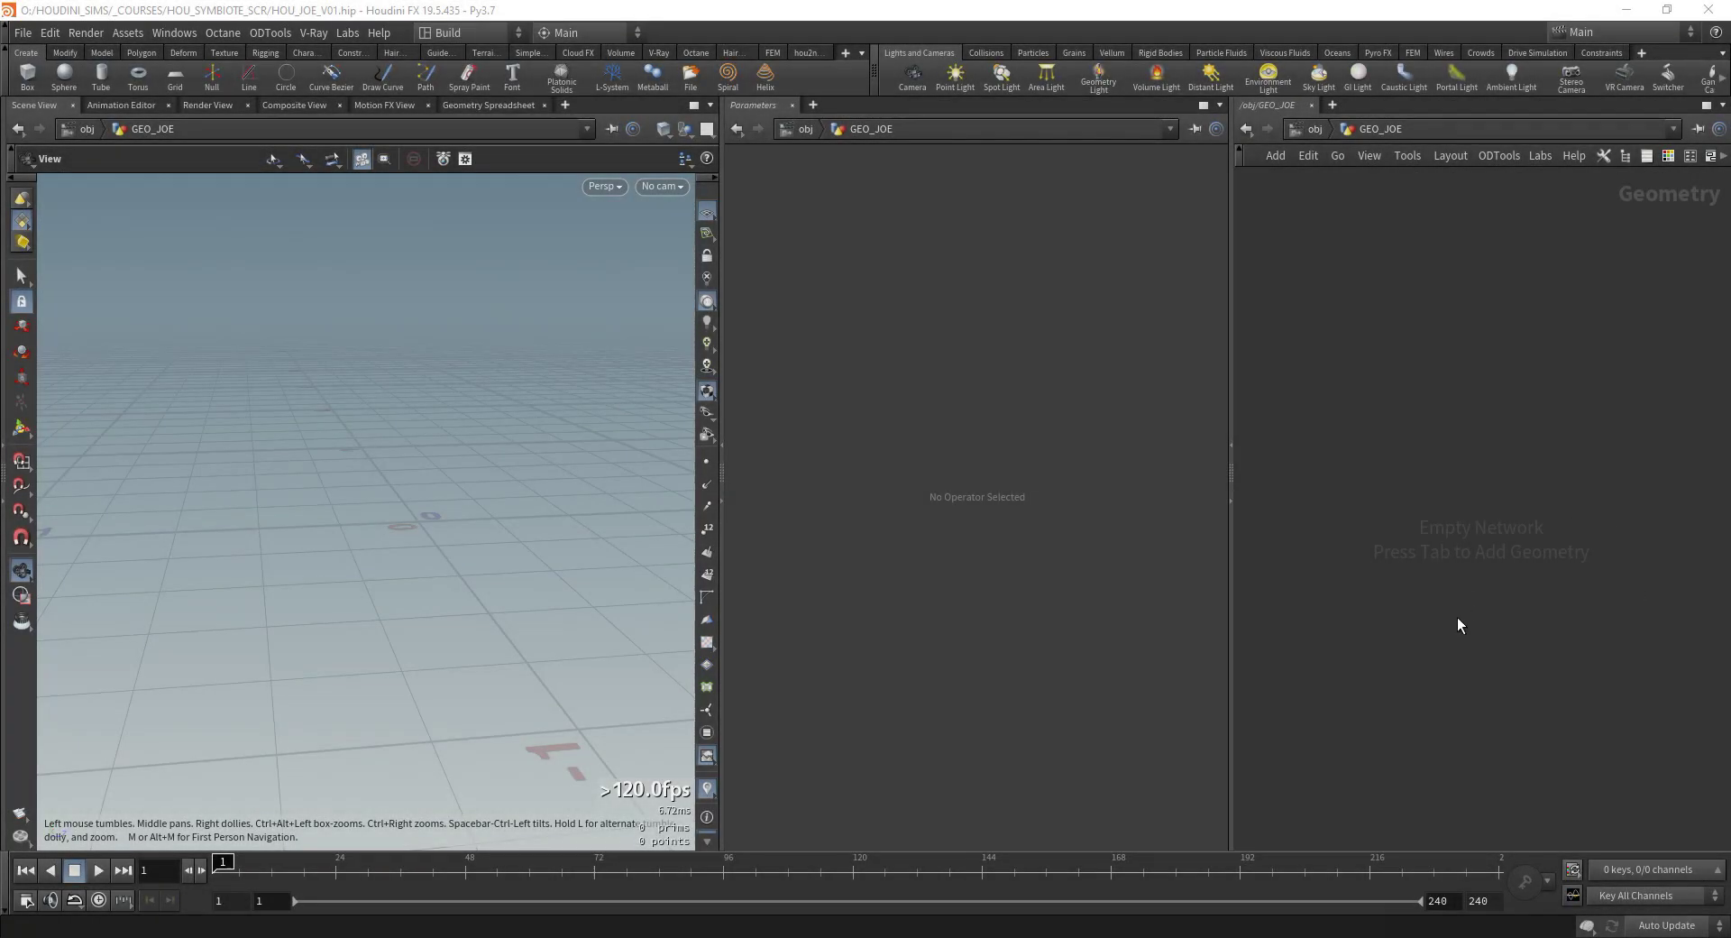
# Step: Go up to the object level to view the GEO_JOE container, and return inside its network
pyautogui.click(1314, 129)
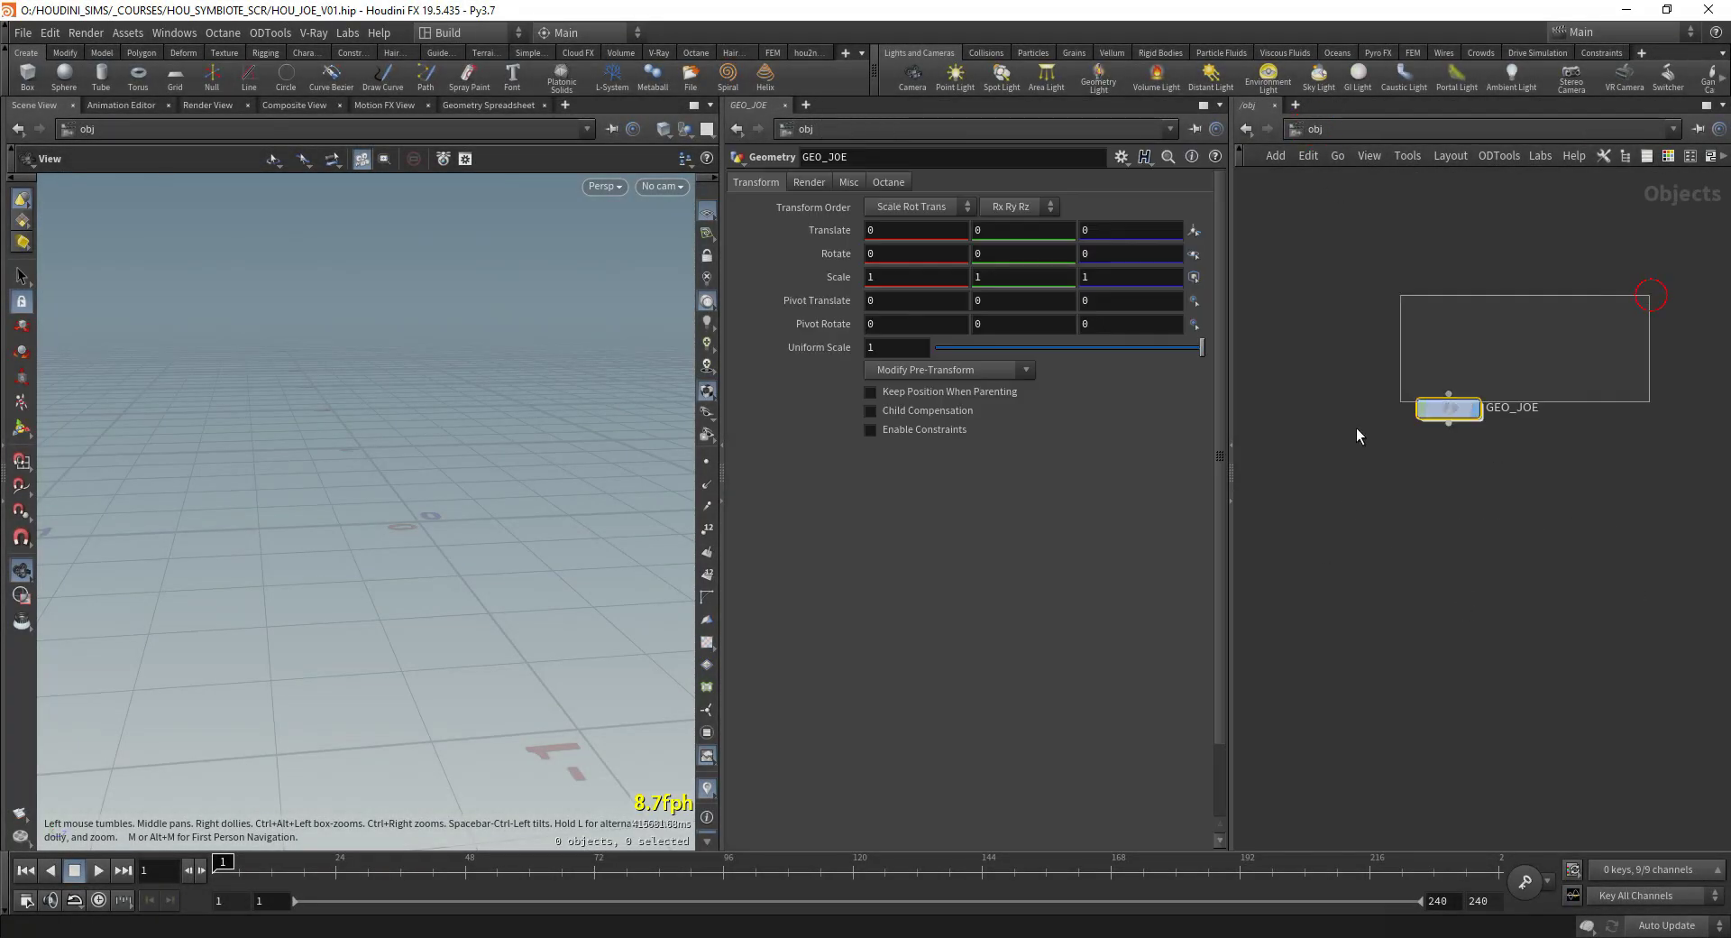
pyautogui.moveTo(1277, 487); pyautogui.dragTo(1277, 487)
pyautogui.click(1463, 446)
pyautogui.press('Tab')
pyautogui.write('geo')
pyautogui.press('Return')
pyautogui.click(1409, 476)
pyautogui.press('Delete')
pyautogui.doubleClick(1450, 412)
# Step: Add a File node to the empty GEO_JOE network
pyautogui.press('Tab')
pyautogui.write('f')
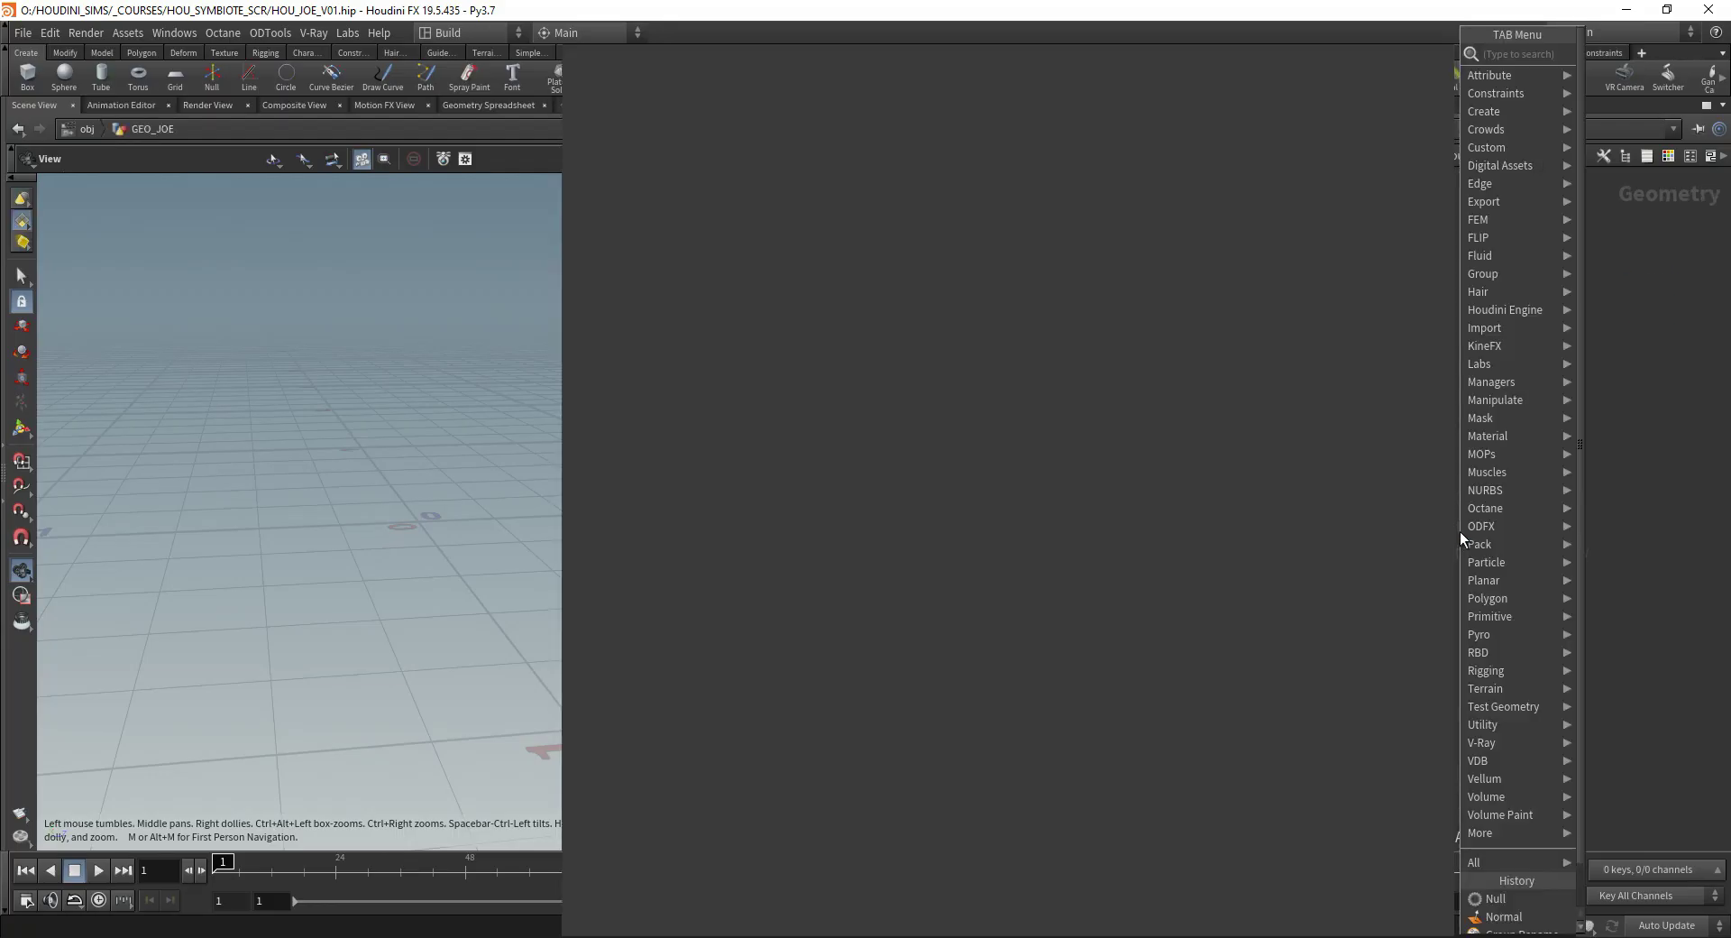
pyautogui.write('FILE')
pyautogui.press('Return')
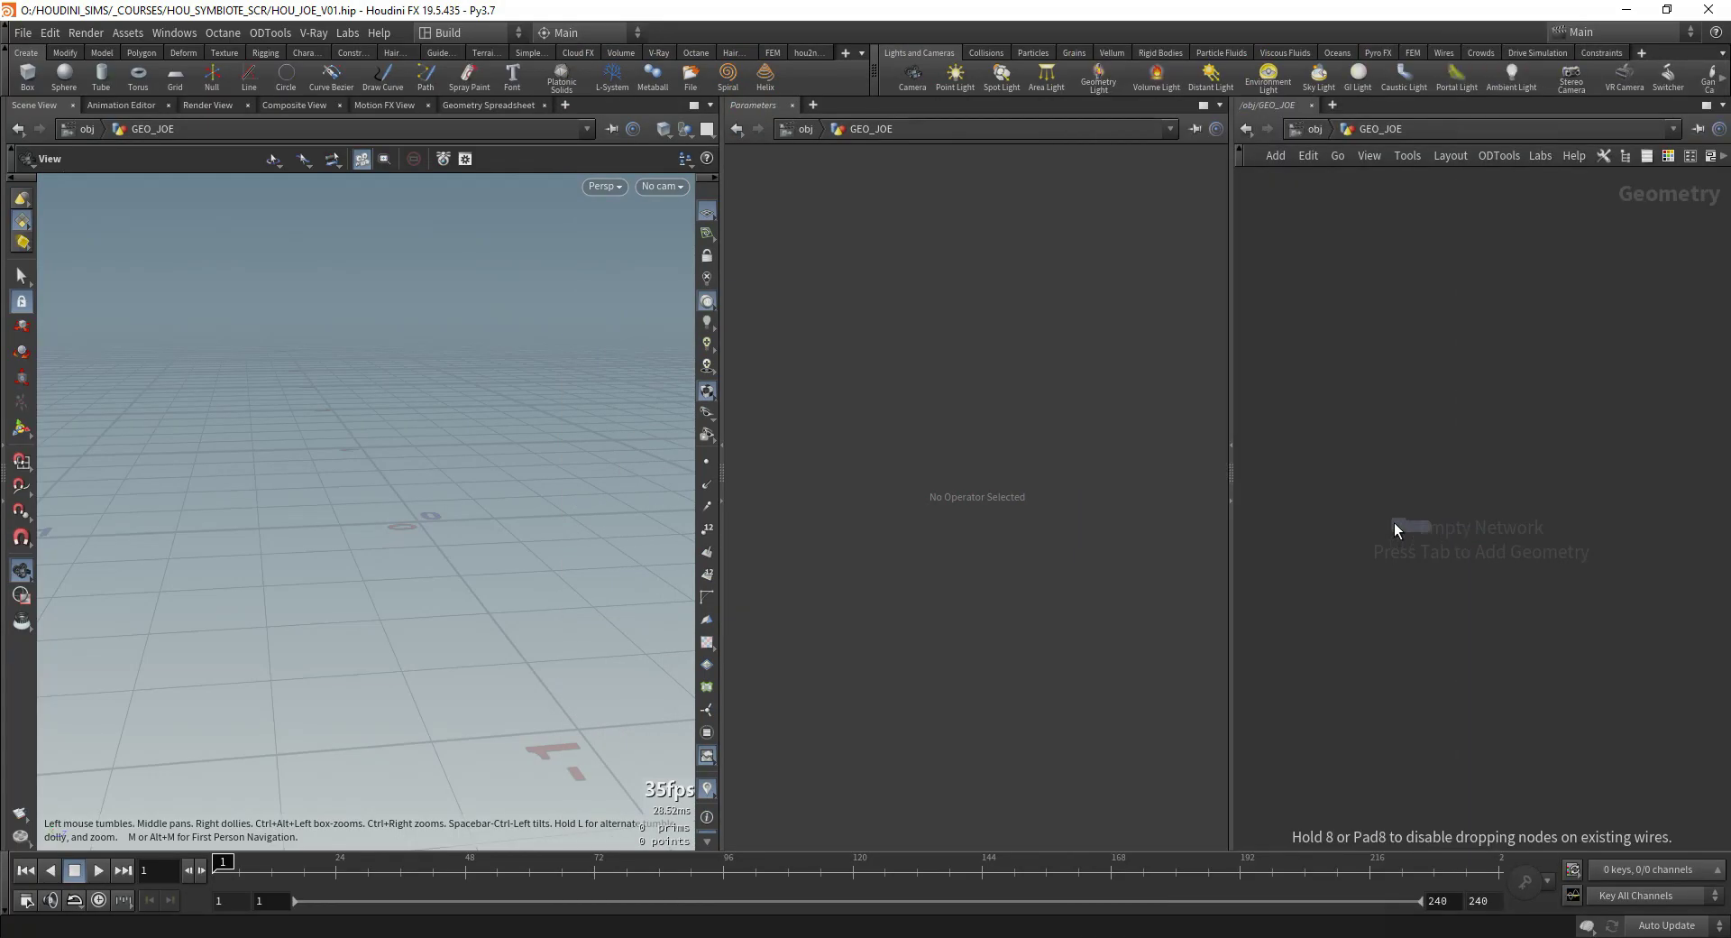
pyautogui.click(1502, 354)
# Step: Load GEO_SYMBIOTE_SCULPT_UVs_v004.obj from $HIP/ABC_IN into the File node and frame the model in the viewport
pyautogui.click(1208, 211)
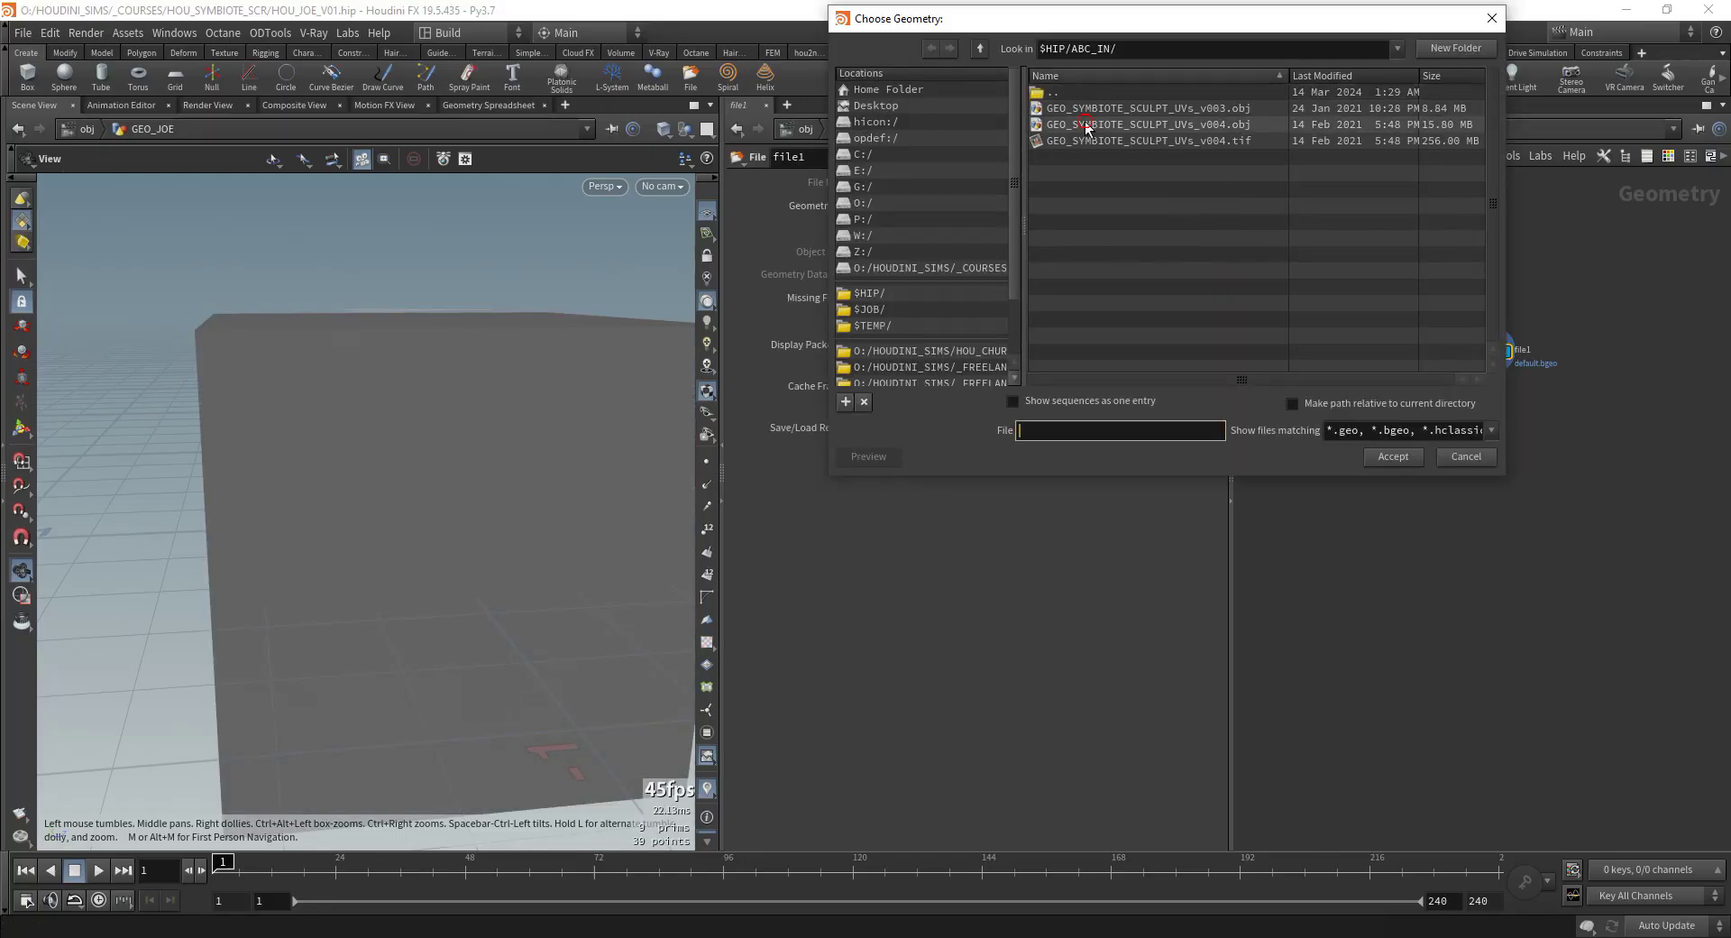
pyautogui.click(1057, 127)
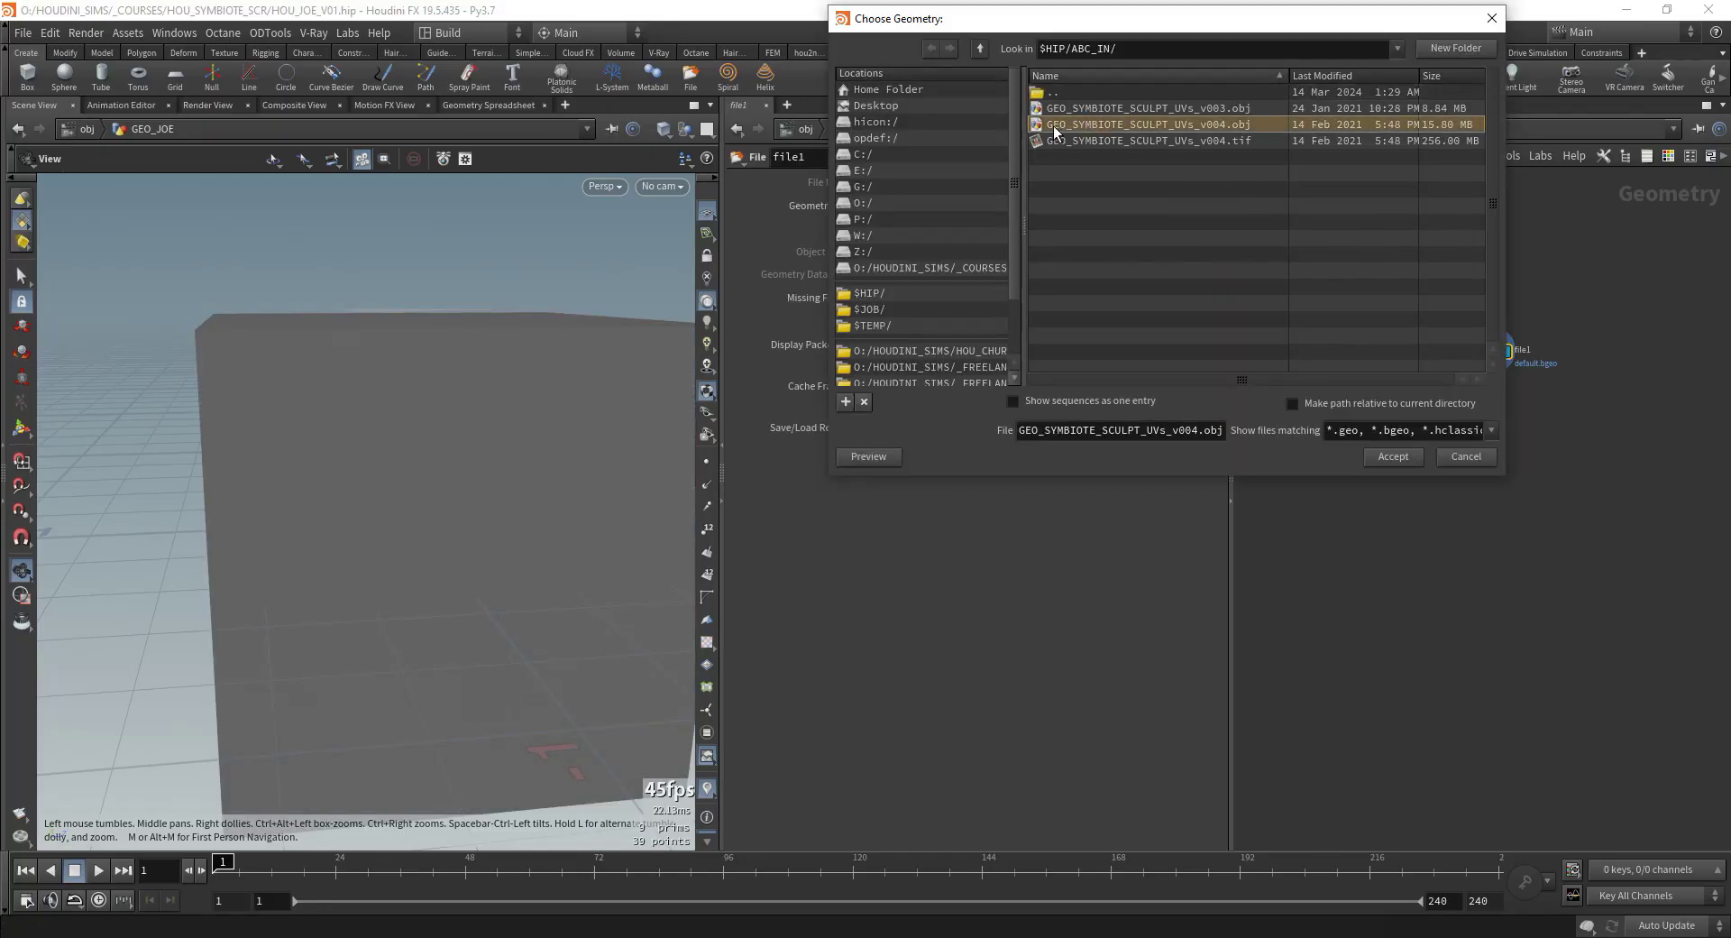
pyautogui.doubleClick(1118, 123)
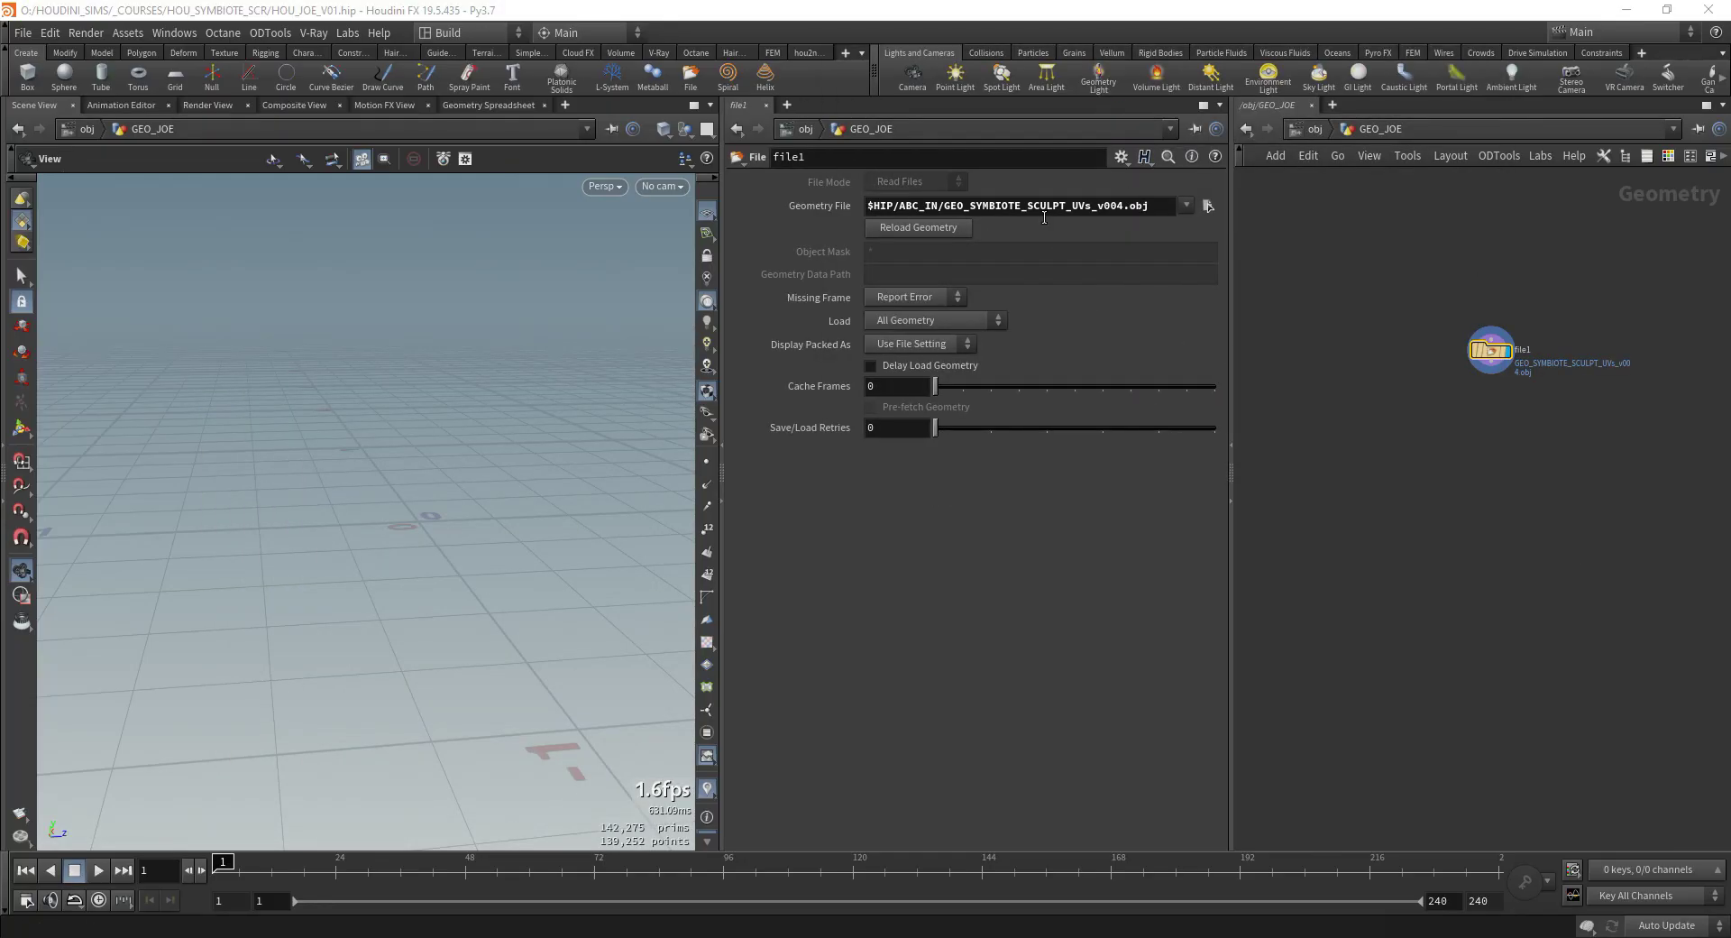
pyautogui.moveTo(1390, 386); pyautogui.dragTo(1380, 417, button='middle')
pyautogui.hotkey('space', 'g')
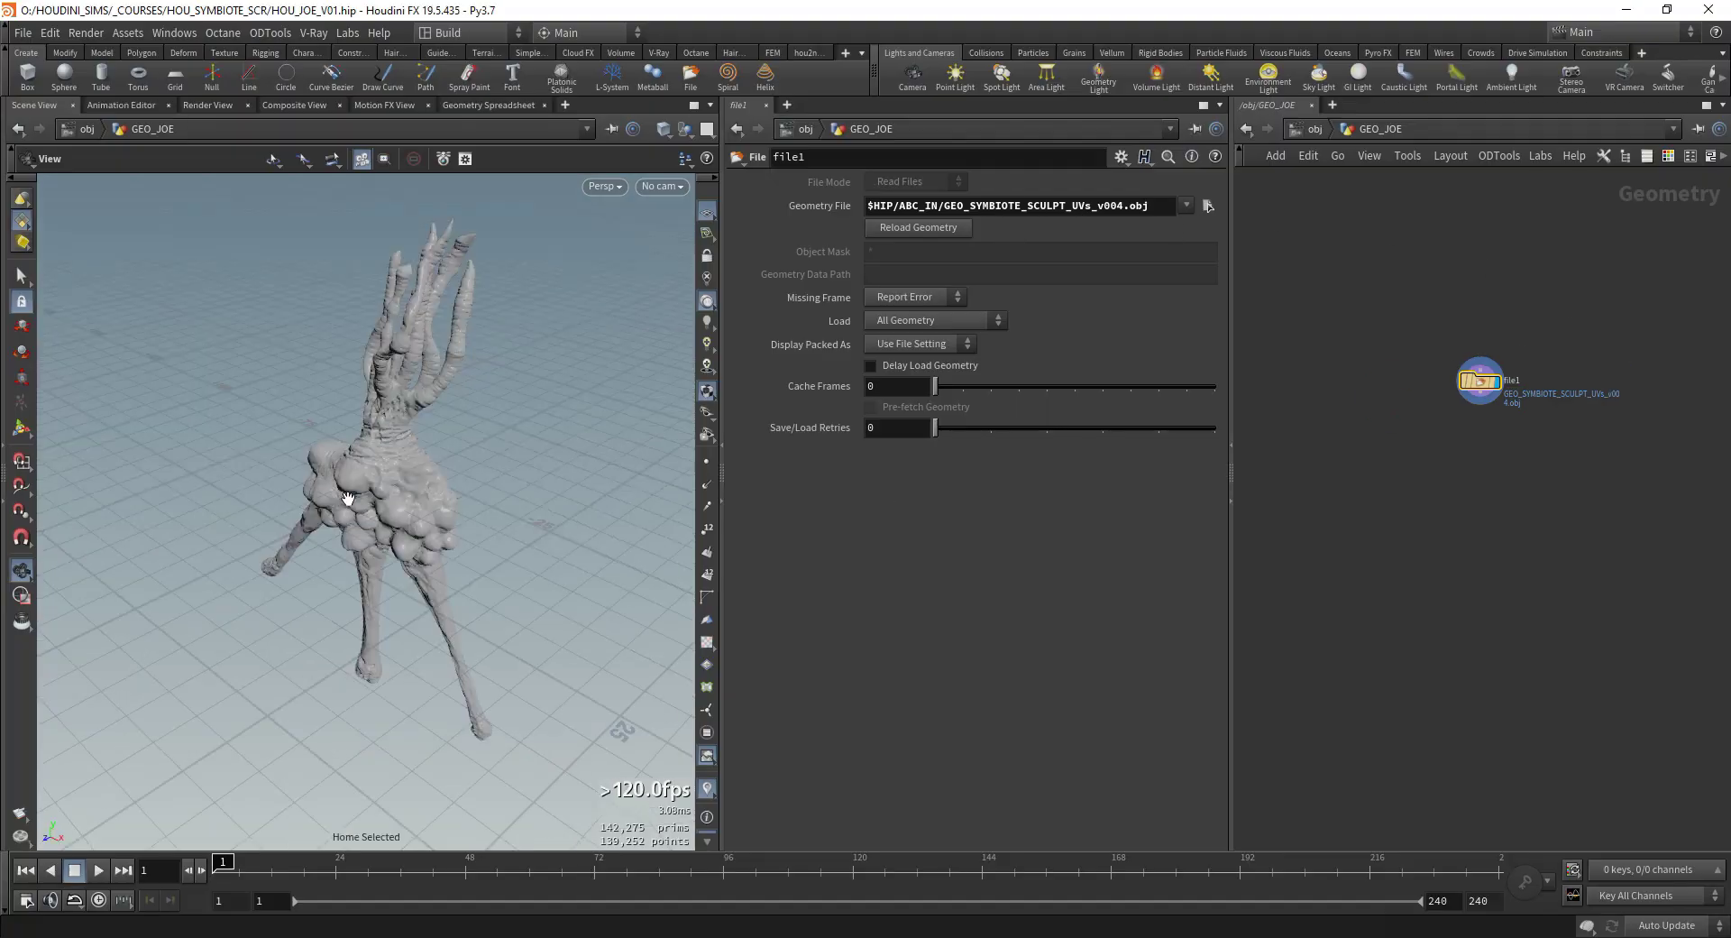
# Step: Examine the imported sculpt's shape, UVs and colour-coded primitive groups in the viewport, and hide the group display again
pyautogui.moveTo(352, 499); pyautogui.dragTo(368, 539)
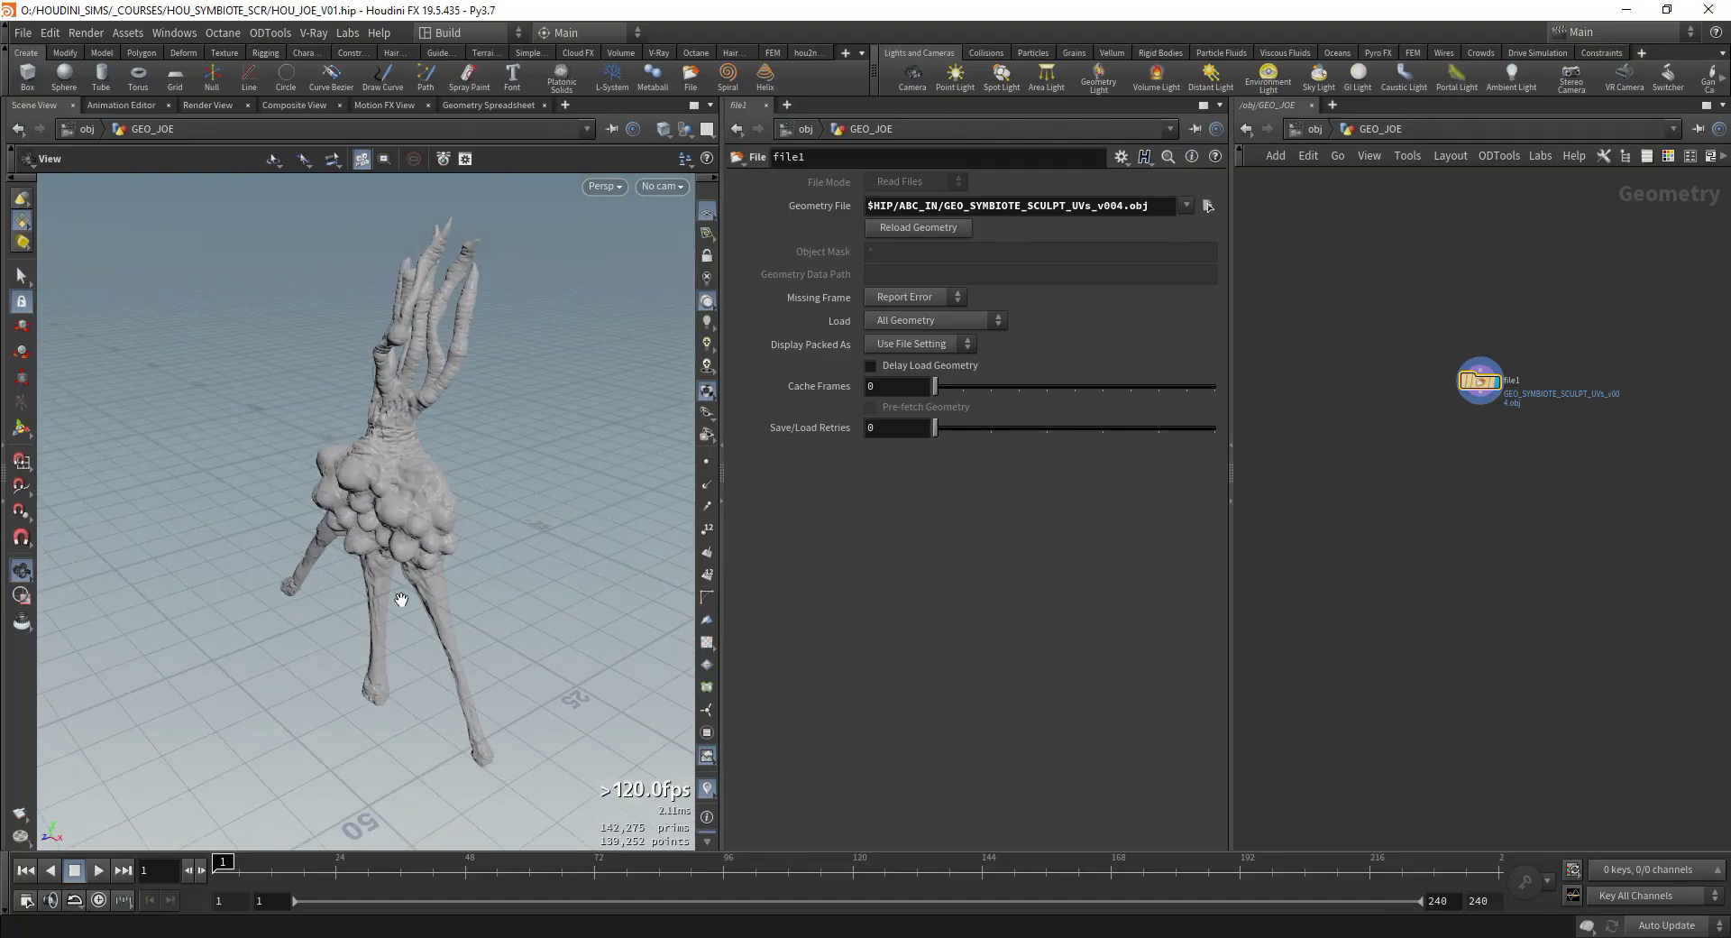
pyautogui.hotkey('space', '5')
pyautogui.hotkey('space', '1')
pyautogui.click(711, 644)
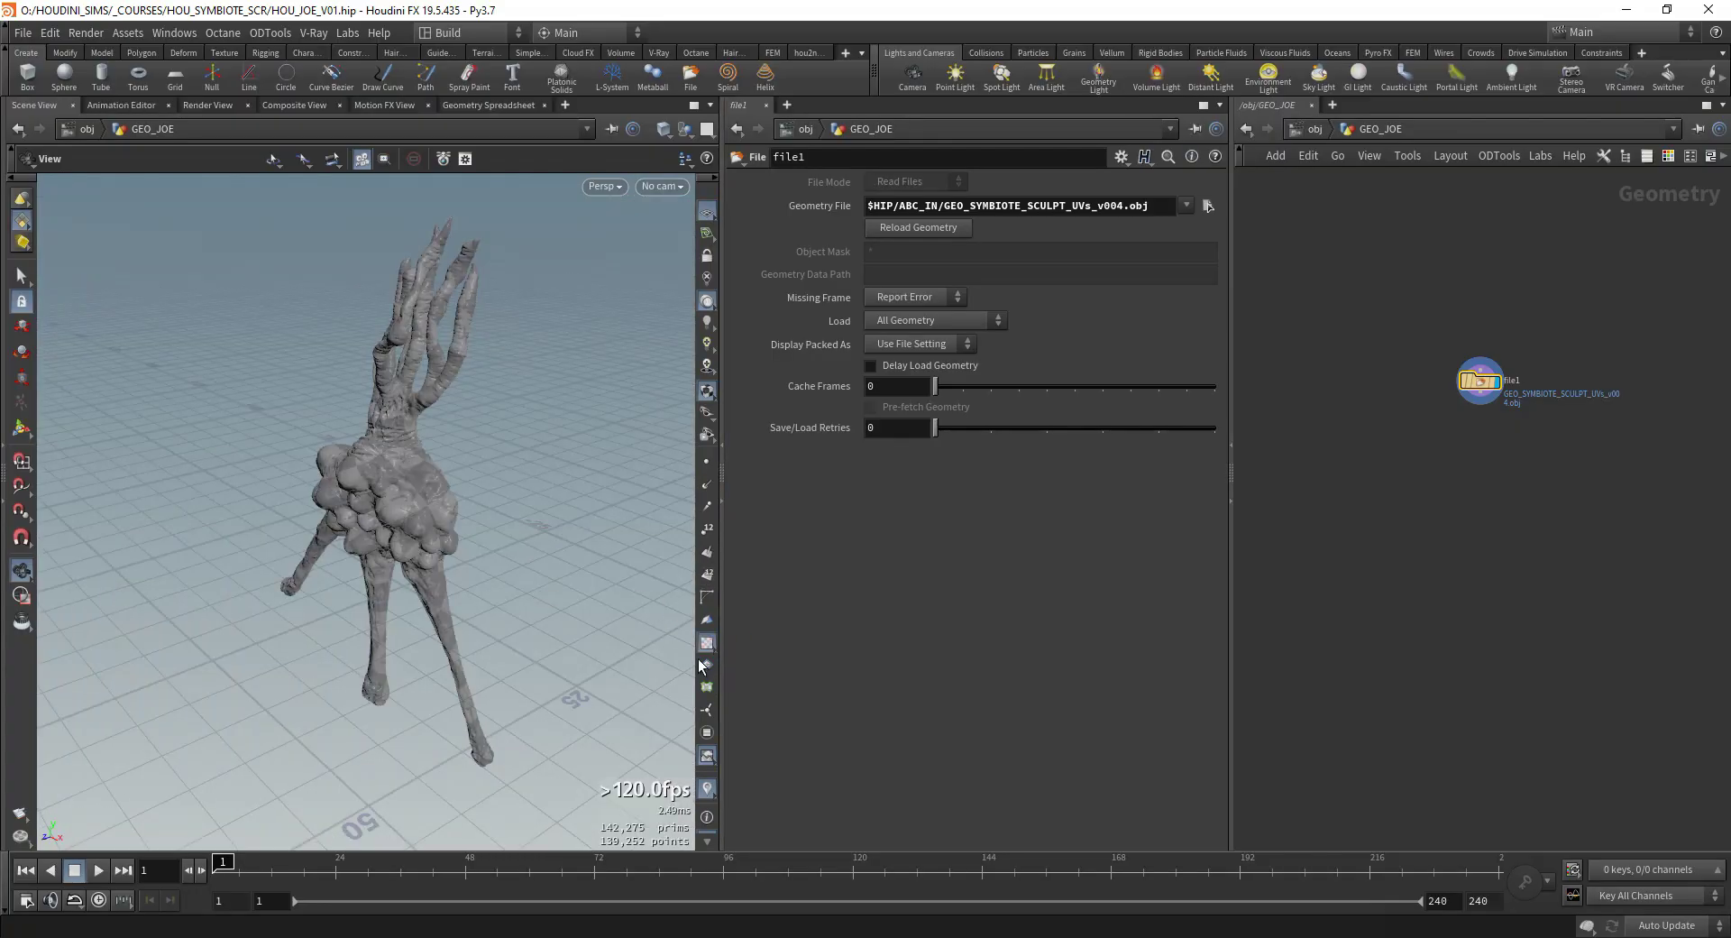
pyautogui.click(706, 732)
pyautogui.moveTo(418, 646); pyautogui.dragTo(422, 539)
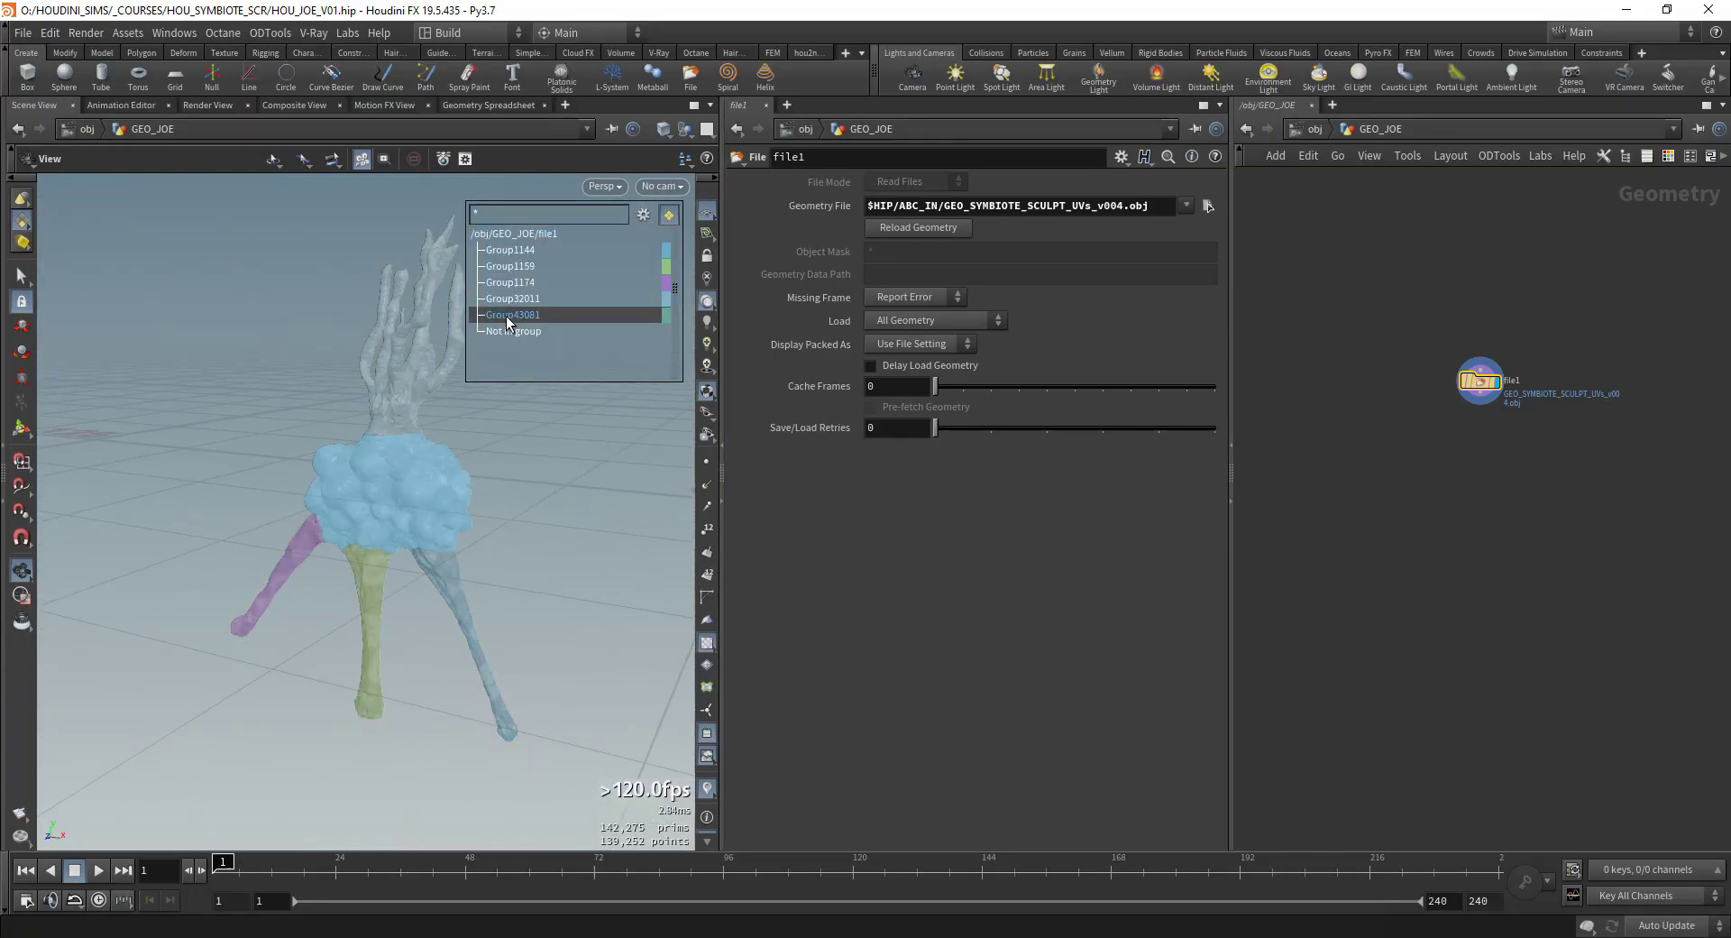
pyautogui.click(707, 733)
pyautogui.moveTo(397, 577); pyautogui.dragTo(564, 549)
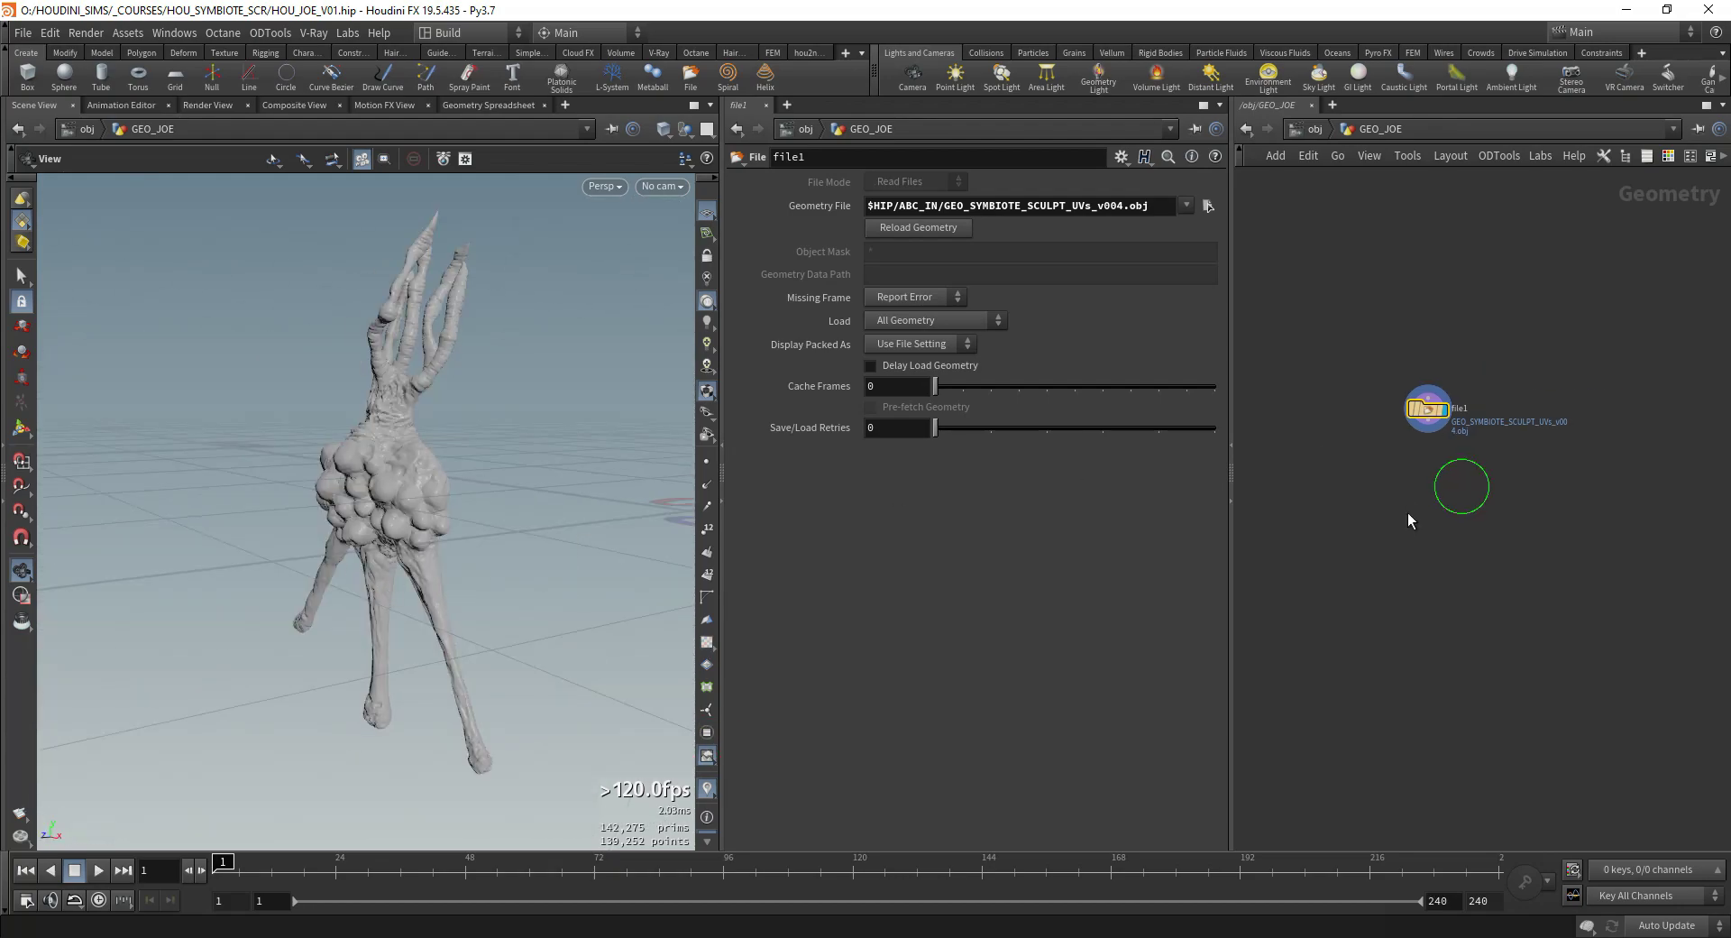
# Step: Add a Transform node below the File node and move the model's centroid to the origin
pyautogui.press('Tab')
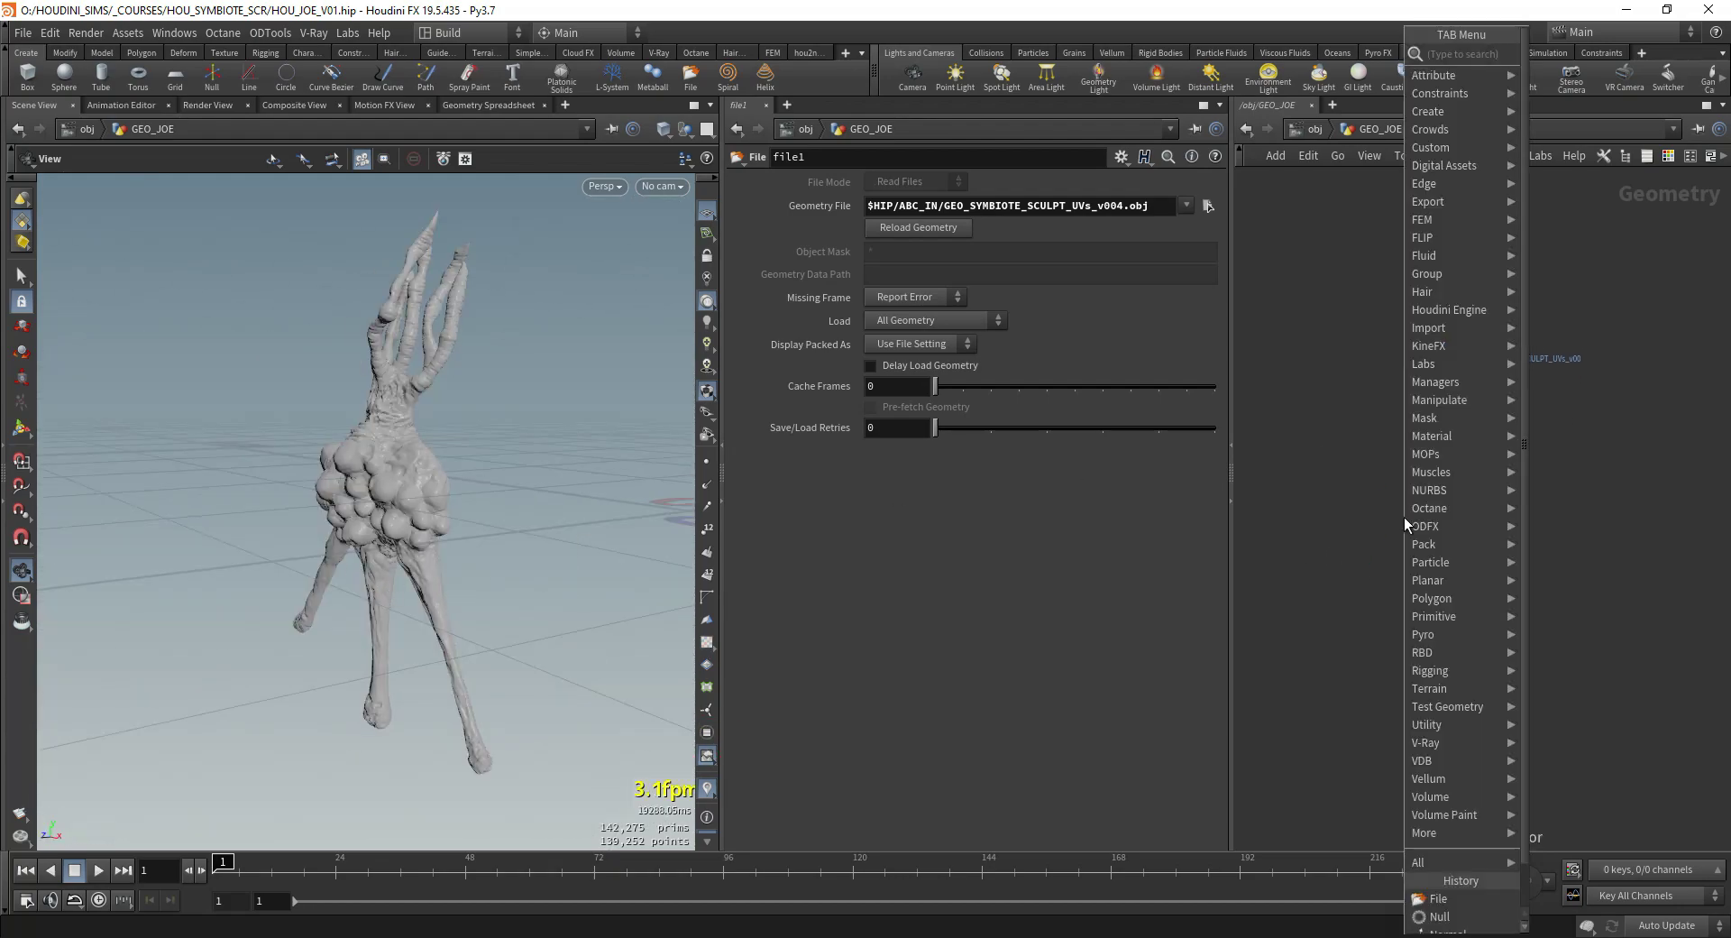
pyautogui.write('trans')
pyautogui.press('Return')
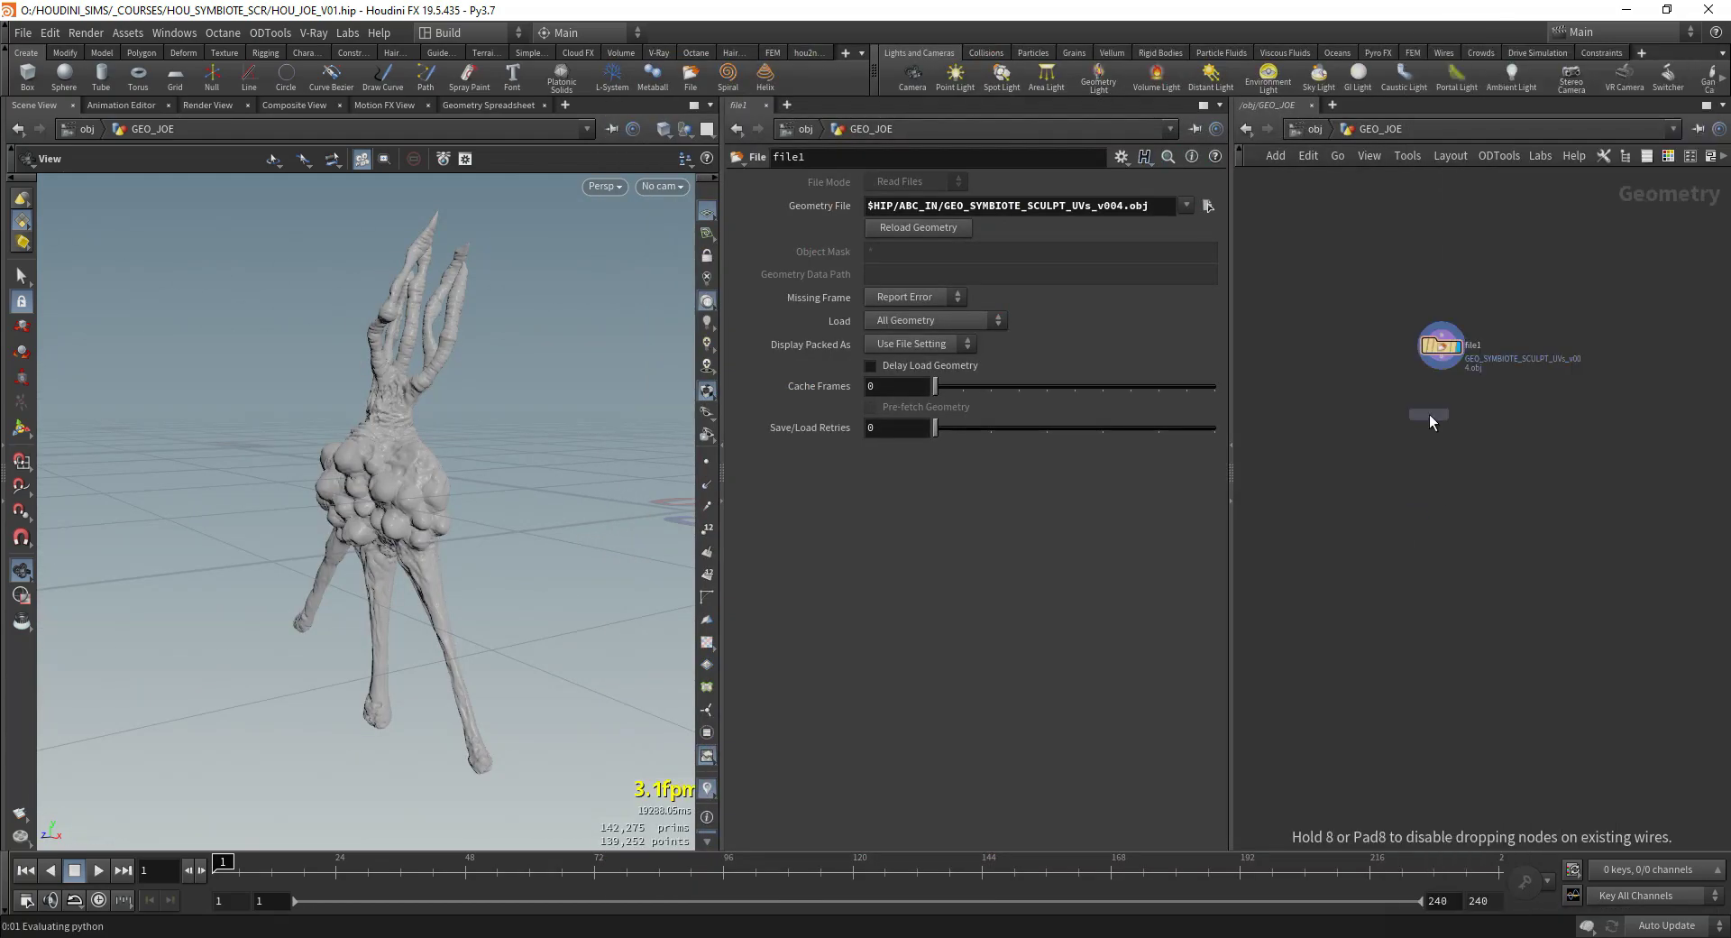
pyautogui.click(1434, 413)
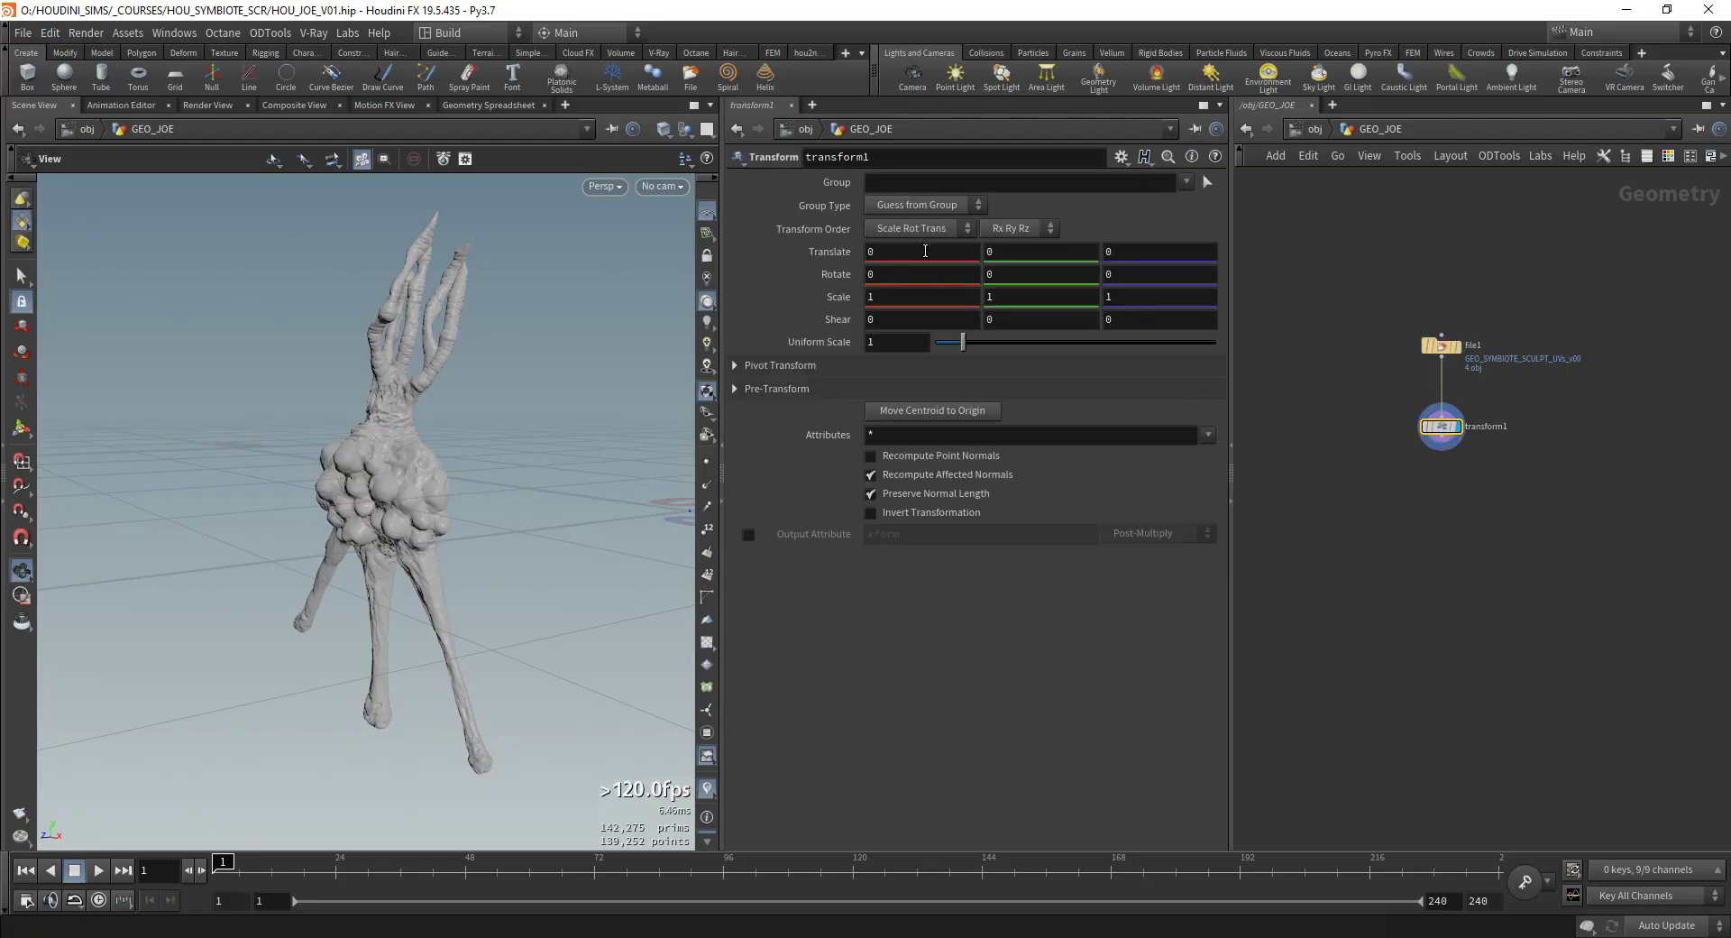
pyautogui.click(945, 412)
pyautogui.hotkey('space', 'g')
# Step: Rotate the model 90 degrees in X and 180 degrees in Z so that it lies flat on the grid
pyautogui.moveTo(475, 572); pyautogui.dragTo(338, 611)
pyautogui.click(915, 273)
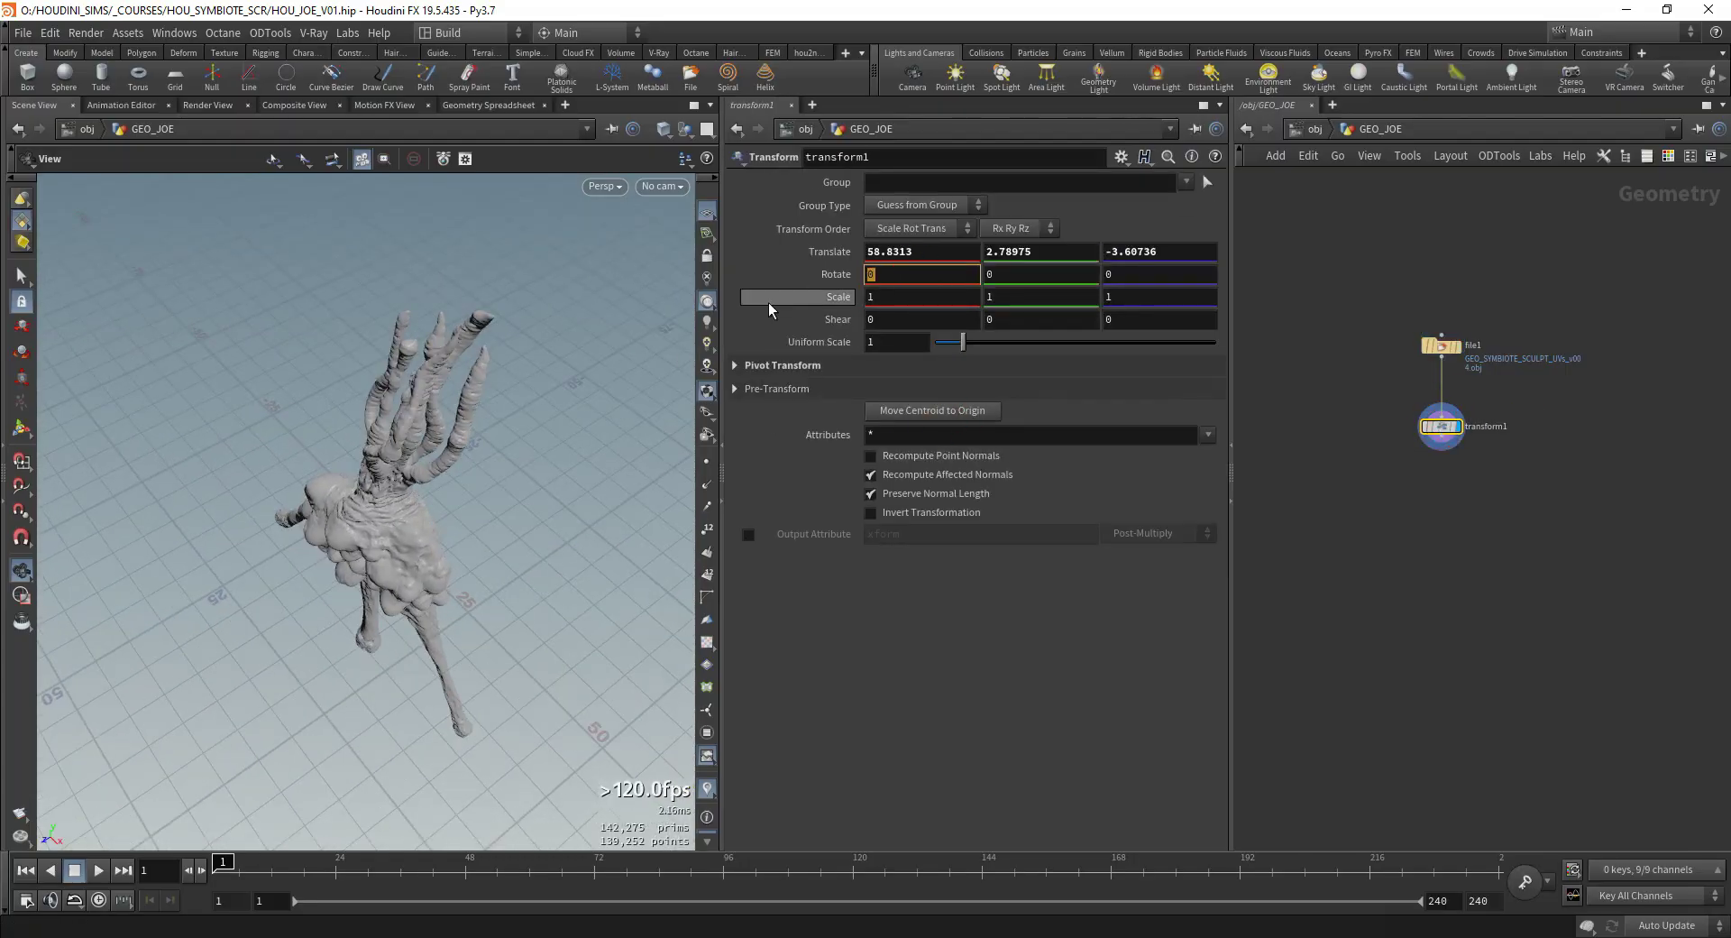
pyautogui.write('90')
pyautogui.press('Tab')
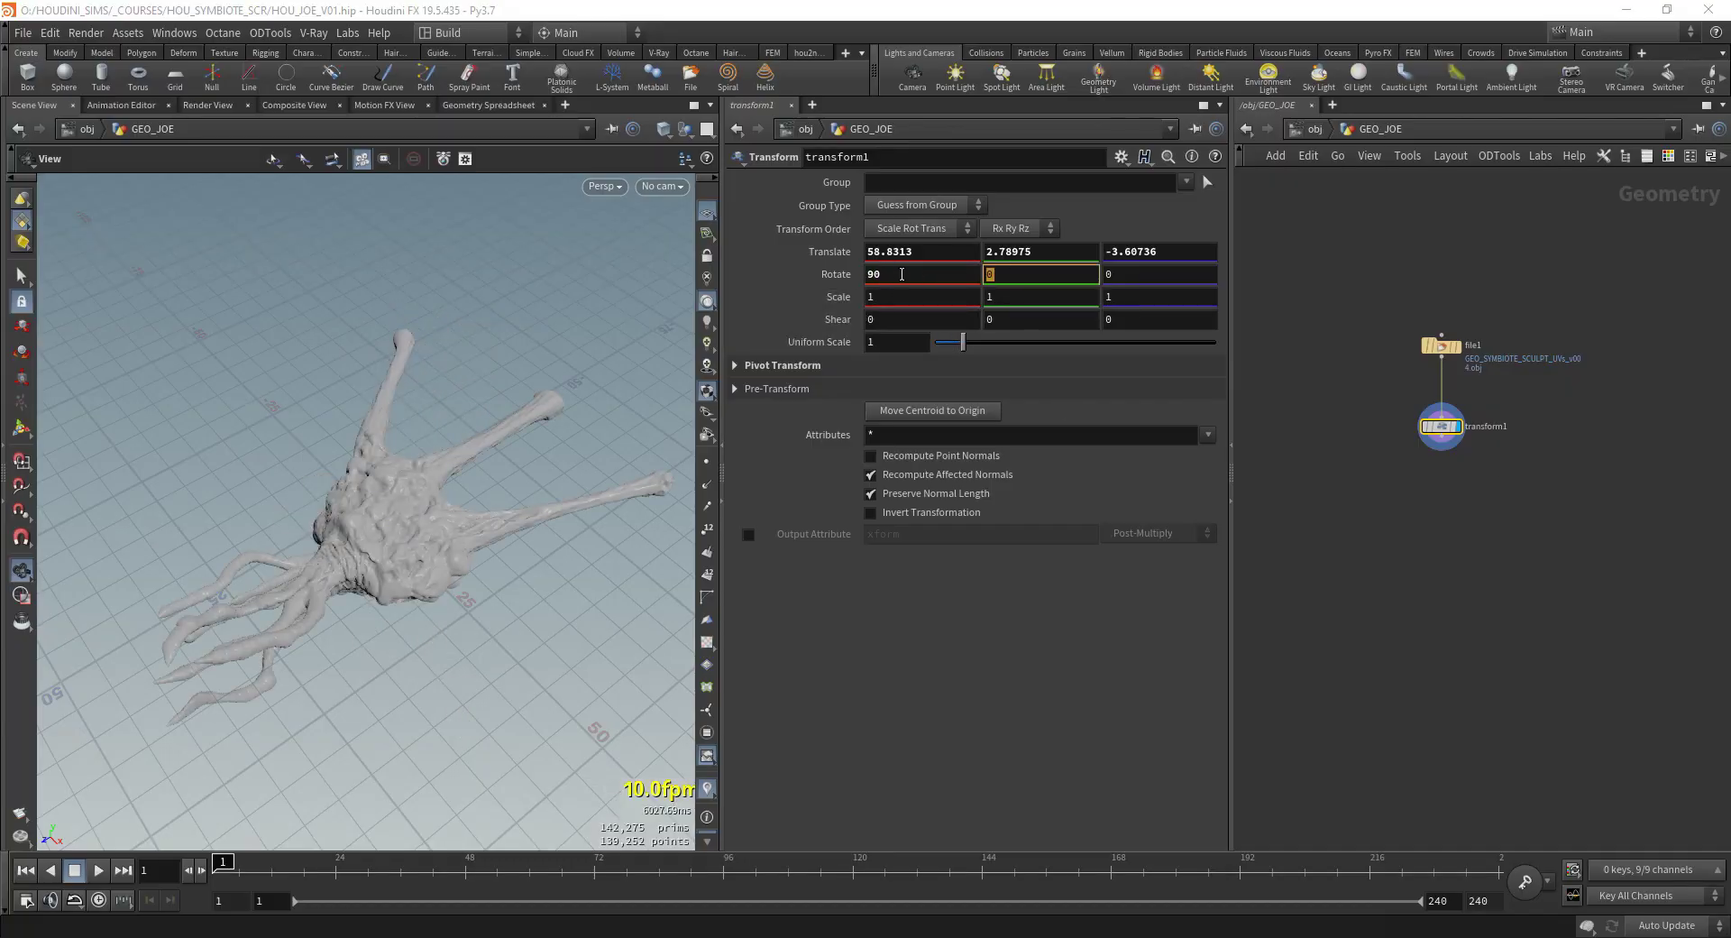
pyautogui.press('Tab')
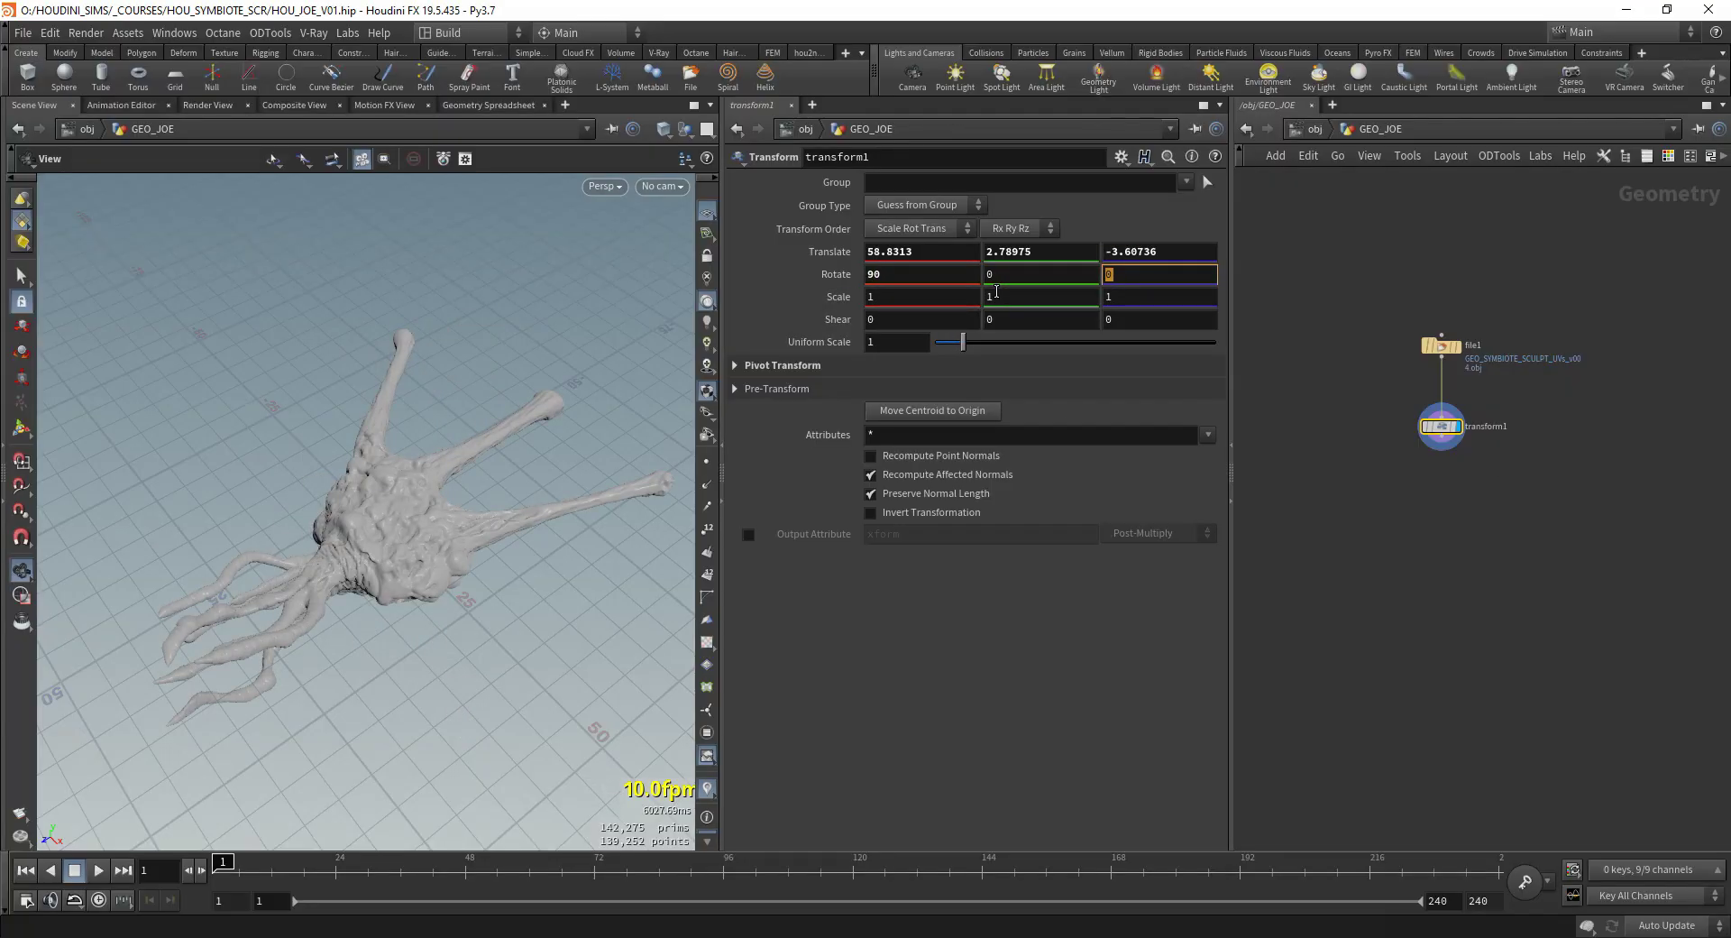
pyautogui.press('Return')
pyautogui.keyDown('alt'); pyautogui.moveTo(436, 506); pyautogui.dragTo(650, 505); pyautogui.keyUp('alt')
pyautogui.keyDown('alt'); pyautogui.moveTo(442, 561); pyautogui.dragTo(923, 465); pyautogui.keyUp('alt')
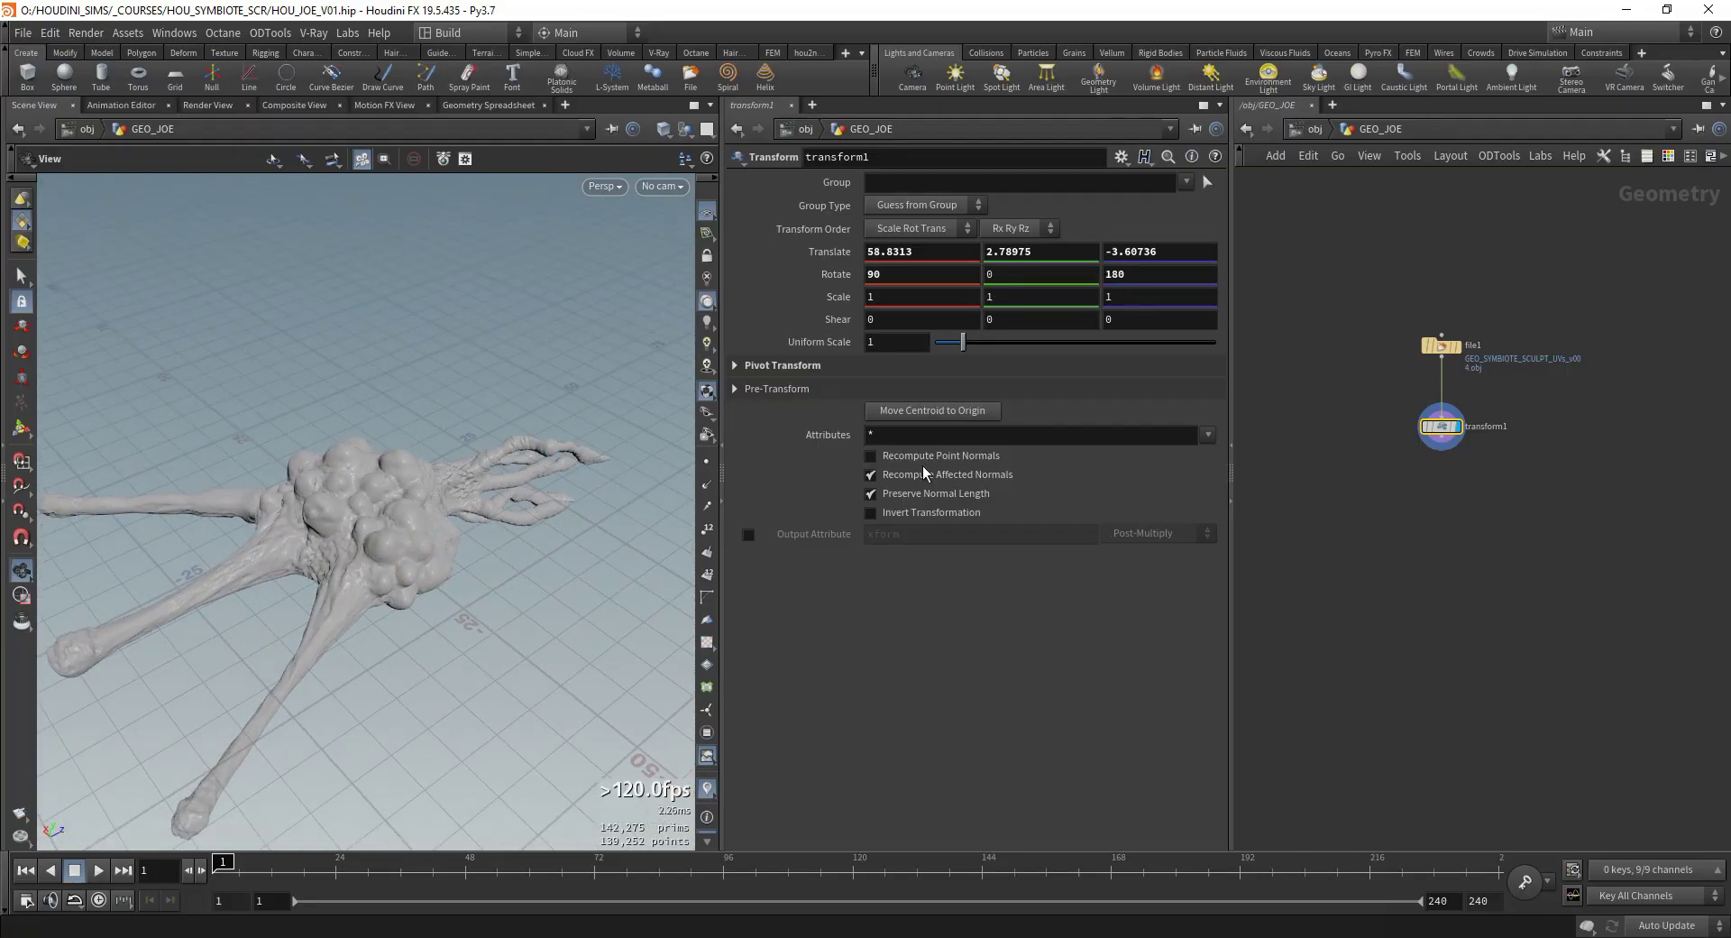
pyautogui.click(911, 412)
pyautogui.hotkey('ctrl', 'z')
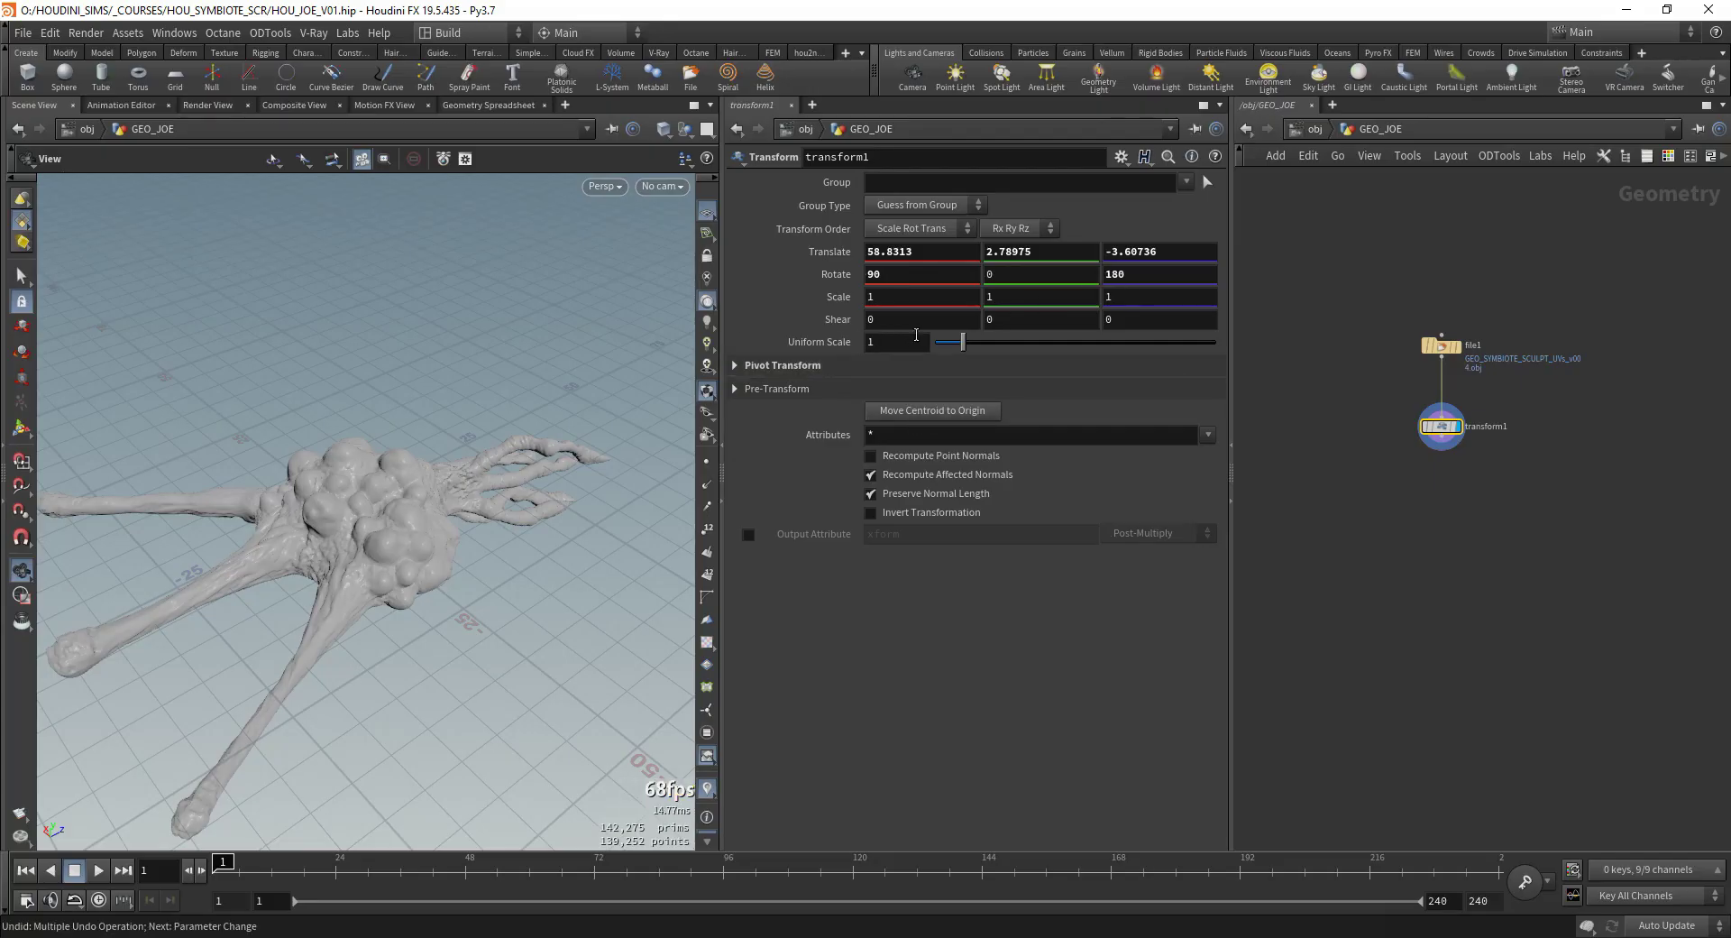
# Step: Set the Transform node's uniform scale to 0.01 and frame the scaled model
pyautogui.moveTo(910, 347); pyautogui.dragTo(781, 376)
pyautogui.write('0.001A')
pyautogui.hotkey('ctrl', 'a')
pyautogui.write('0.01')
pyautogui.press('Return')
pyautogui.press('g')
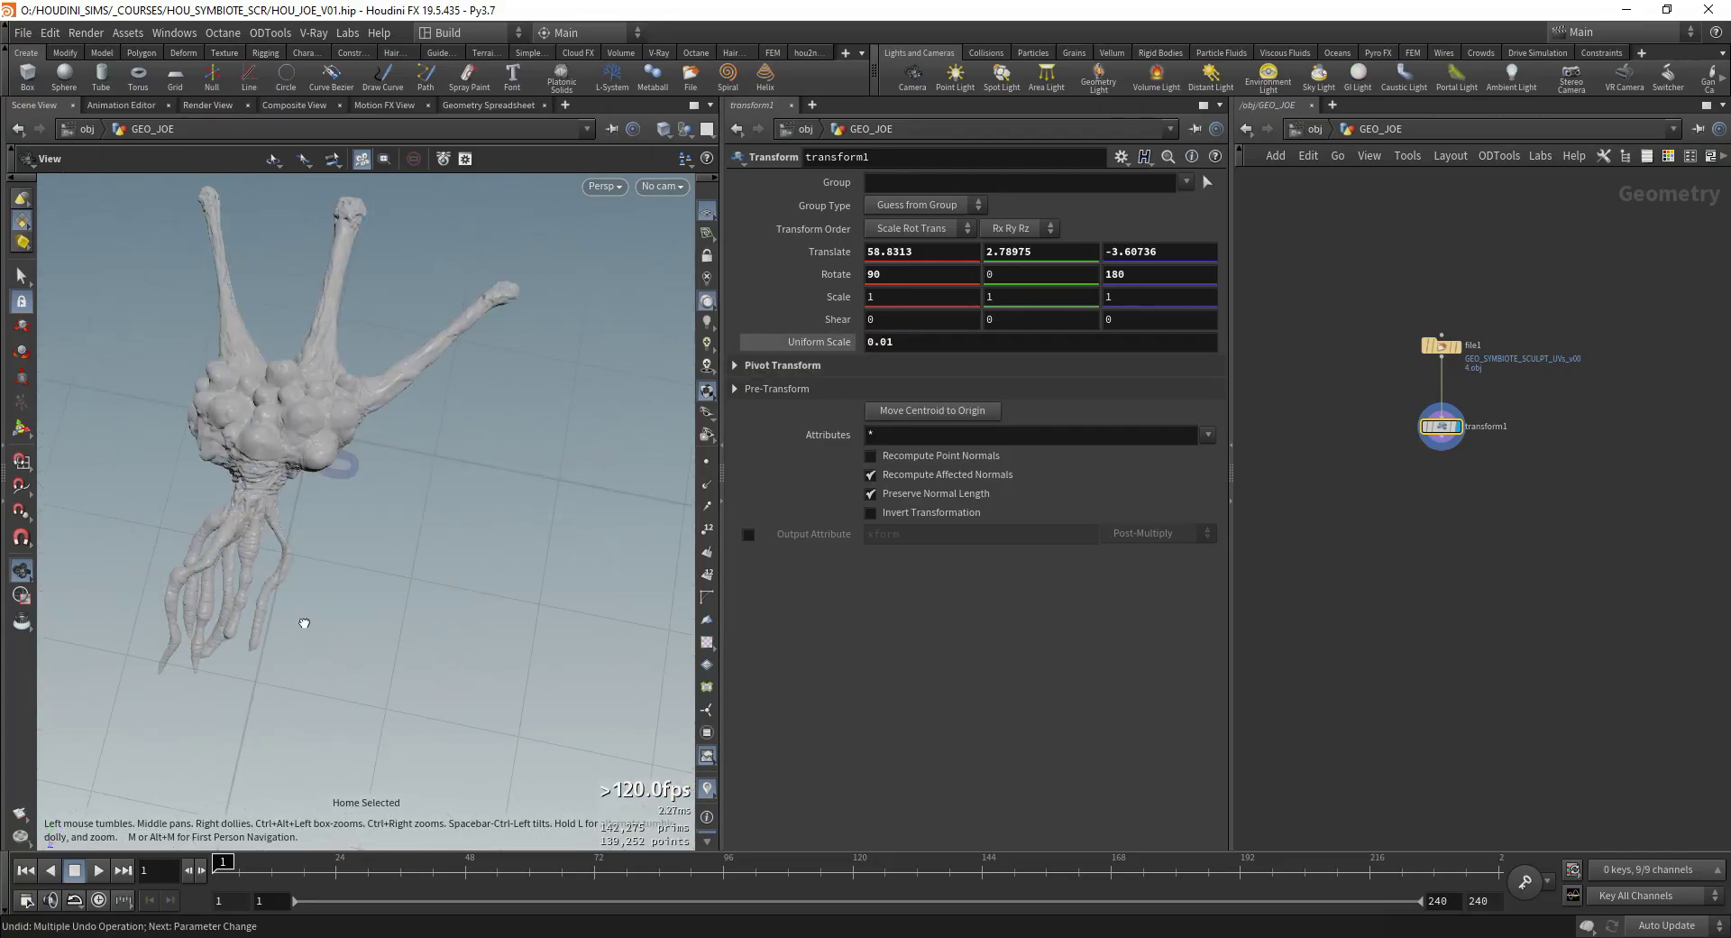
# Step: Inspect the scaled model against the grid and check the grid spacing in the reference plane parameters
pyautogui.moveTo(459, 570); pyautogui.dragTo(259, 568)
pyautogui.moveTo(258, 569); pyautogui.dragTo(219, 596, button='right')
pyautogui.moveTo(217, 595); pyautogui.dragTo(420, 615, button='middle')
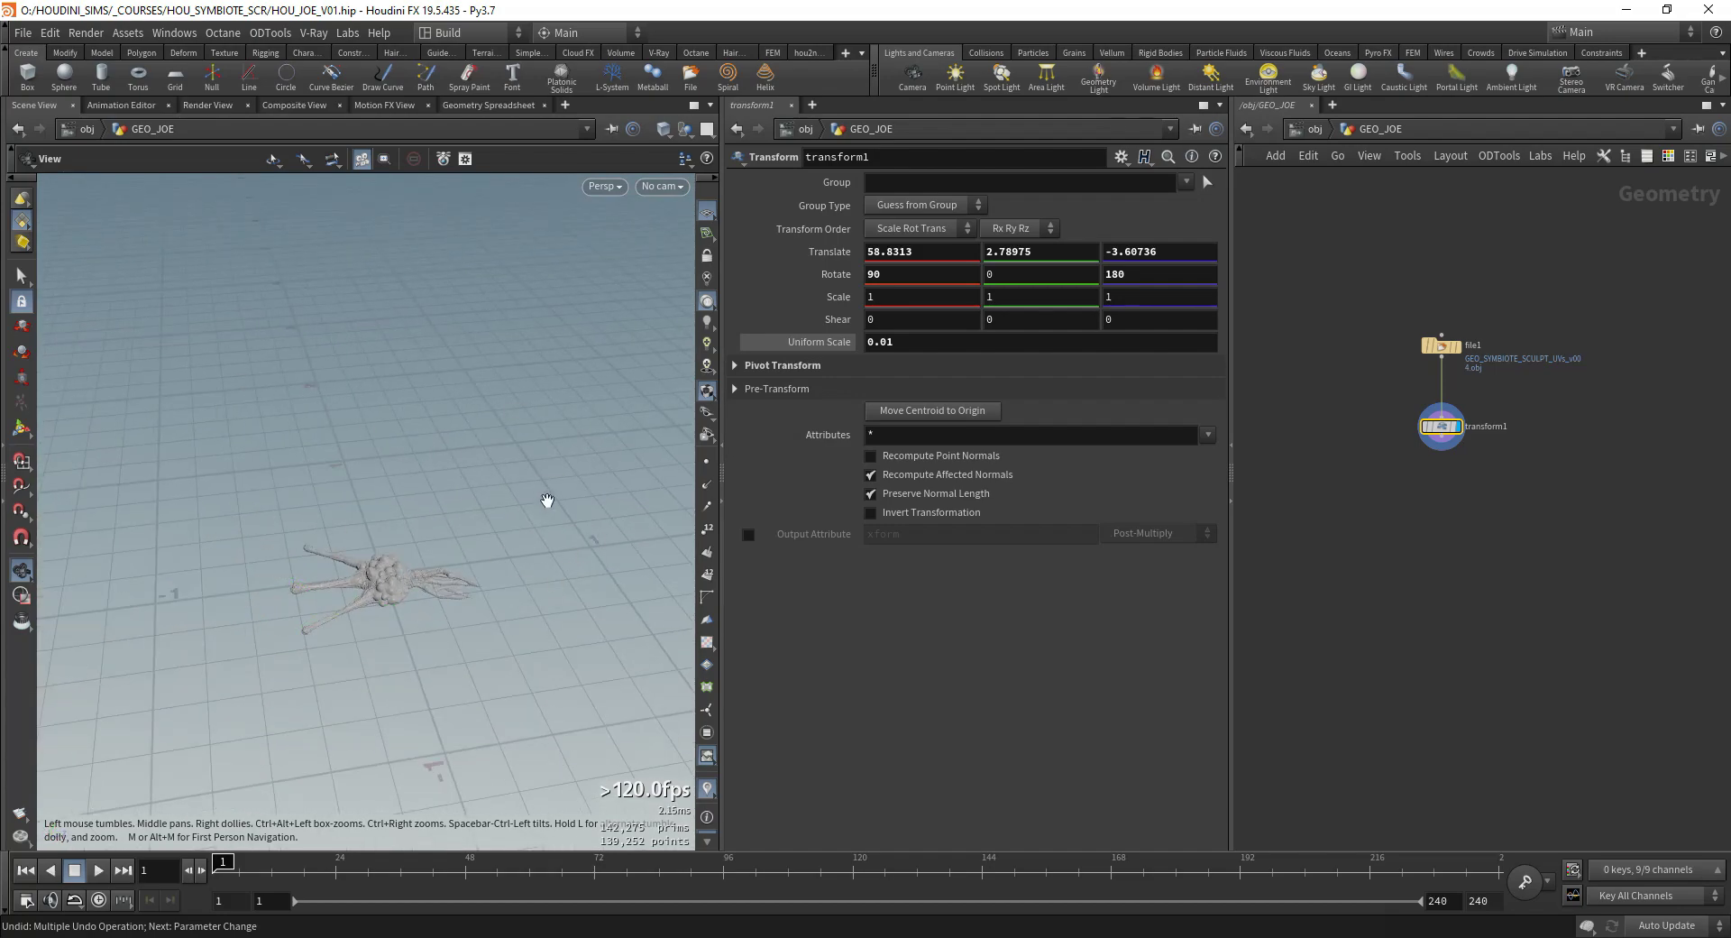
pyautogui.scroll(5, 432, 593)
pyautogui.moveTo(450, 623); pyautogui.dragTo(363, 560, button='middle')
pyautogui.moveTo(363, 560); pyautogui.dragTo(271, 586, button='right')
pyautogui.moveTo(270, 586); pyautogui.dragTo(383, 597, button='middle')
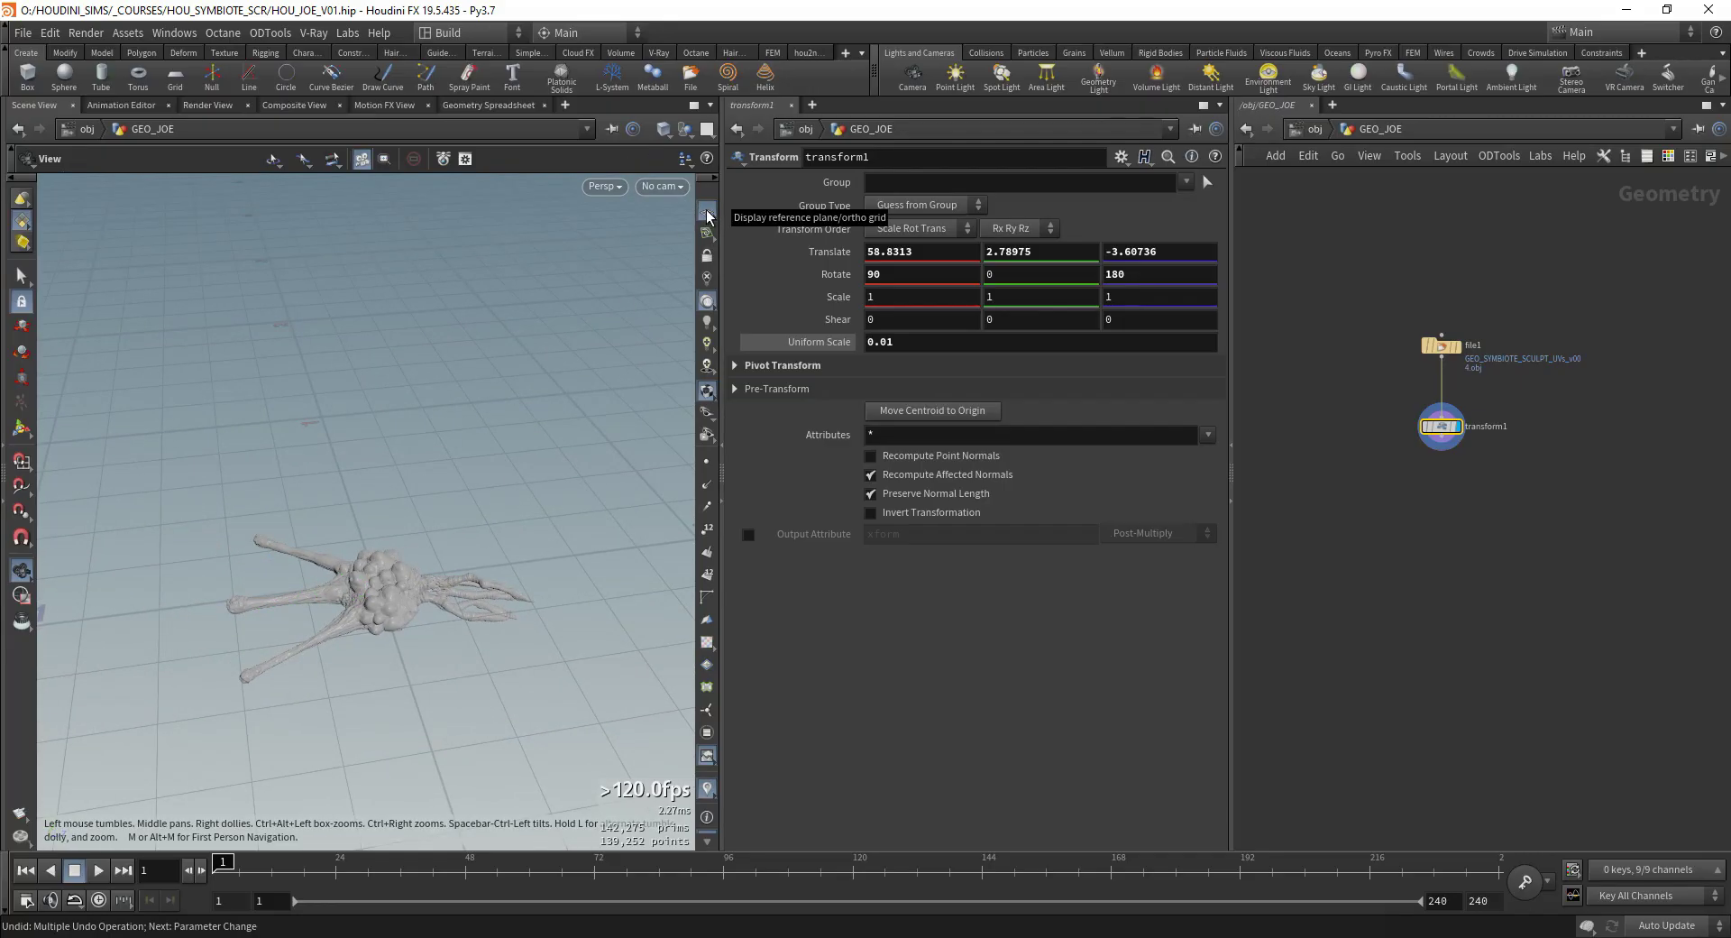
pyautogui.rightClick(708, 216)
pyautogui.click(757, 241)
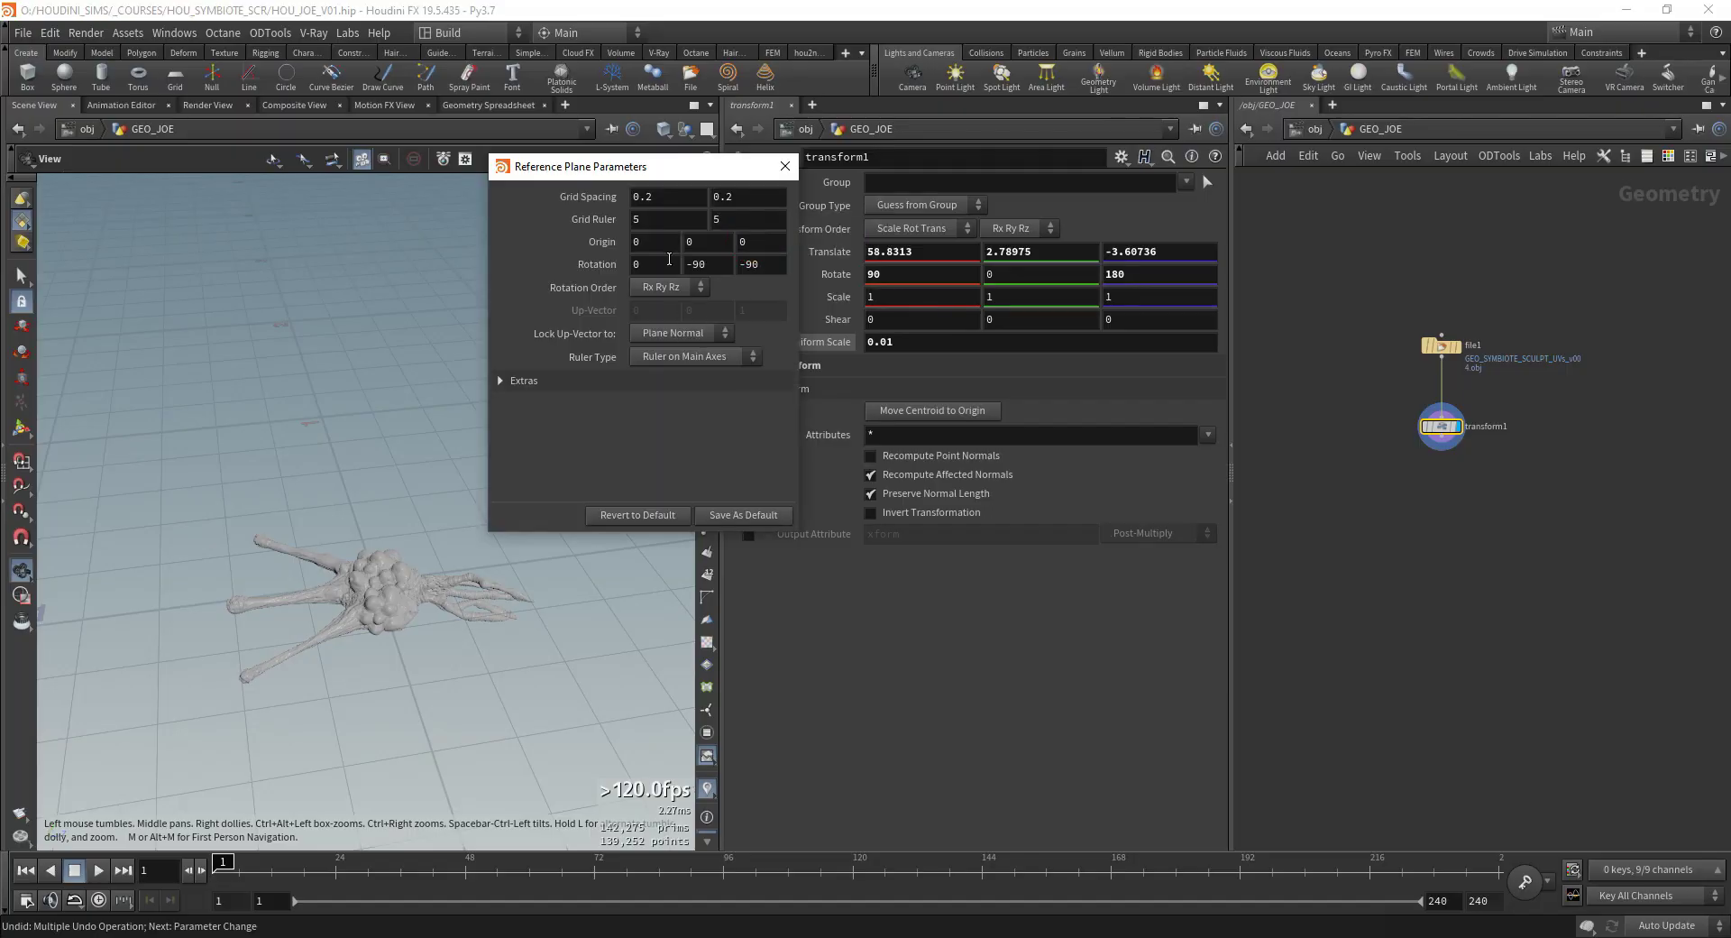
pyautogui.moveTo(586, 166); pyautogui.dragTo(448, 215)
pyautogui.click(528, 245)
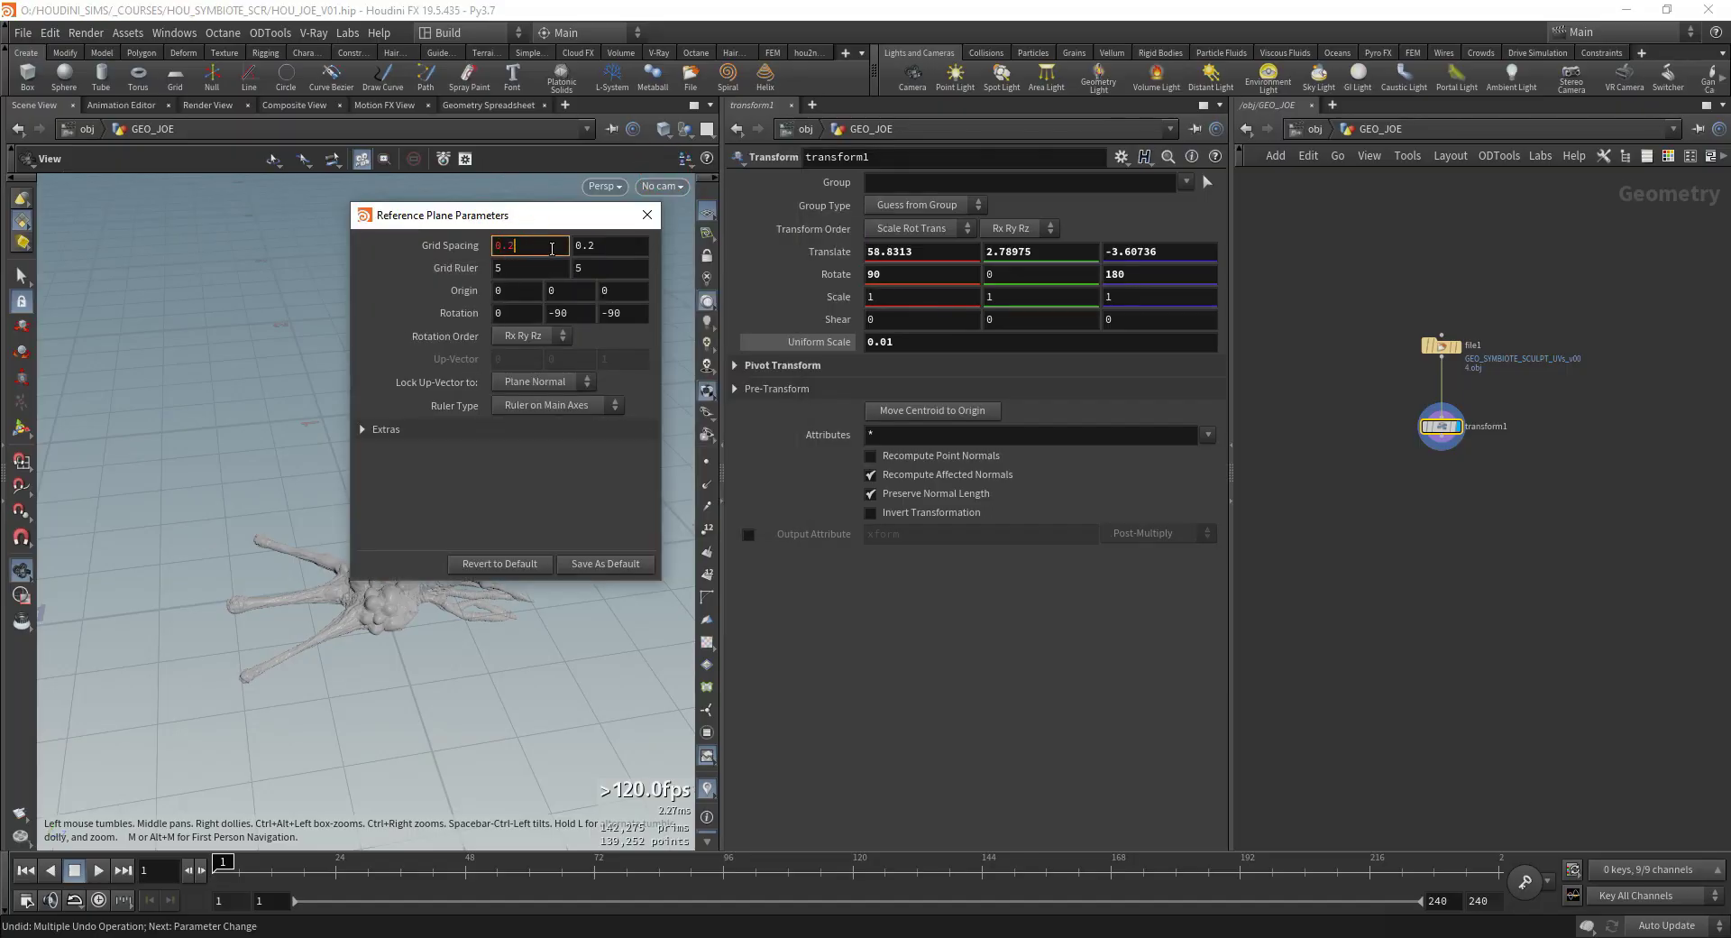
pyautogui.moveTo(550, 248); pyautogui.dragTo(504, 253)
pyautogui.click(536, 253)
pyautogui.click(648, 214)
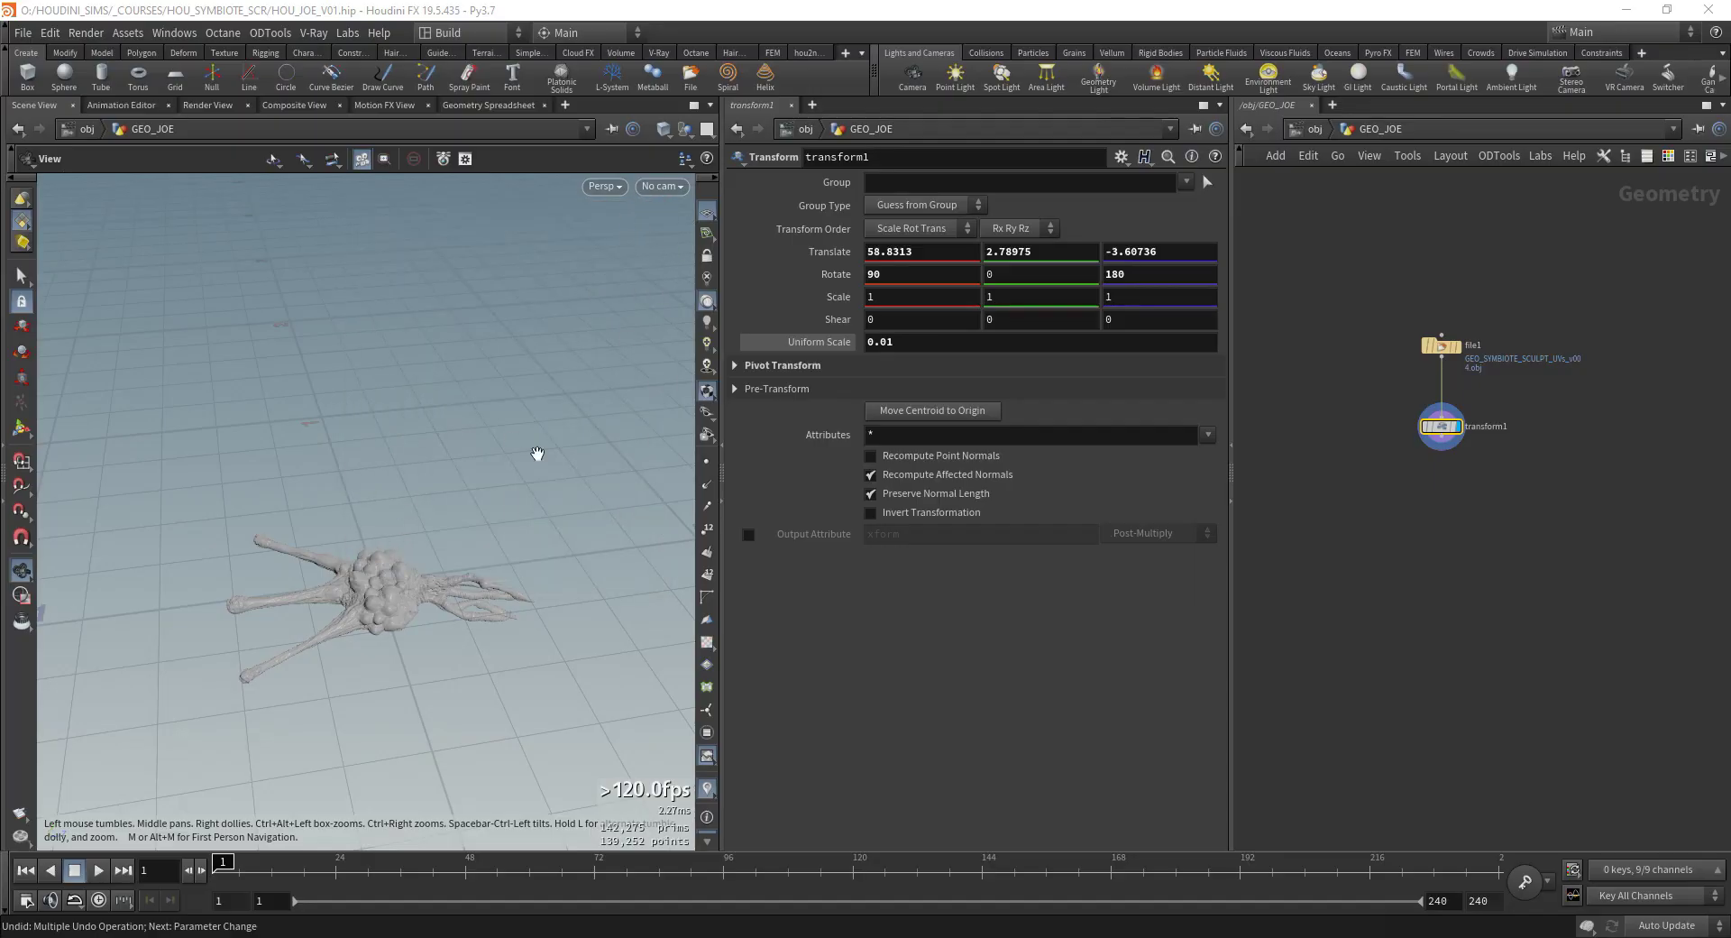
# Step: Read the Transform node's info to check the model's size, attributes and primitive groups
pyautogui.moveTo(506, 503); pyautogui.dragTo(473, 487)
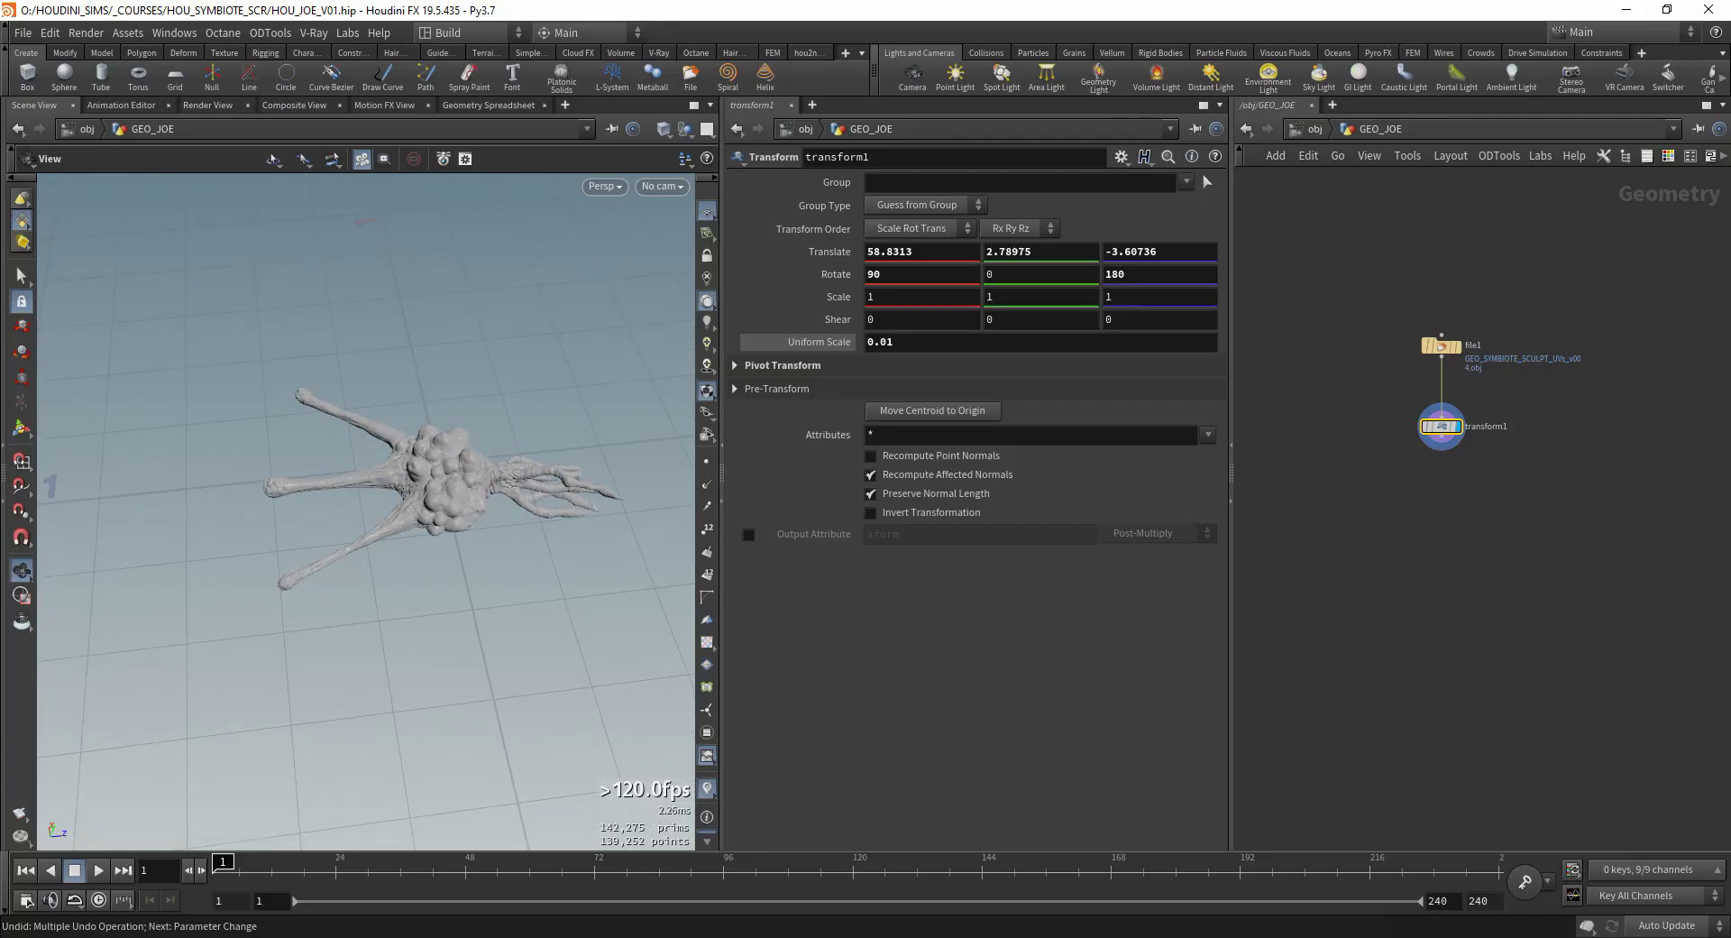
pyautogui.scroll(3, 1452, 435)
pyautogui.middleClick(1452, 435)
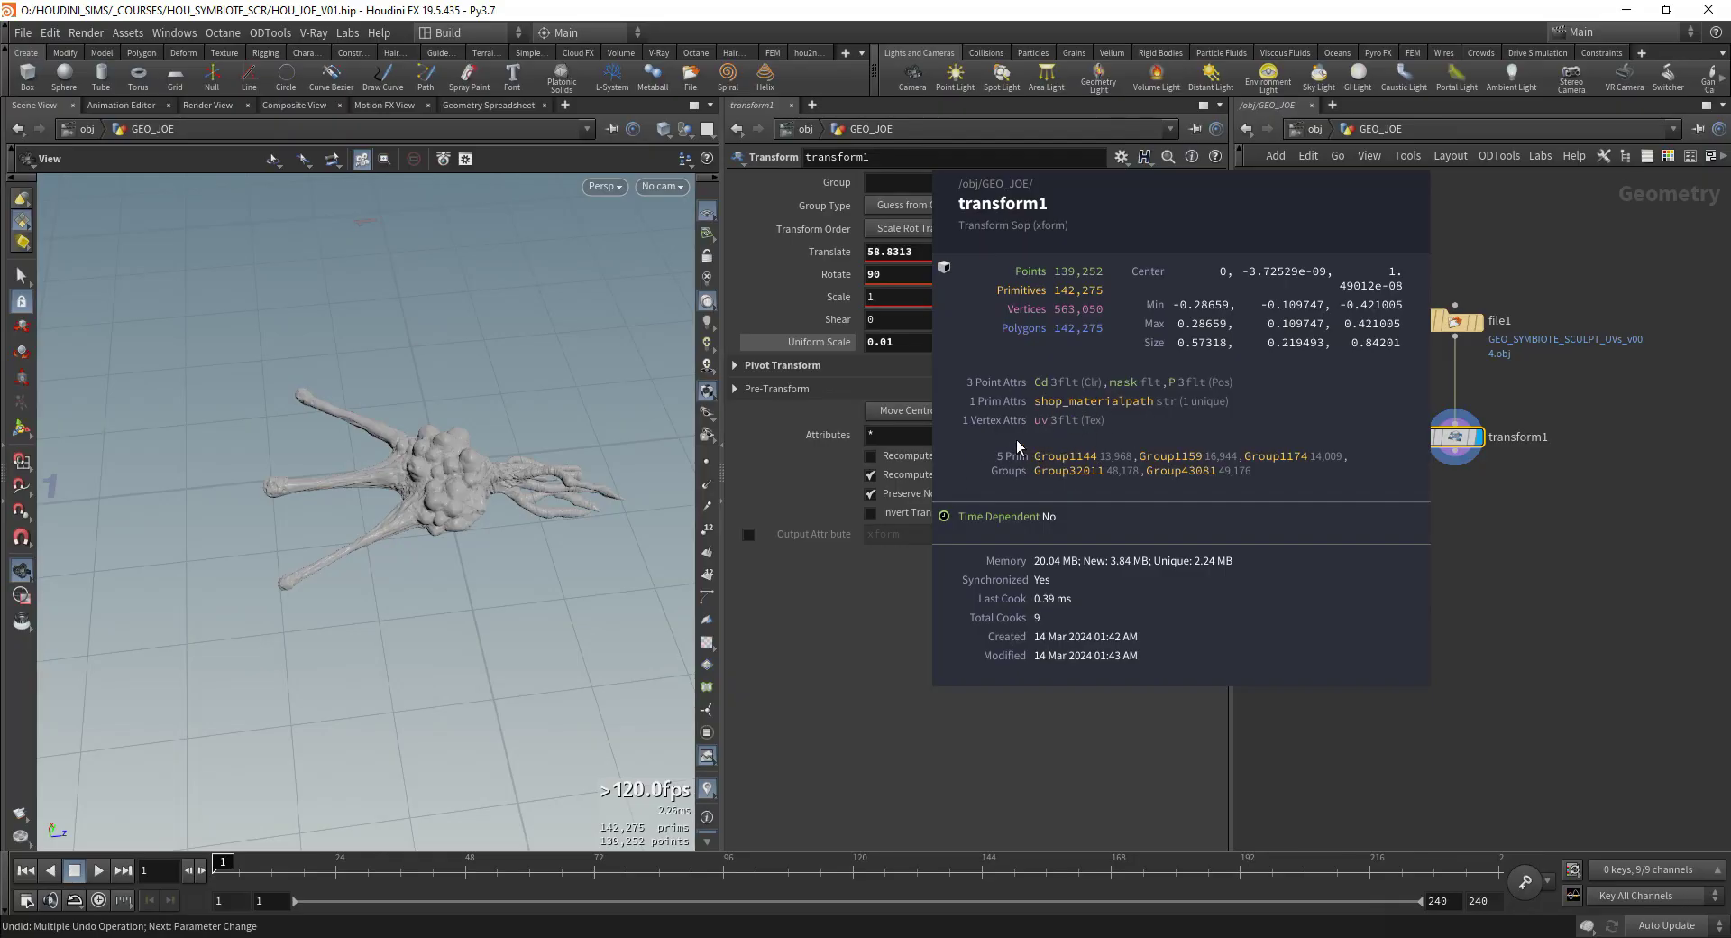
pyautogui.middleClick(1455, 438)
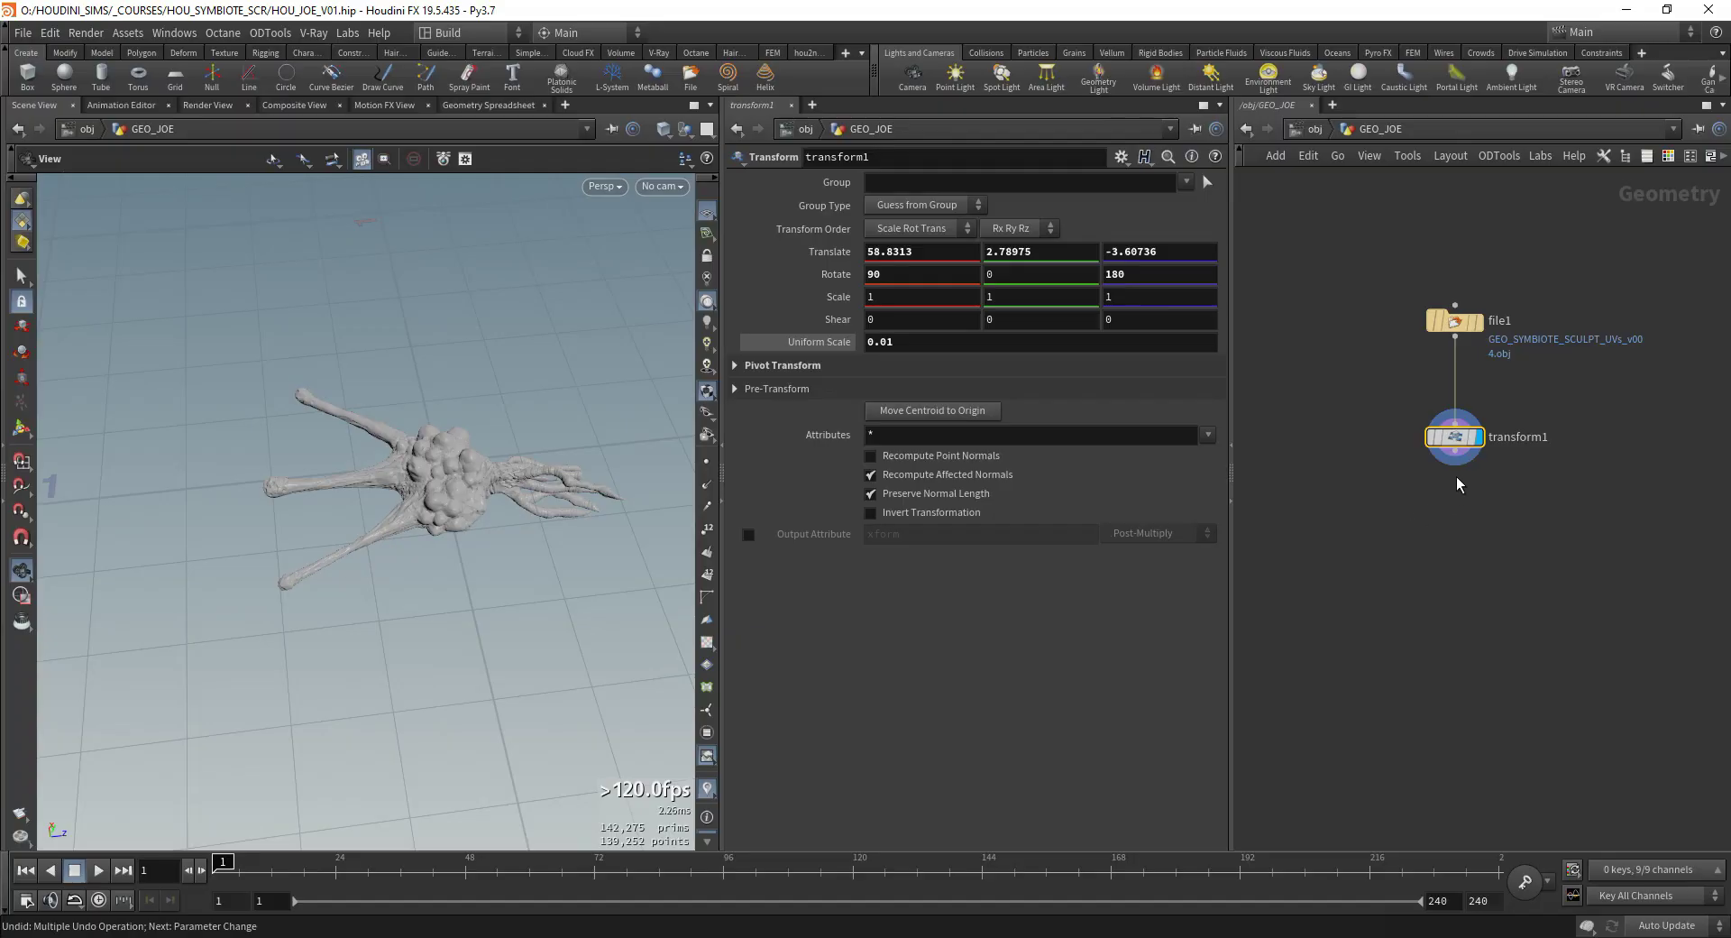
pyautogui.middleClick(1455, 436)
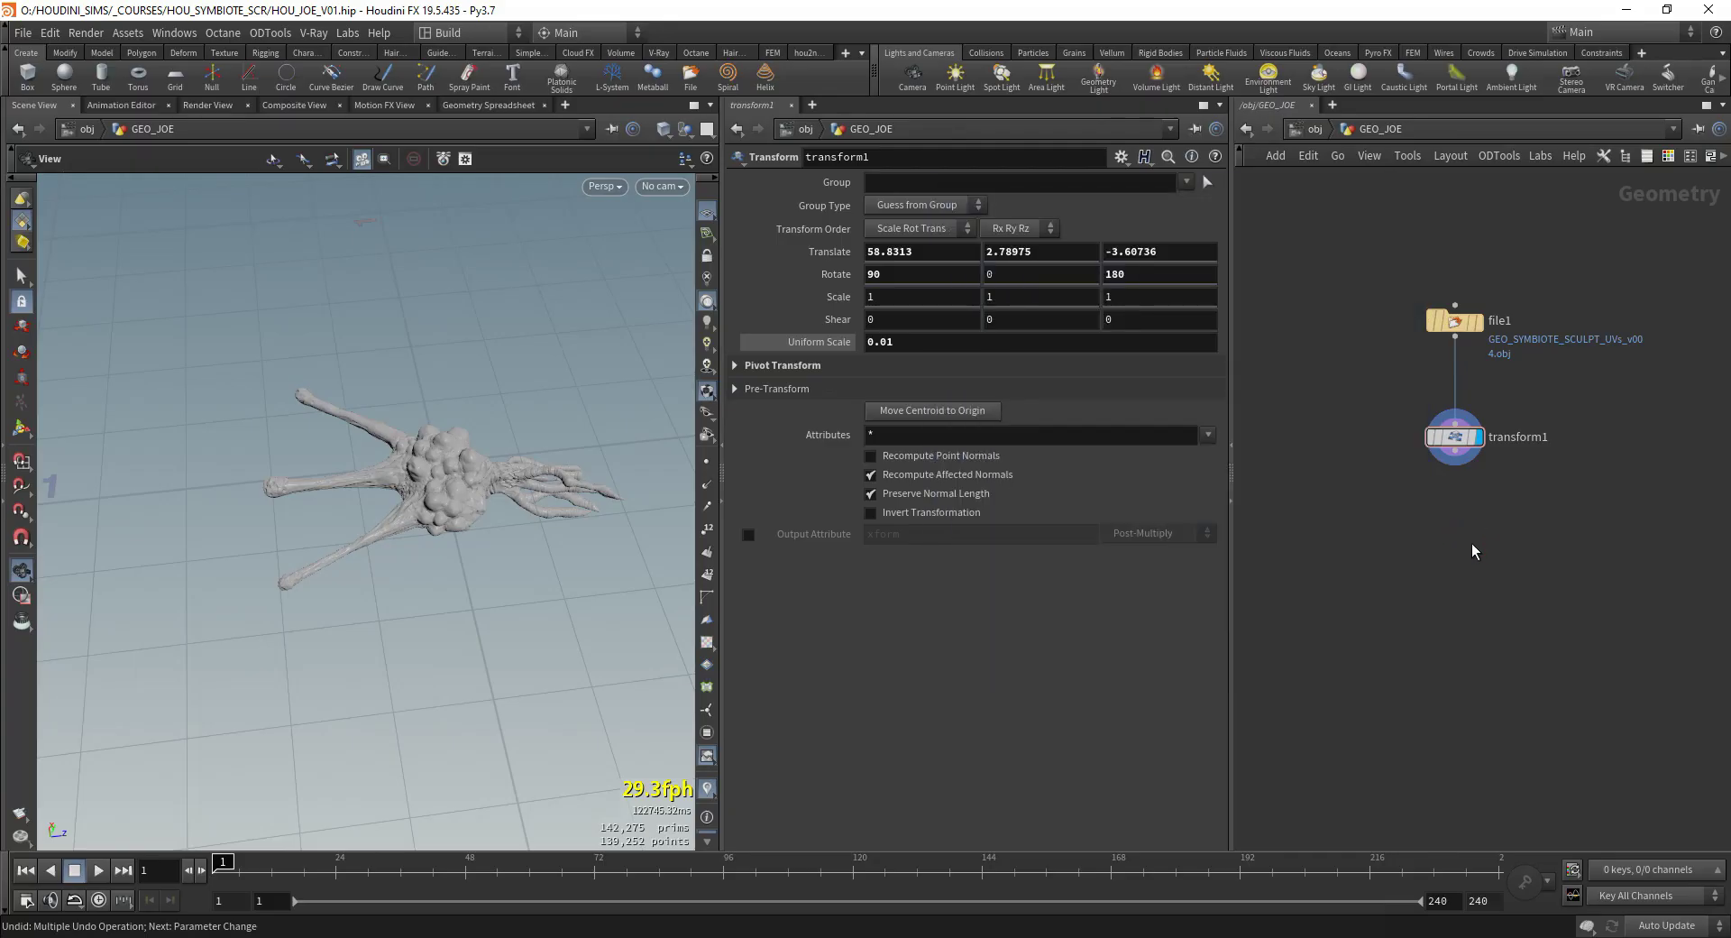
# Step: Add a Group Rename node below the Transform node and set its number of renames to 5
pyautogui.press('Tab')
pyautogui.write('groupp')
pyautogui.press('Return')
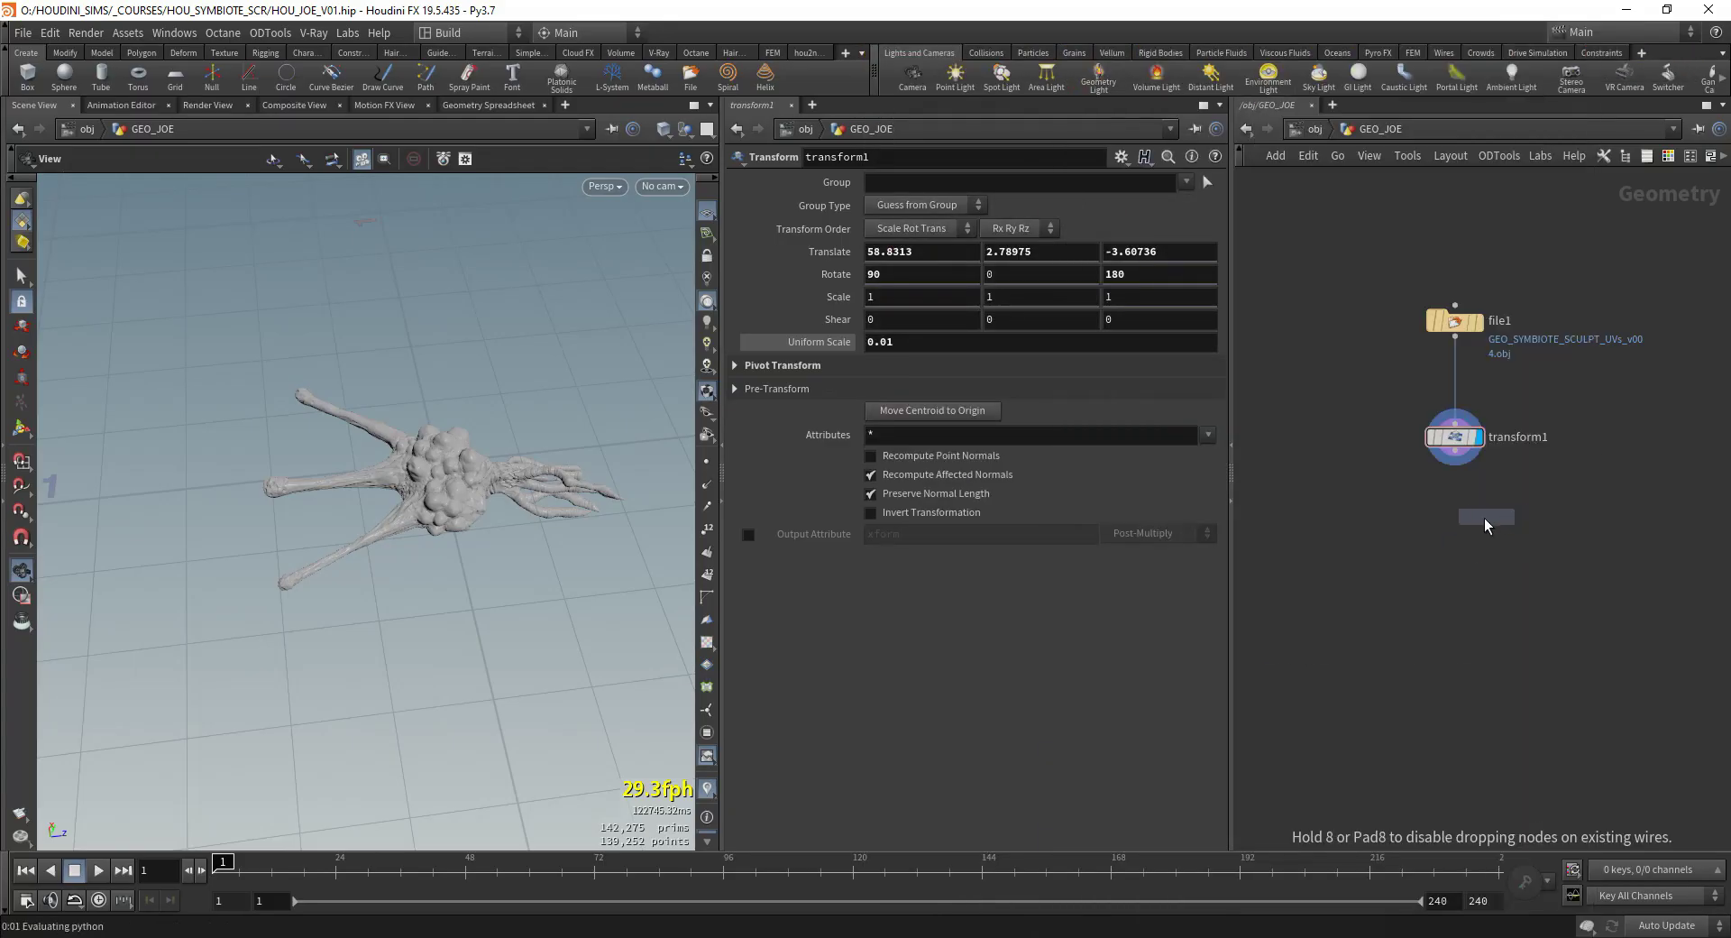
pyautogui.click(1463, 536)
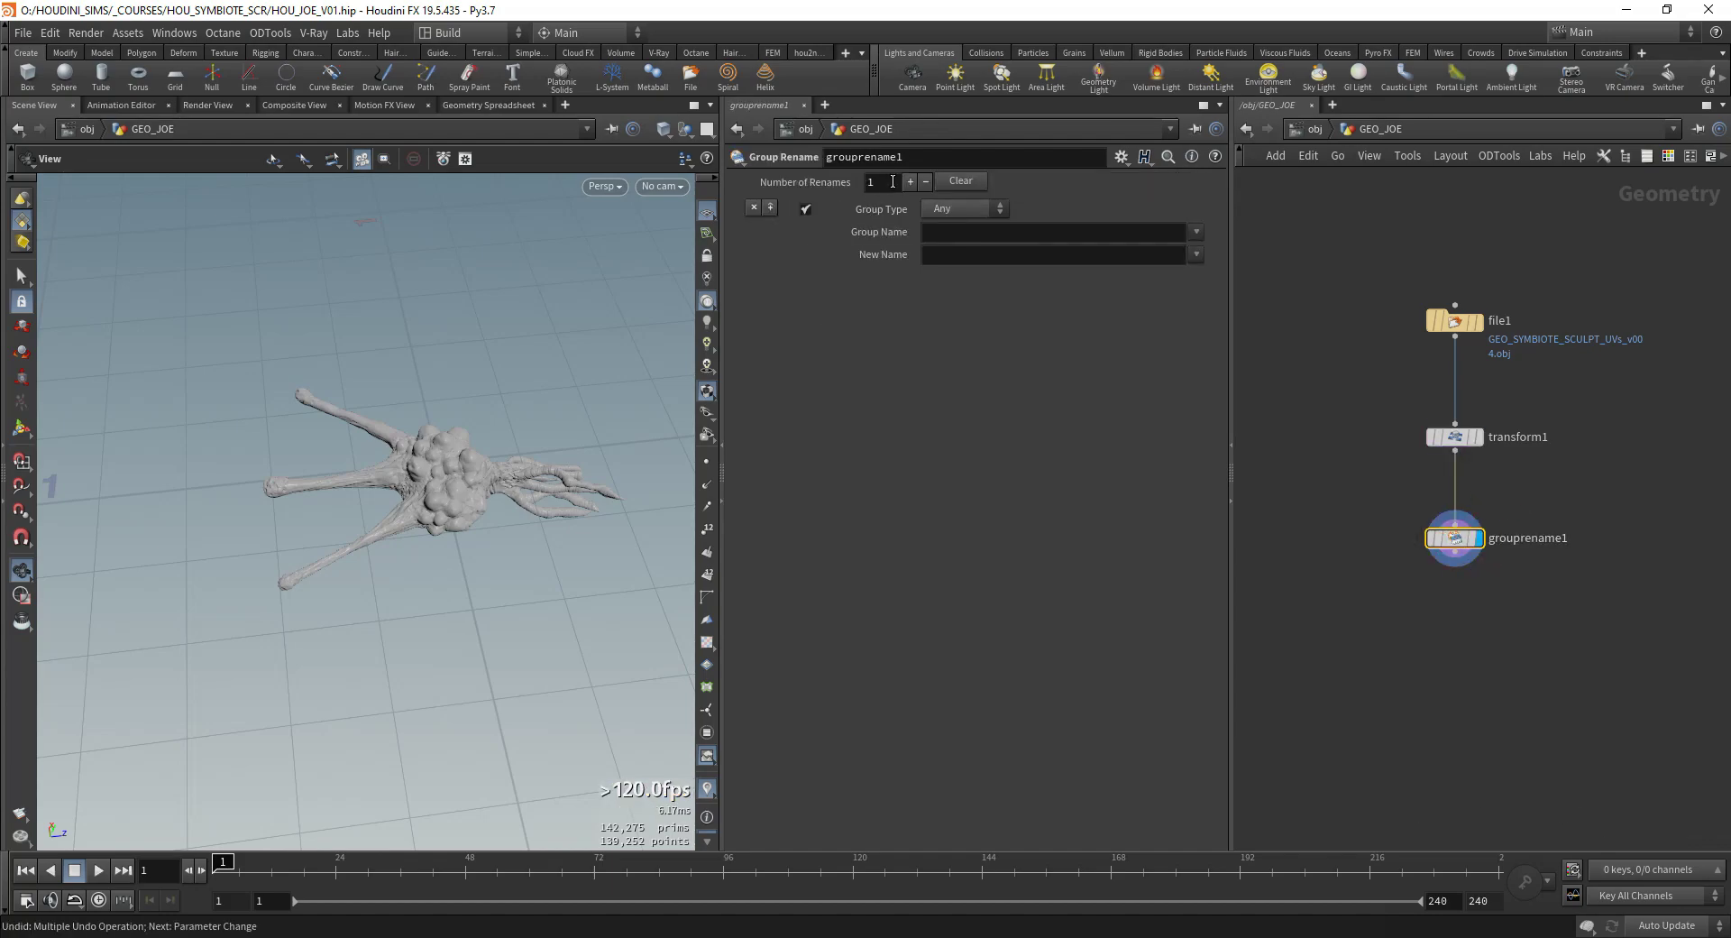
pyautogui.doubleClick(892, 181)
pyautogui.write('5')
pyautogui.press('Return')
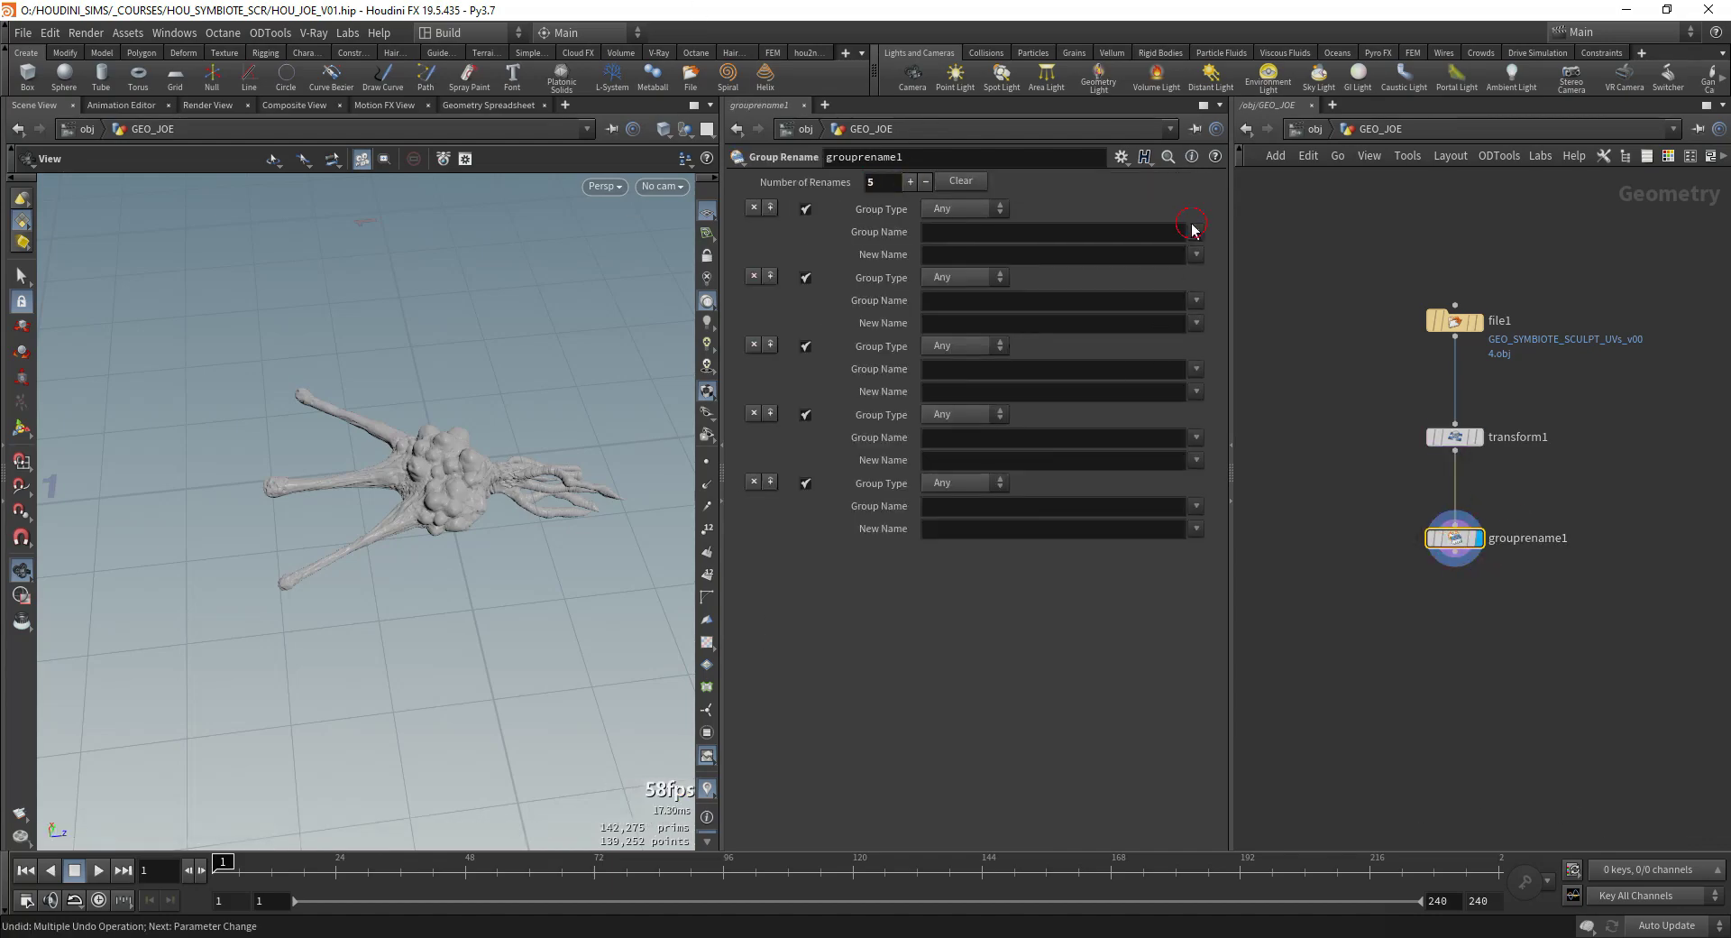
# Step: Assign Group1144, Group1159, Group1174, Group32011 and Group43081, in that order, as the group names of the five renames
pyautogui.click(1196, 232)
pyautogui.click(1213, 305)
pyautogui.click(1196, 300)
pyautogui.click(1208, 341)
pyautogui.click(1196, 368)
pyautogui.click(1213, 428)
pyautogui.click(1196, 437)
pyautogui.click(1207, 520)
pyautogui.click(1200, 509)
pyautogui.click(1228, 584)
pyautogui.doubleClick(1057, 507)
pyautogui.press('BackSpace')
pyautogui.click(1199, 509)
pyautogui.click(1225, 598)
# Step: Enter grp_leg_001 as the new name for Group1144
pyautogui.click(1022, 254)
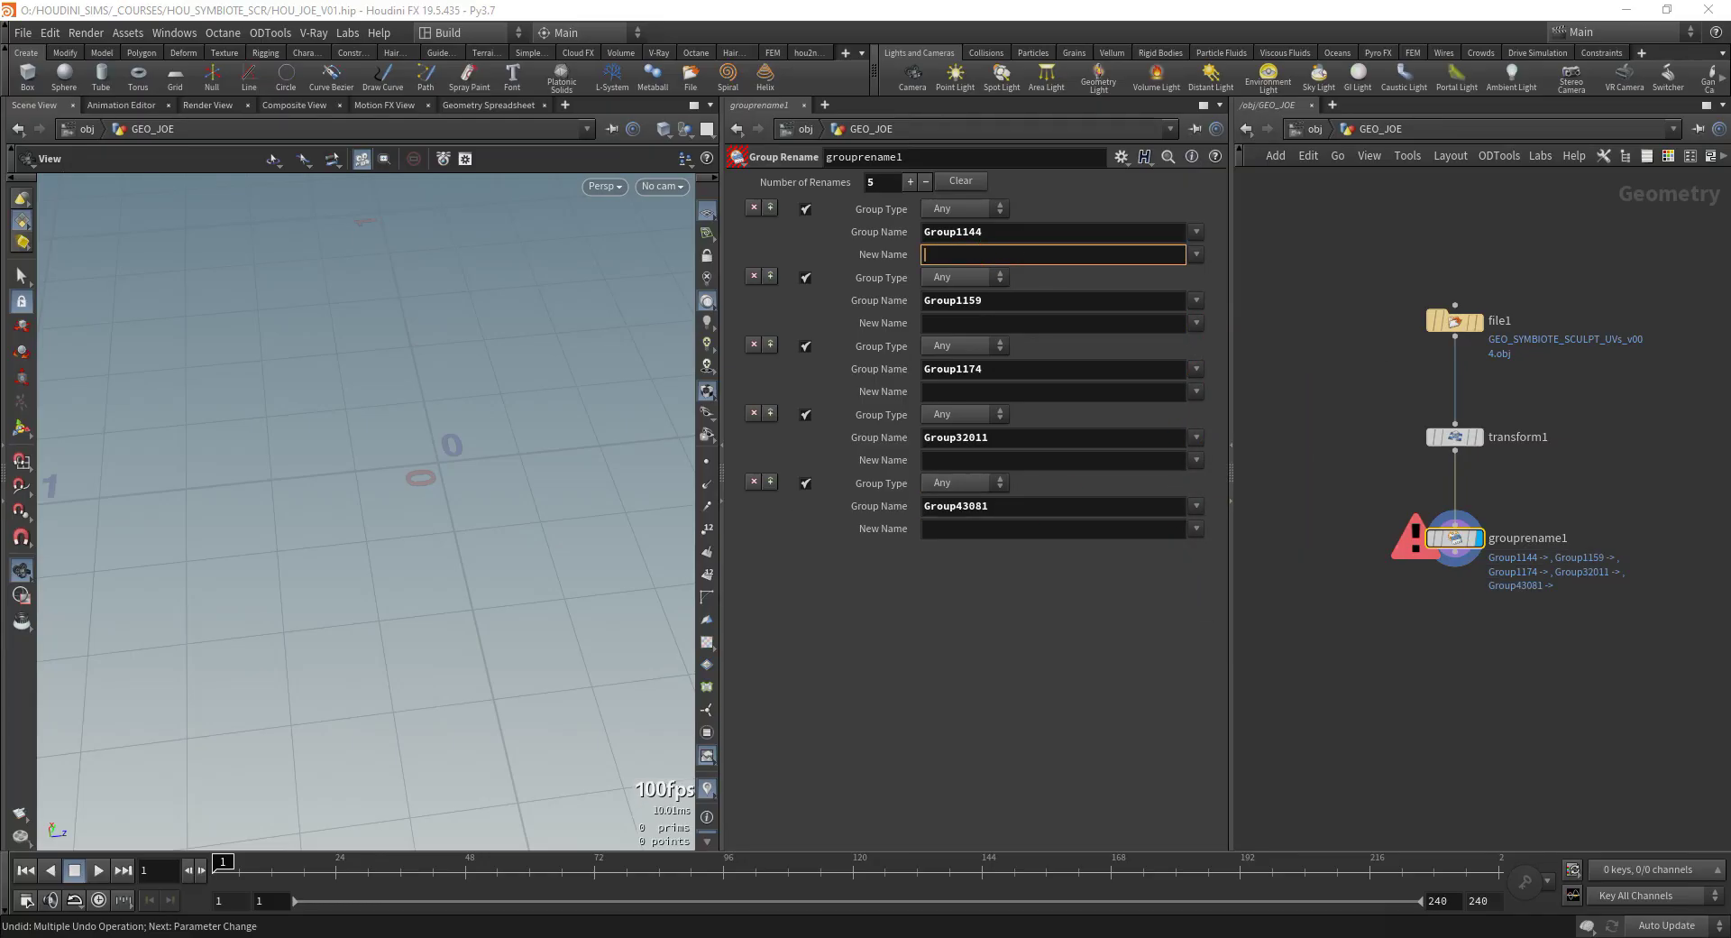
pyautogui.write('GEO')
pyautogui.press('BackSpace')
pyautogui.press('BackSpace')
pyautogui.press('BackSpace')
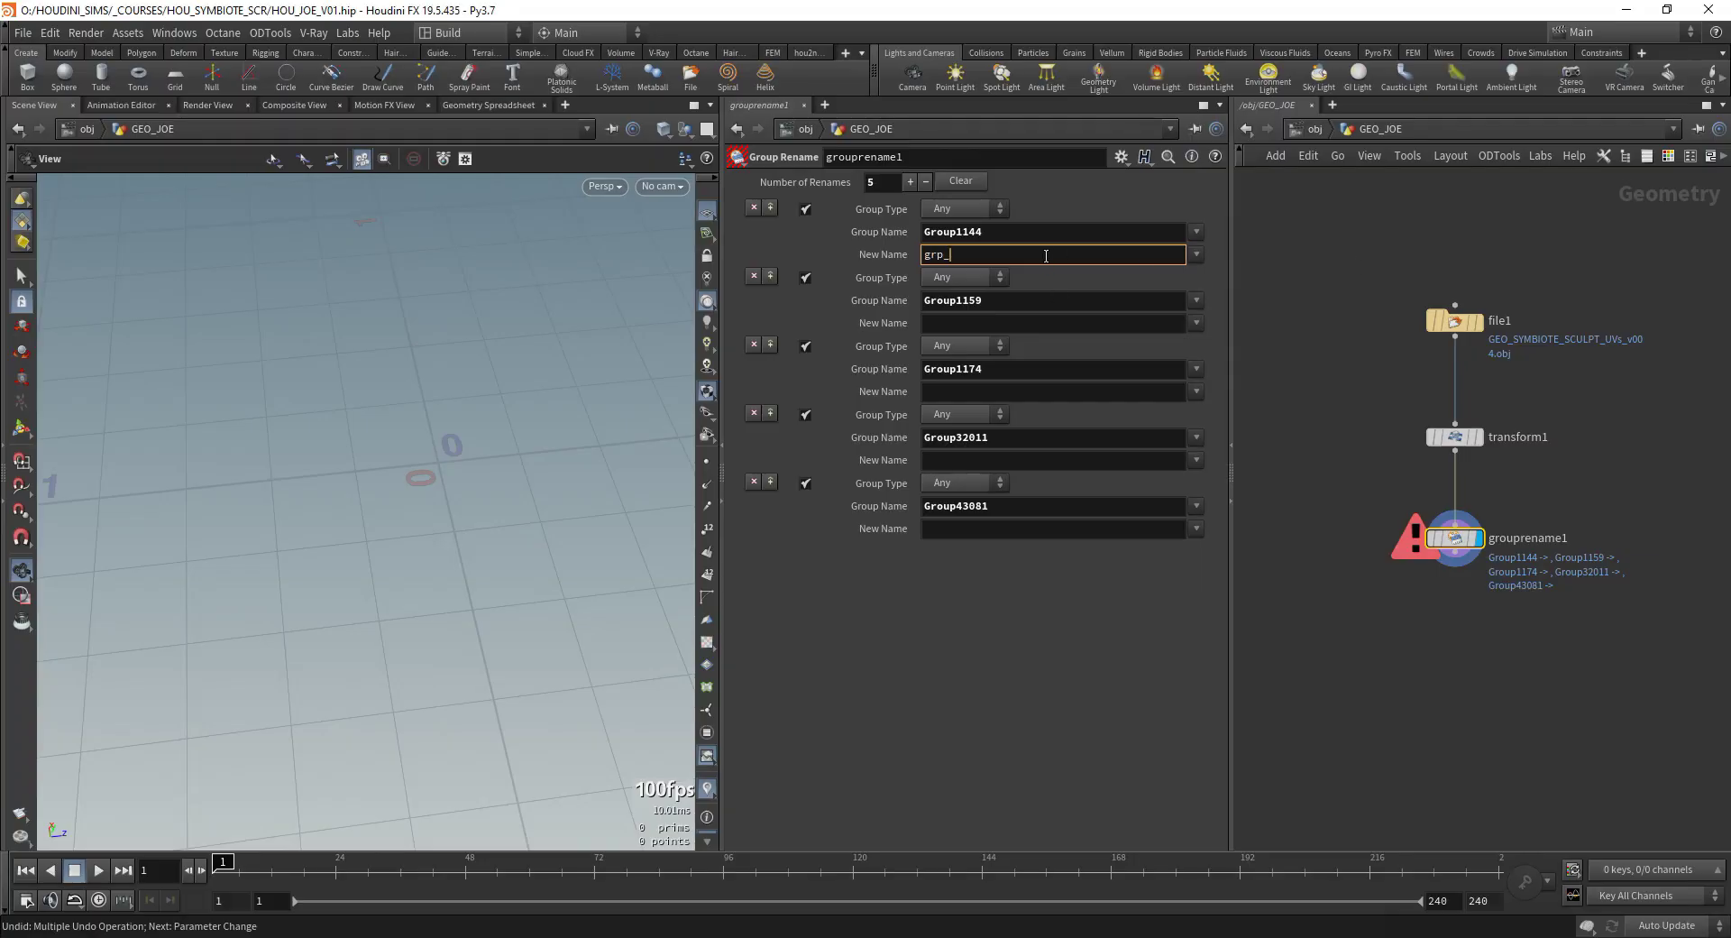
pyautogui.write('grp_leg_001')
pyautogui.press('Return')
# Step: Enter grp_leg_002 and grp_leg_003 as the new names for Group1159 and Group1174
pyautogui.moveTo(1045, 255); pyautogui.dragTo(801, 271)
pyautogui.hotkey('ctrl', 'c')
pyautogui.click(1047, 323)
pyautogui.hotkey('ctrl', 'v')
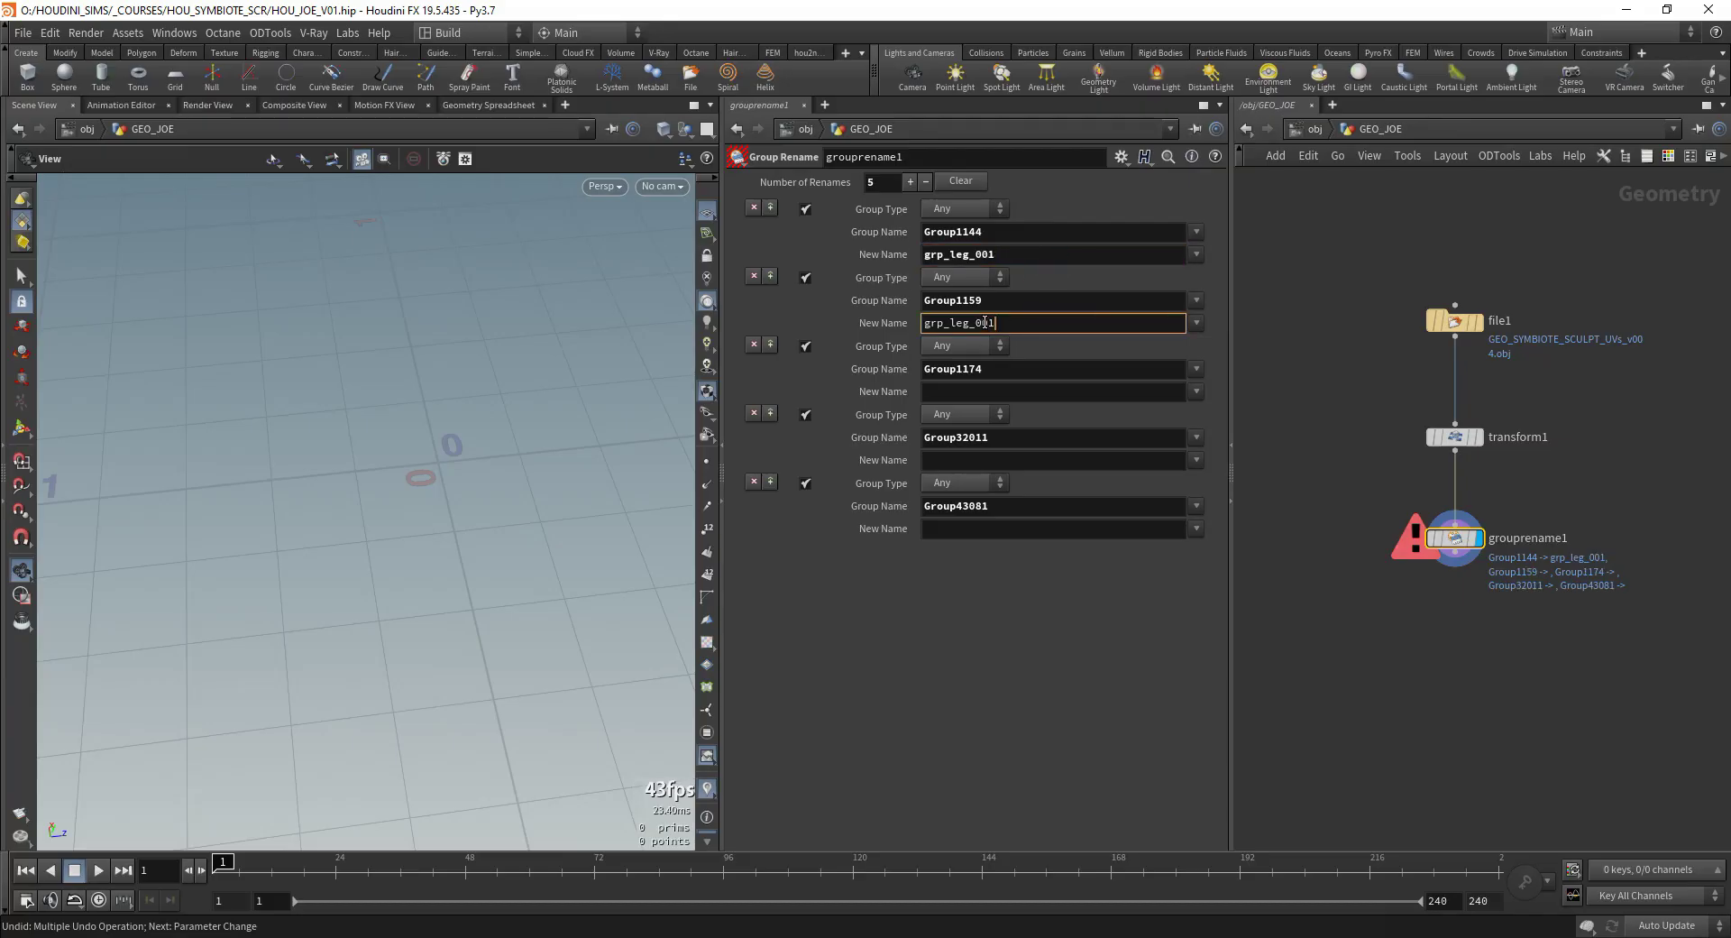
pyautogui.click(1010, 400)
pyautogui.hotkey('ctrl', 'v')
pyautogui.press('BackSpace')
pyautogui.write('3')
# Step: Enter grp_tail and grp_body as the new names for Group32011 and Group43081, and check the renamed groups in the node info
pyautogui.click(1072, 456)
pyautogui.hotkey('ctrl', 'v')
pyautogui.moveTo(949, 456); pyautogui.dragTo(1059, 480)
pyautogui.write('tailk')
pyautogui.press('BackSpace')
pyautogui.press('Tab')
pyautogui.press('Tab')
pyautogui.write('grp_body')
pyautogui.press('Return')
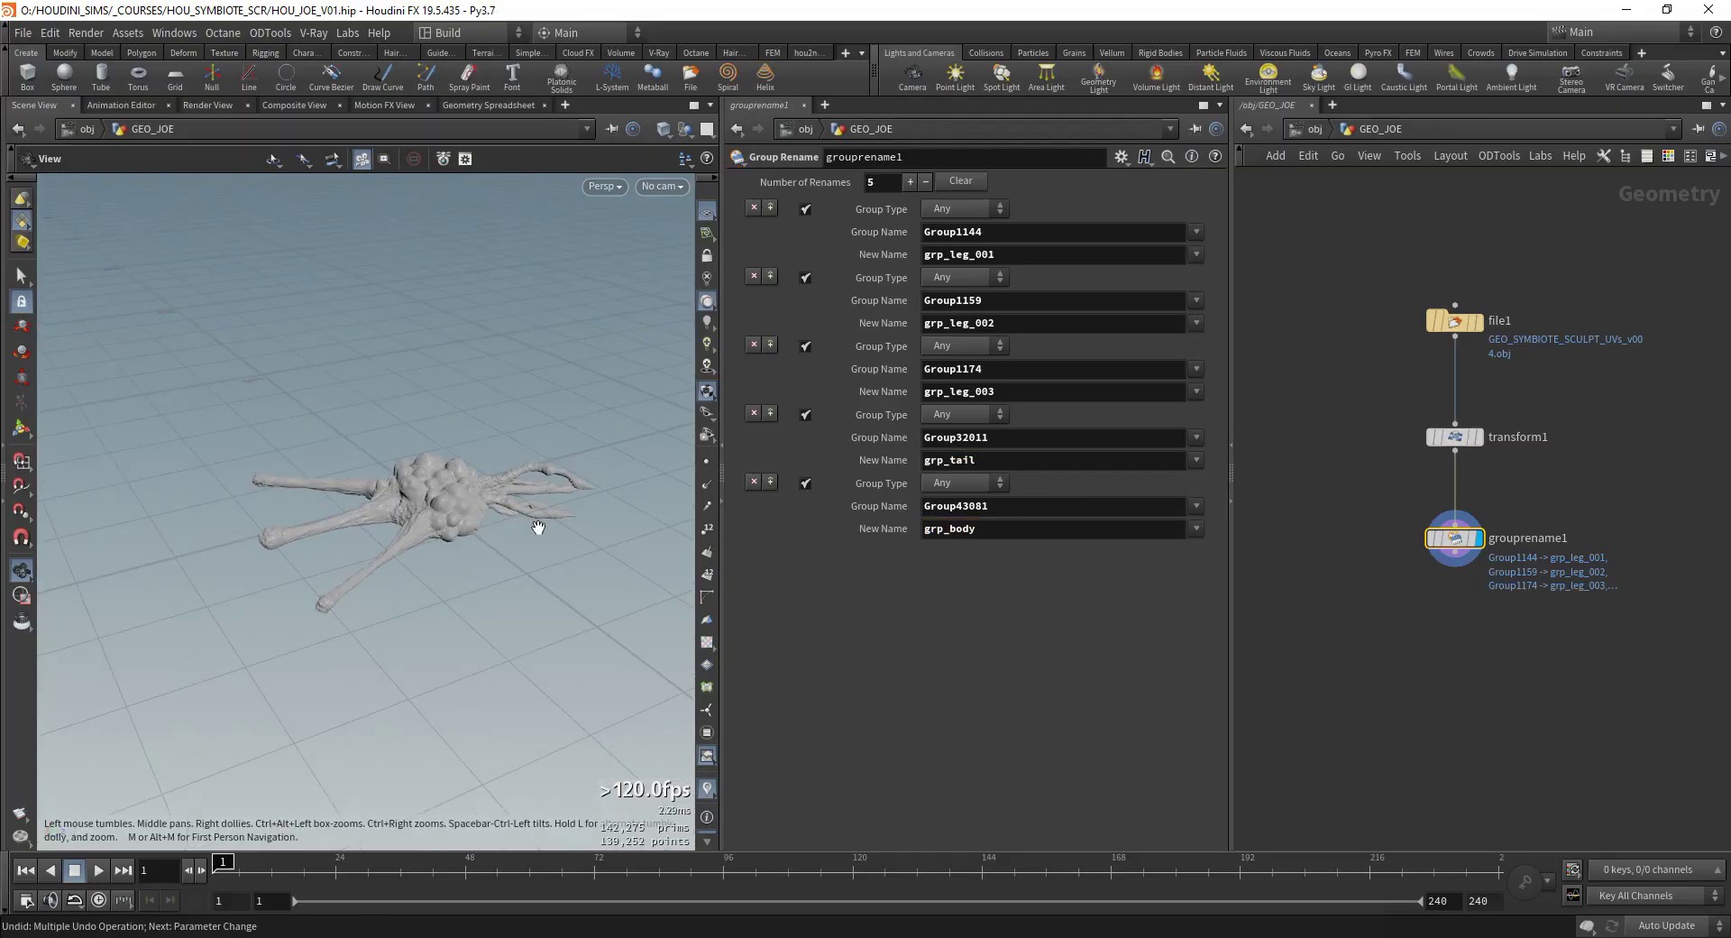
pyautogui.middleClick(1461, 541)
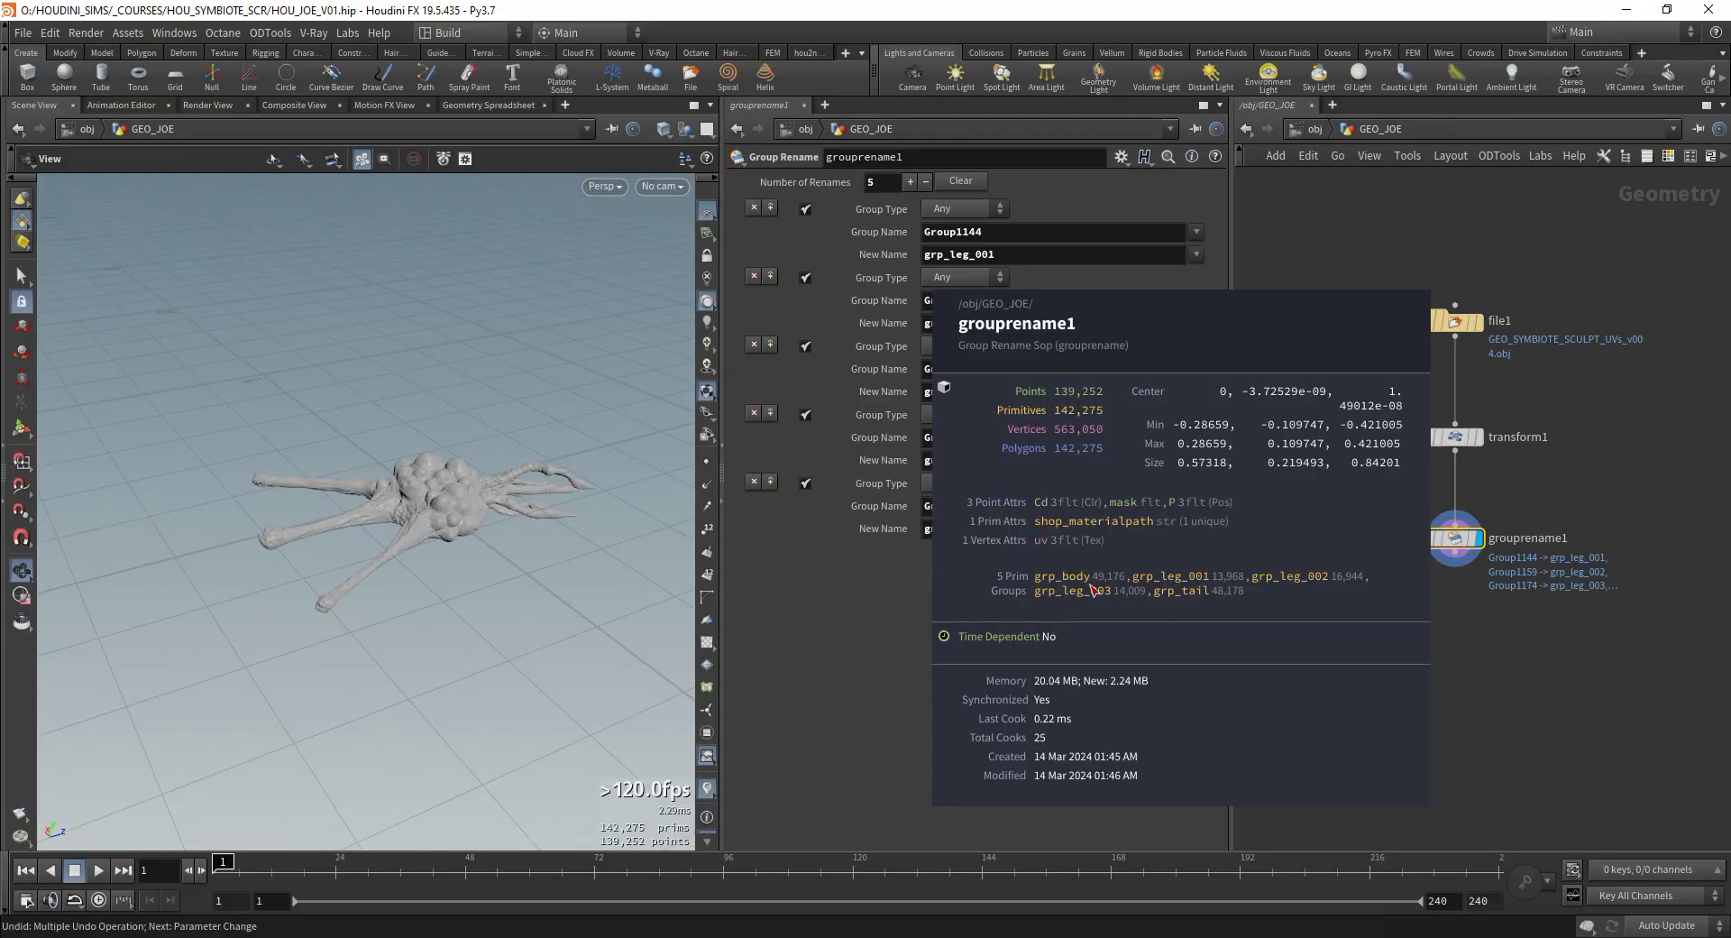
# Step: Add an Attribute Delete node after the Group Rename node and display its result
pyautogui.press('Tab')
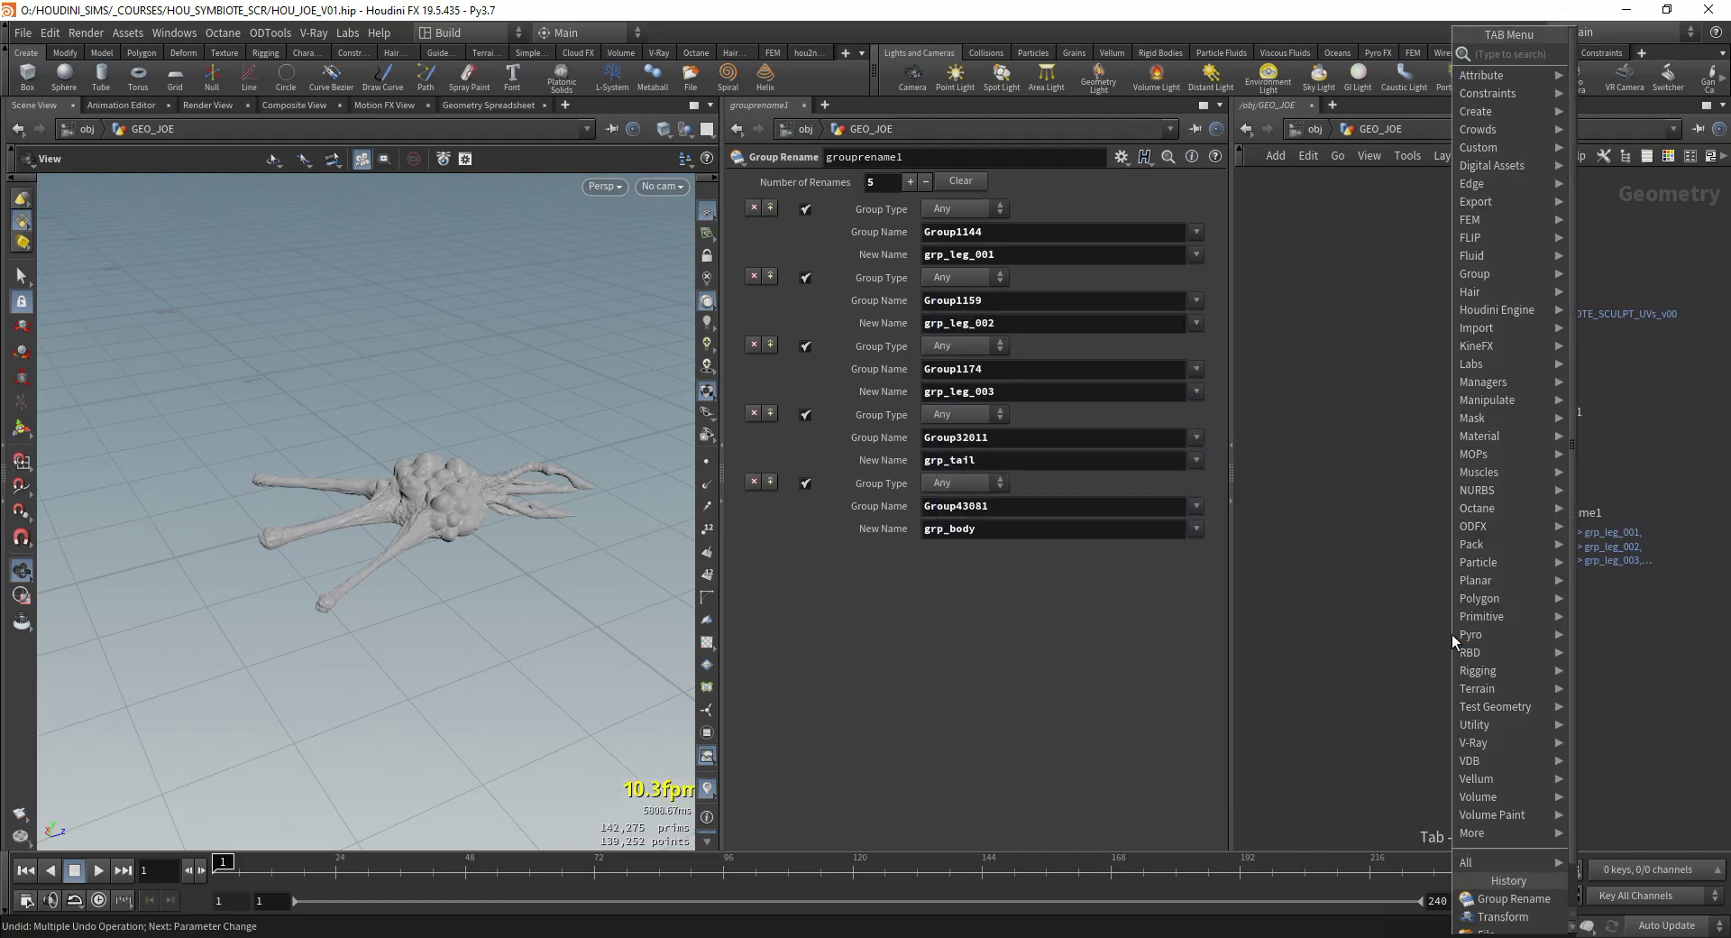
pyautogui.write('atr')
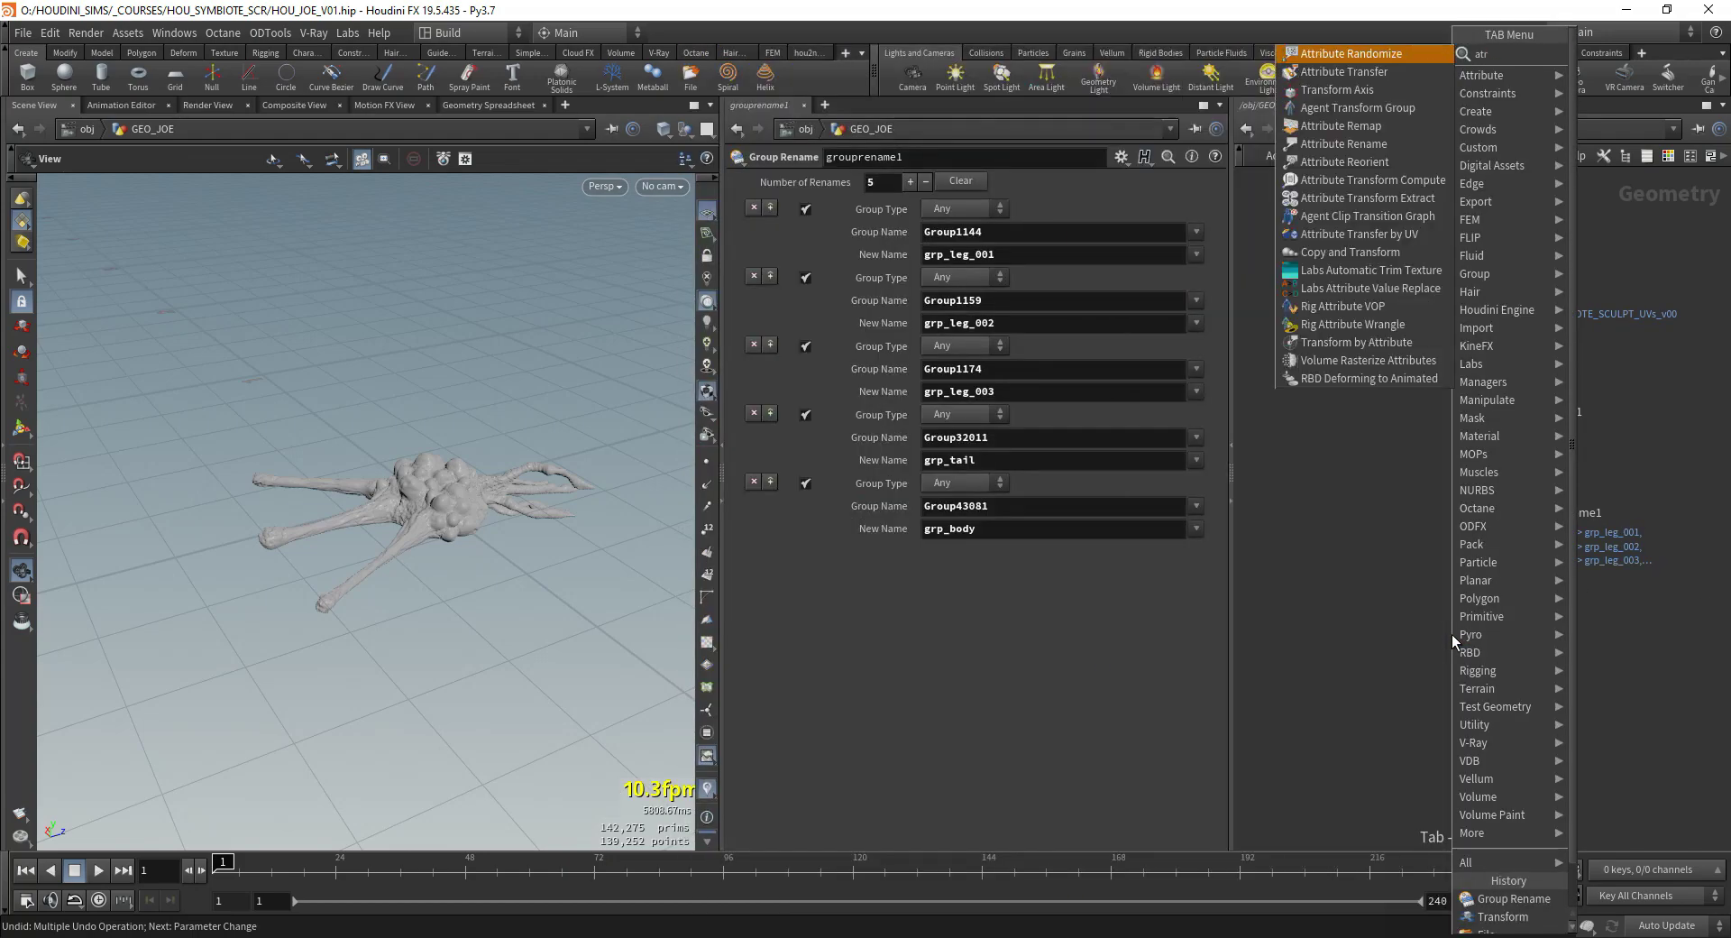
pyautogui.press('BackSpace')
pyautogui.write('tw')
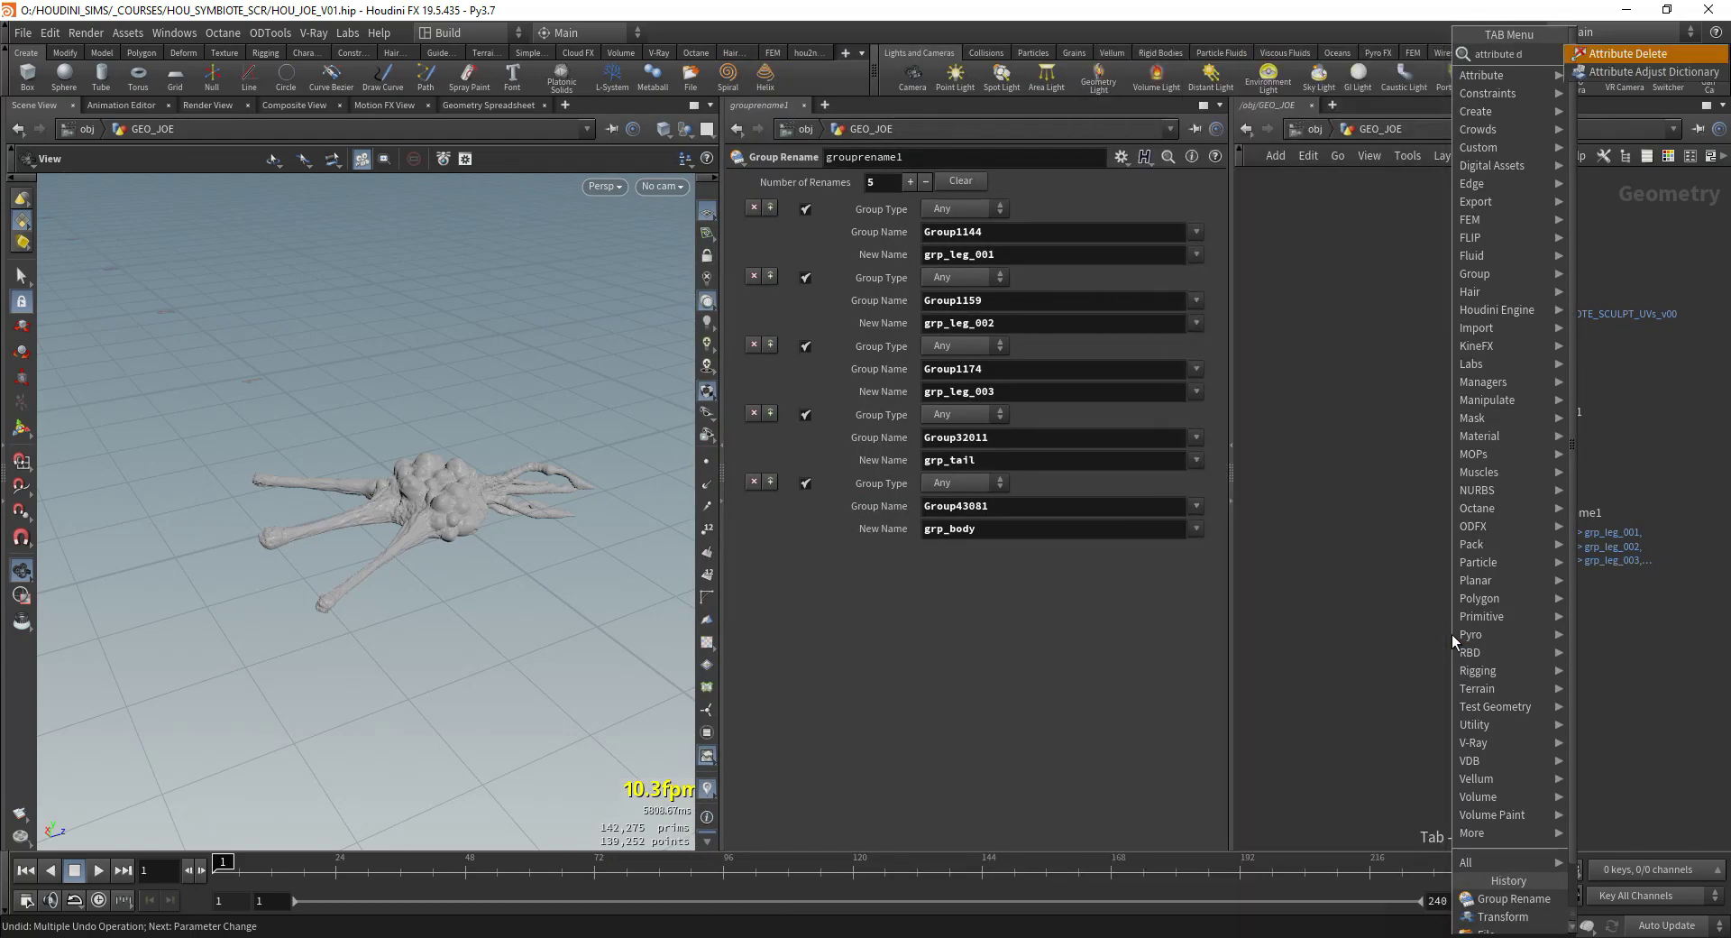
pyautogui.press('Return')
pyautogui.click(1461, 608)
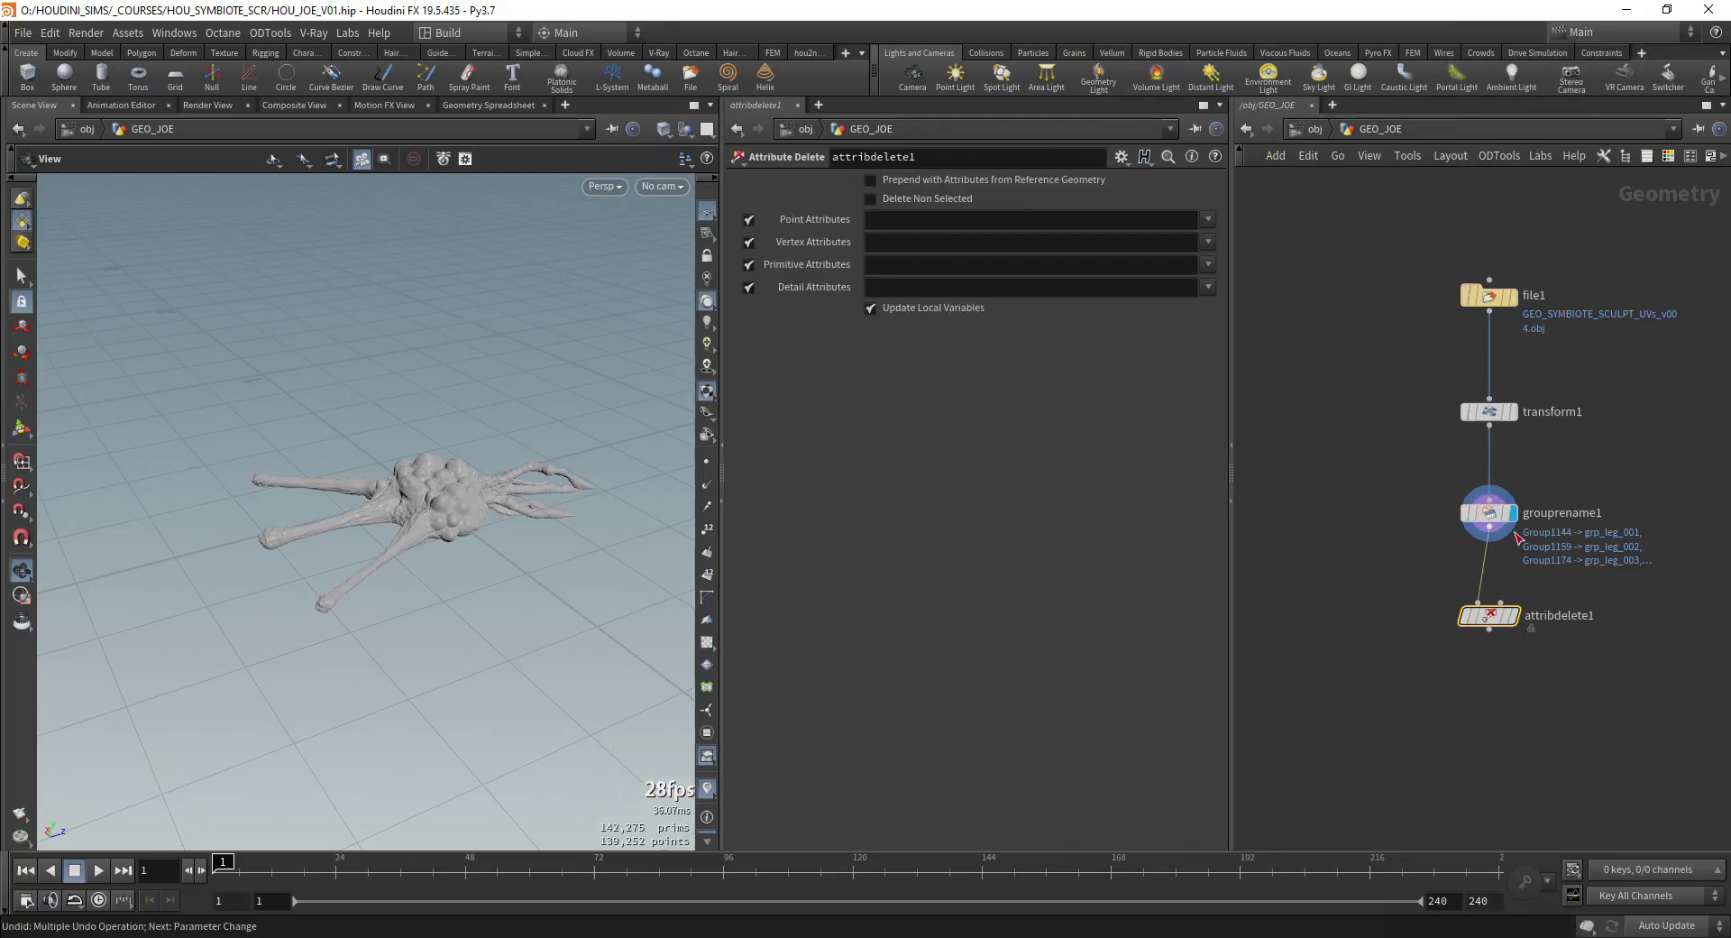
pyautogui.moveTo(1461, 608); pyautogui.dragTo(1414, 611)
pyautogui.click(1429, 597)
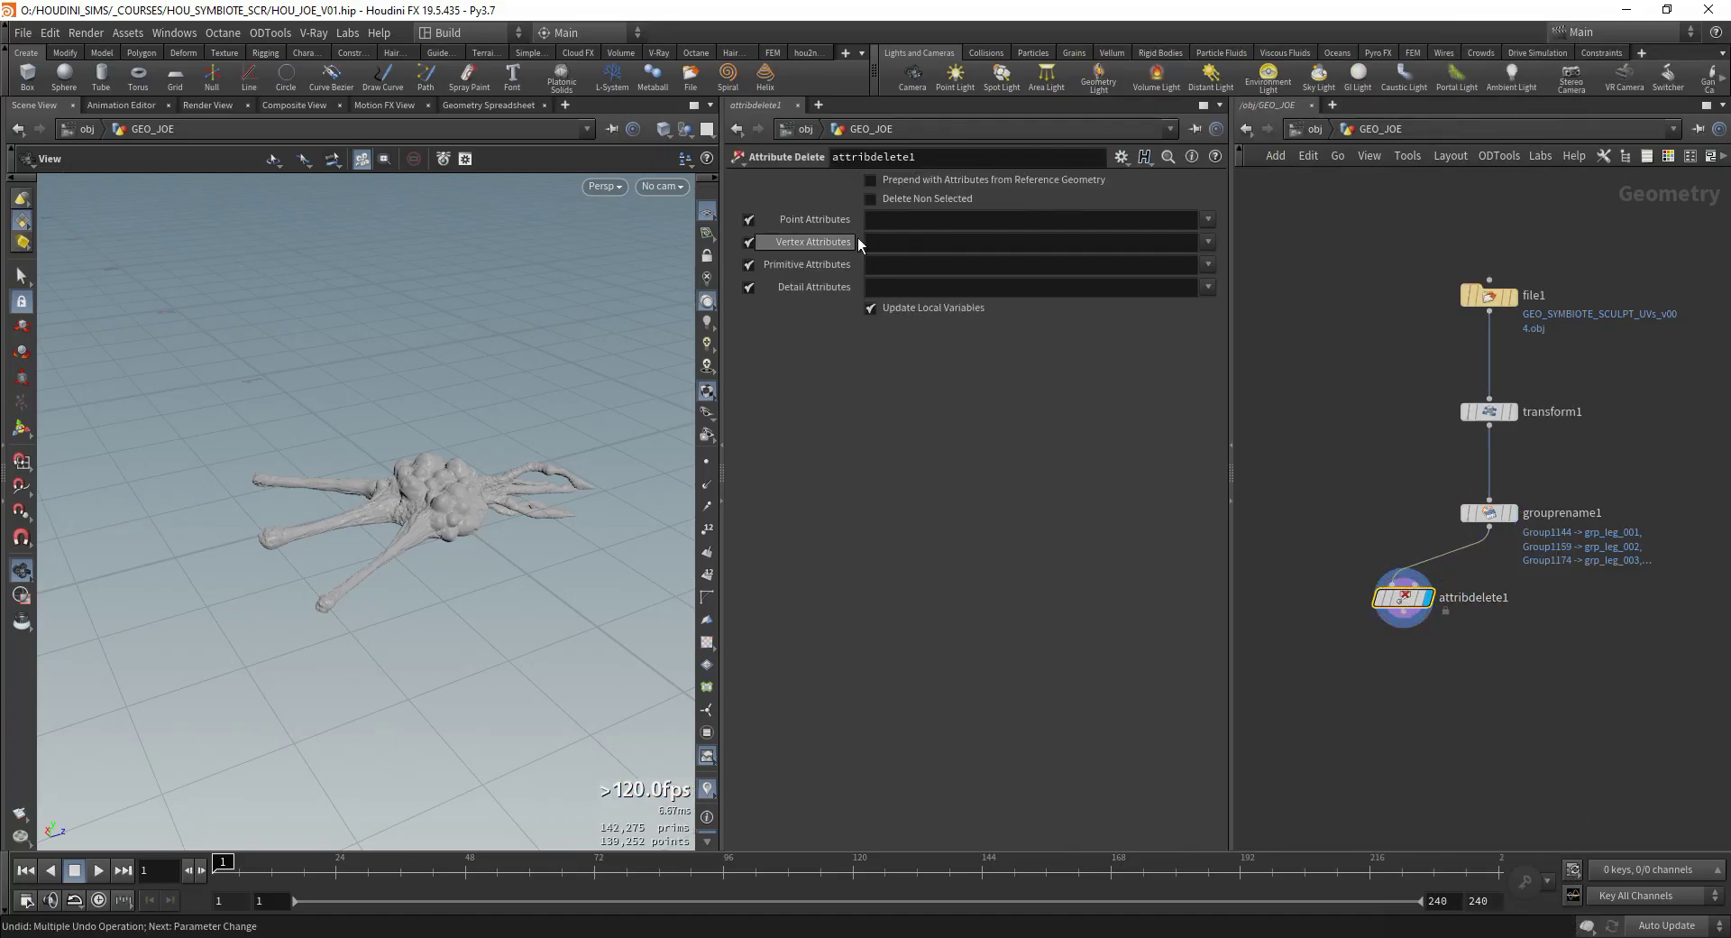
# Step: Set Attribute Delete to remove the shop_materialpath primitive attribute and the Cd and mask point attributes, and check the remaining attributes
pyautogui.click(1213, 285)
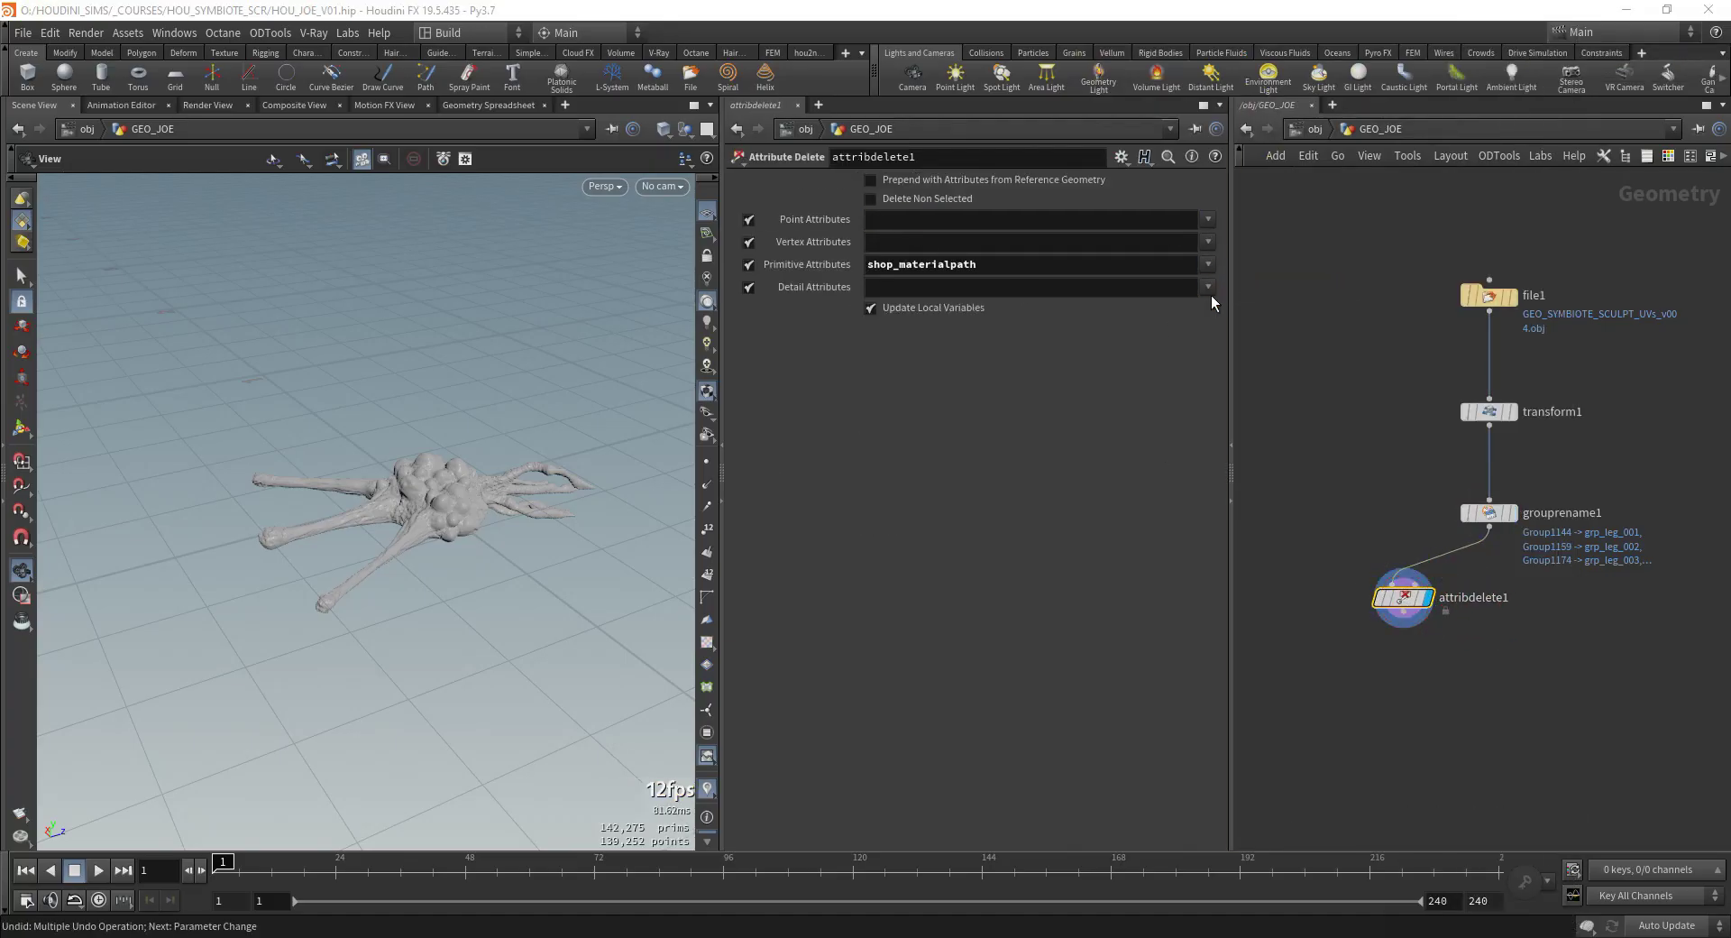
pyautogui.click(1018, 273)
pyautogui.click(1207, 242)
pyautogui.click(1207, 219)
pyautogui.click(1213, 241)
pyautogui.click(928, 219)
pyautogui.press('BackSpace')
pyautogui.click(1210, 219)
pyautogui.click(1213, 241)
pyautogui.click(1206, 220)
pyautogui.click(1213, 278)
pyautogui.middleClick(1411, 602)
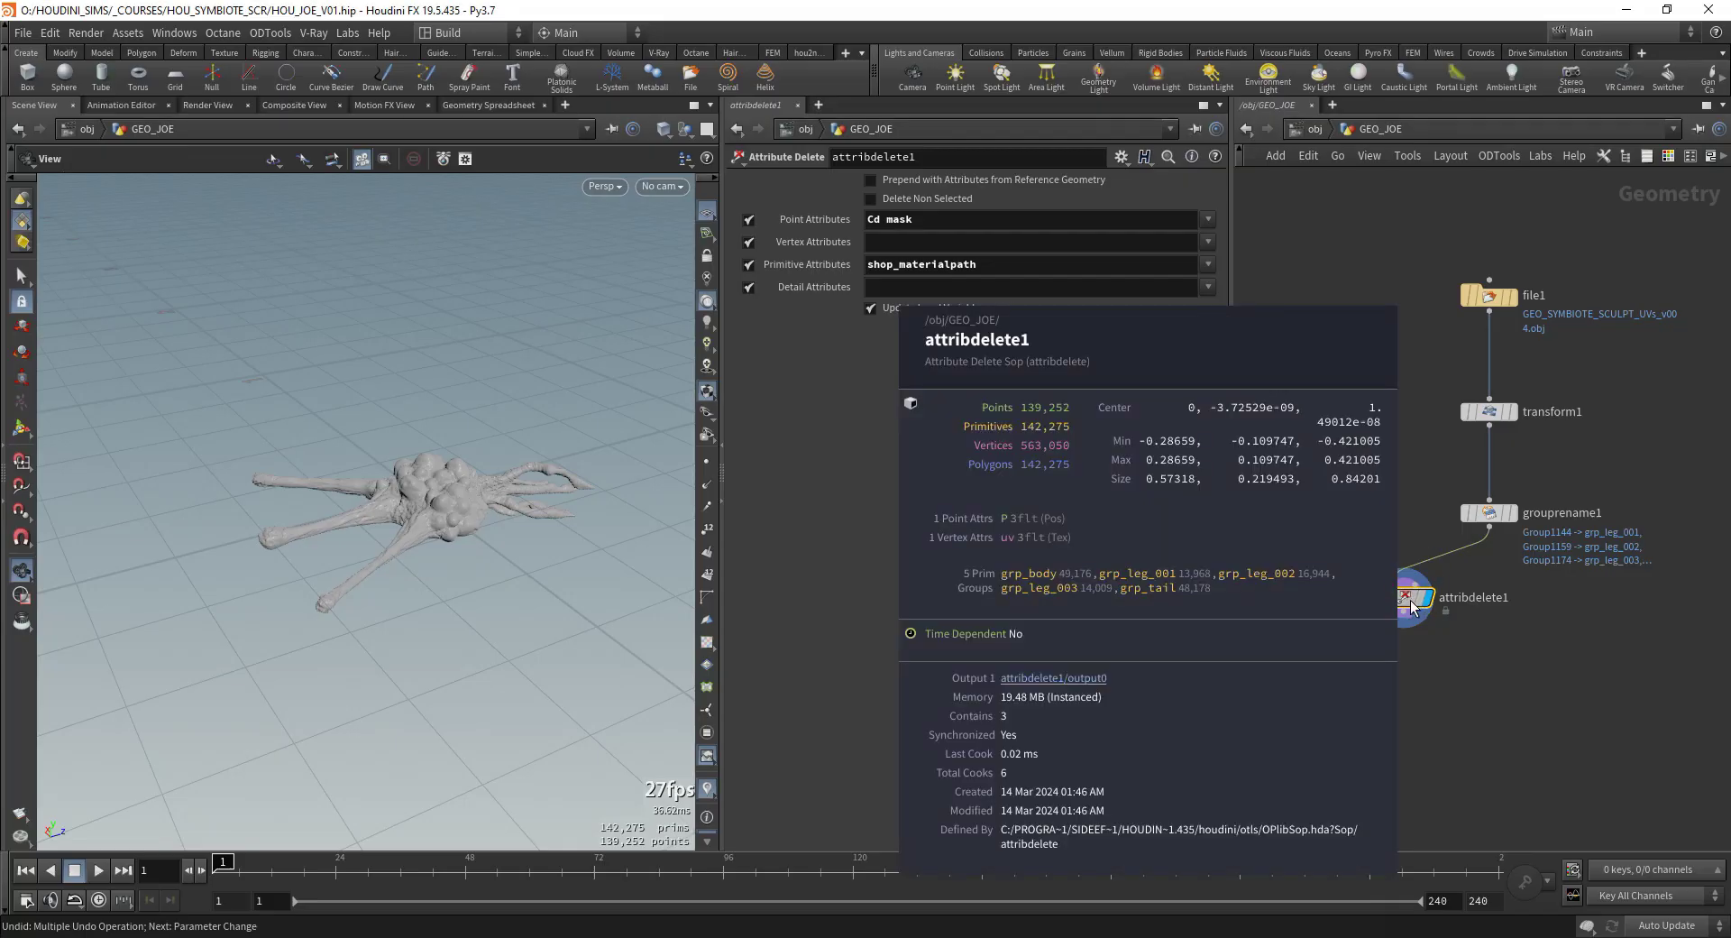
pyautogui.moveTo(1412, 607); pyautogui.dragTo(1302, 598)
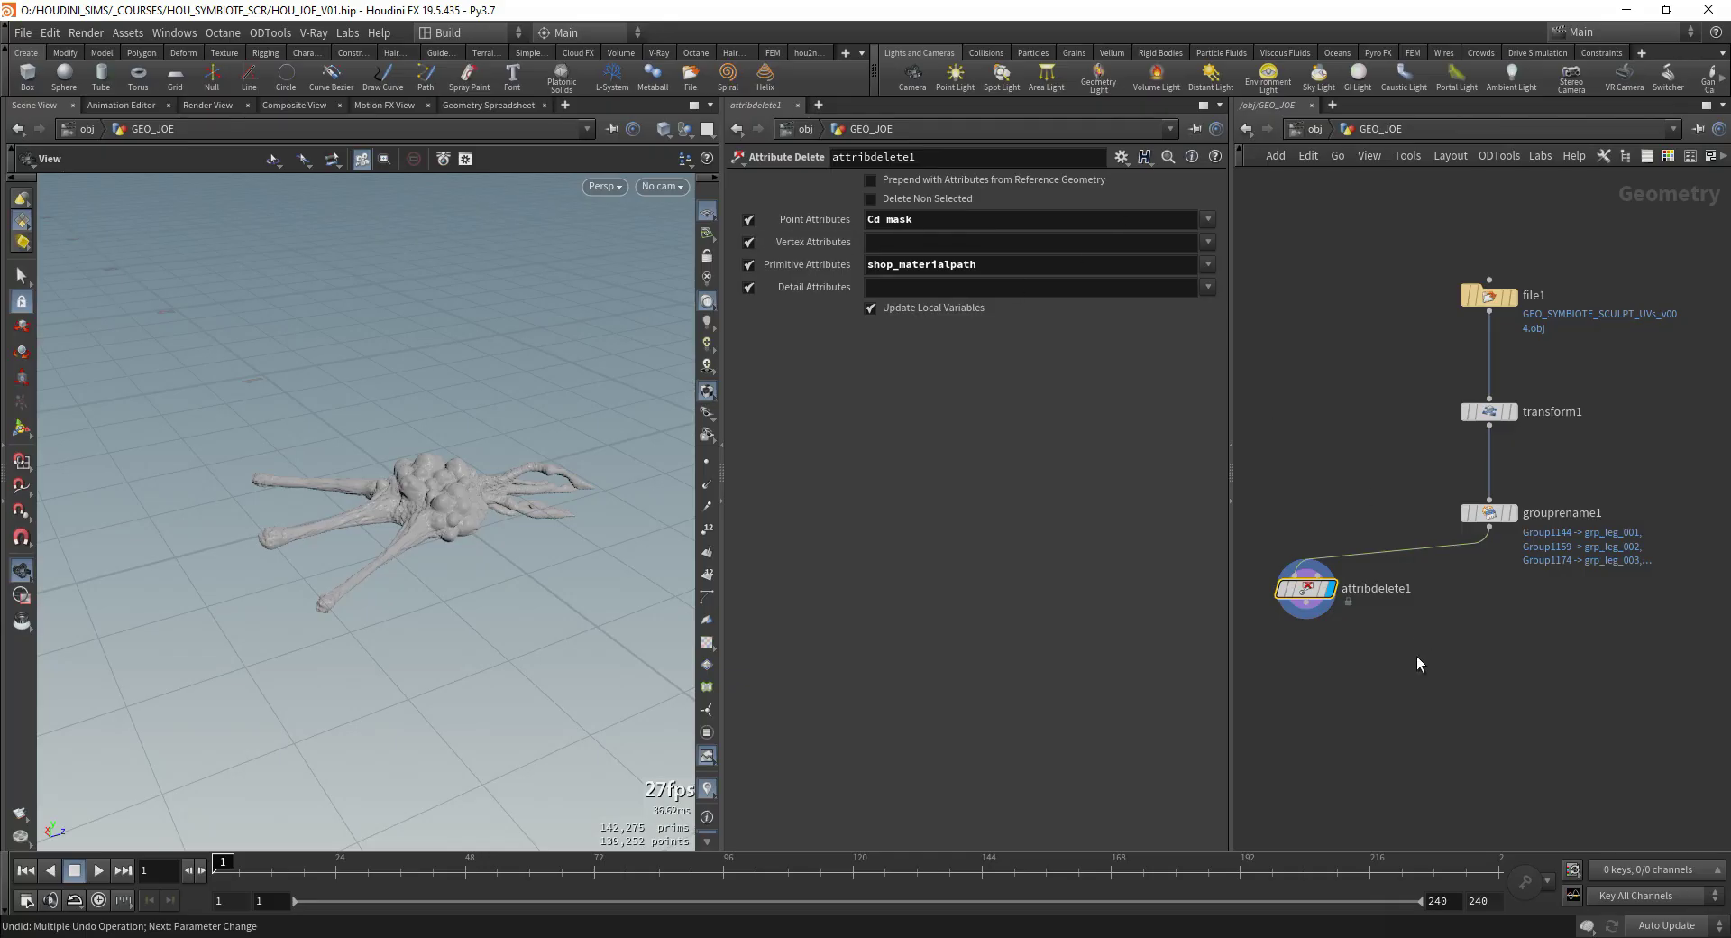
# Step: Add a Clean node as a separate branch from the Group Rename node and display its result
pyautogui.press('Tab')
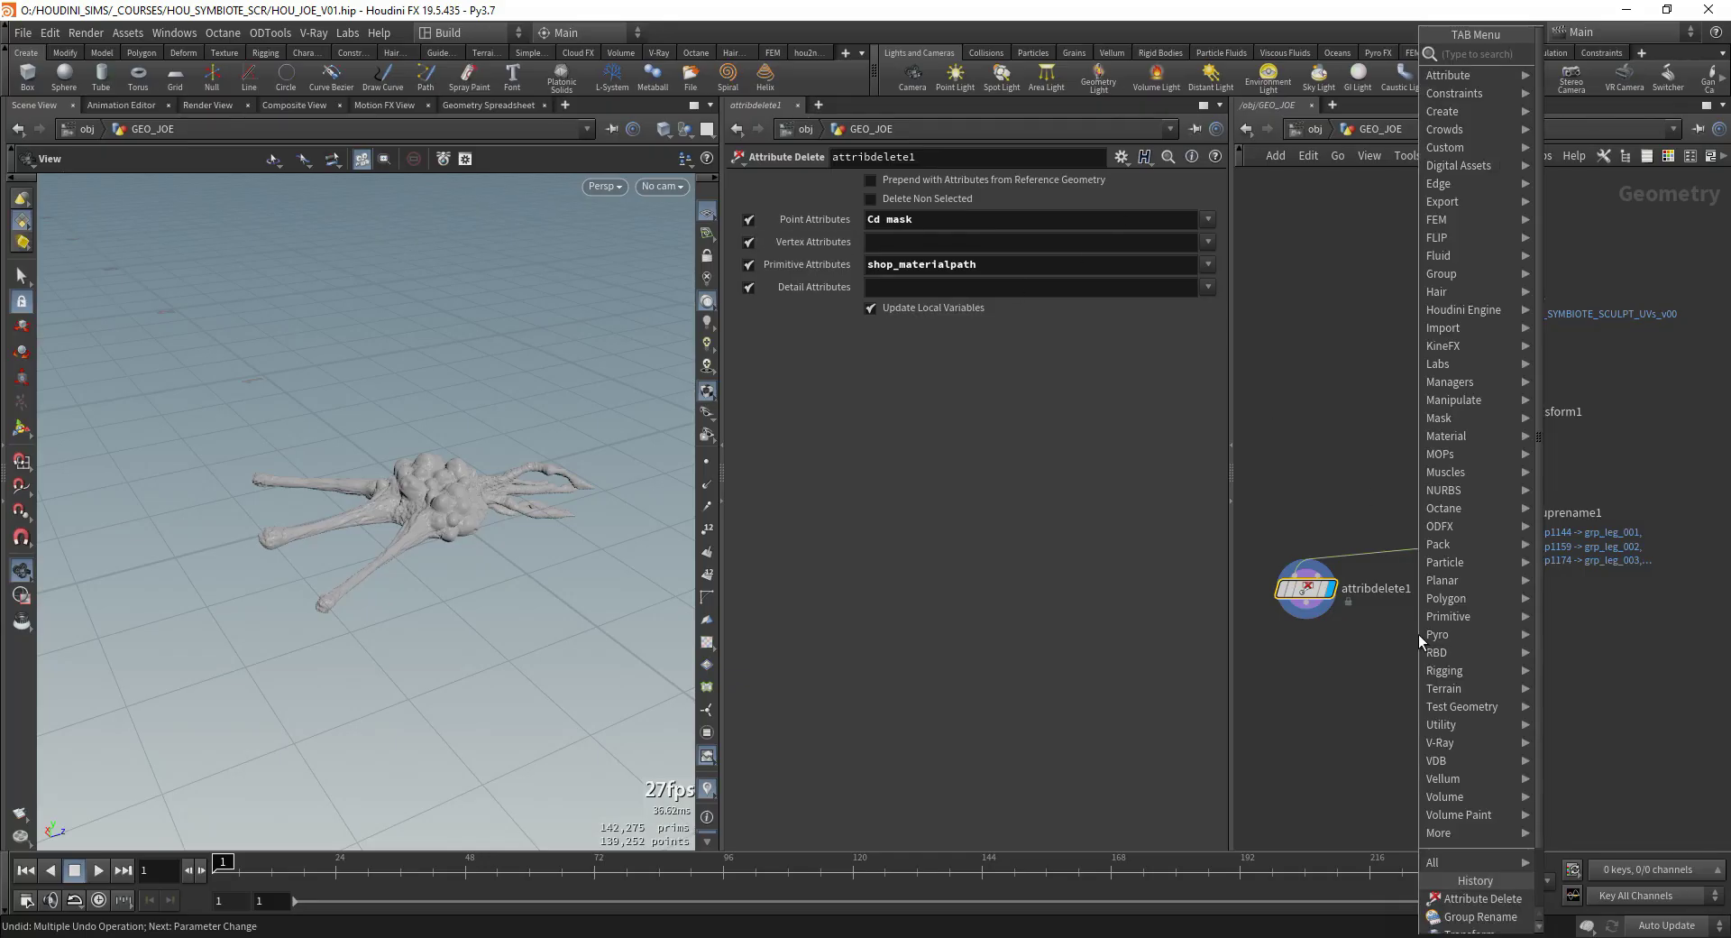
pyautogui.write('clean')
pyautogui.press('Return')
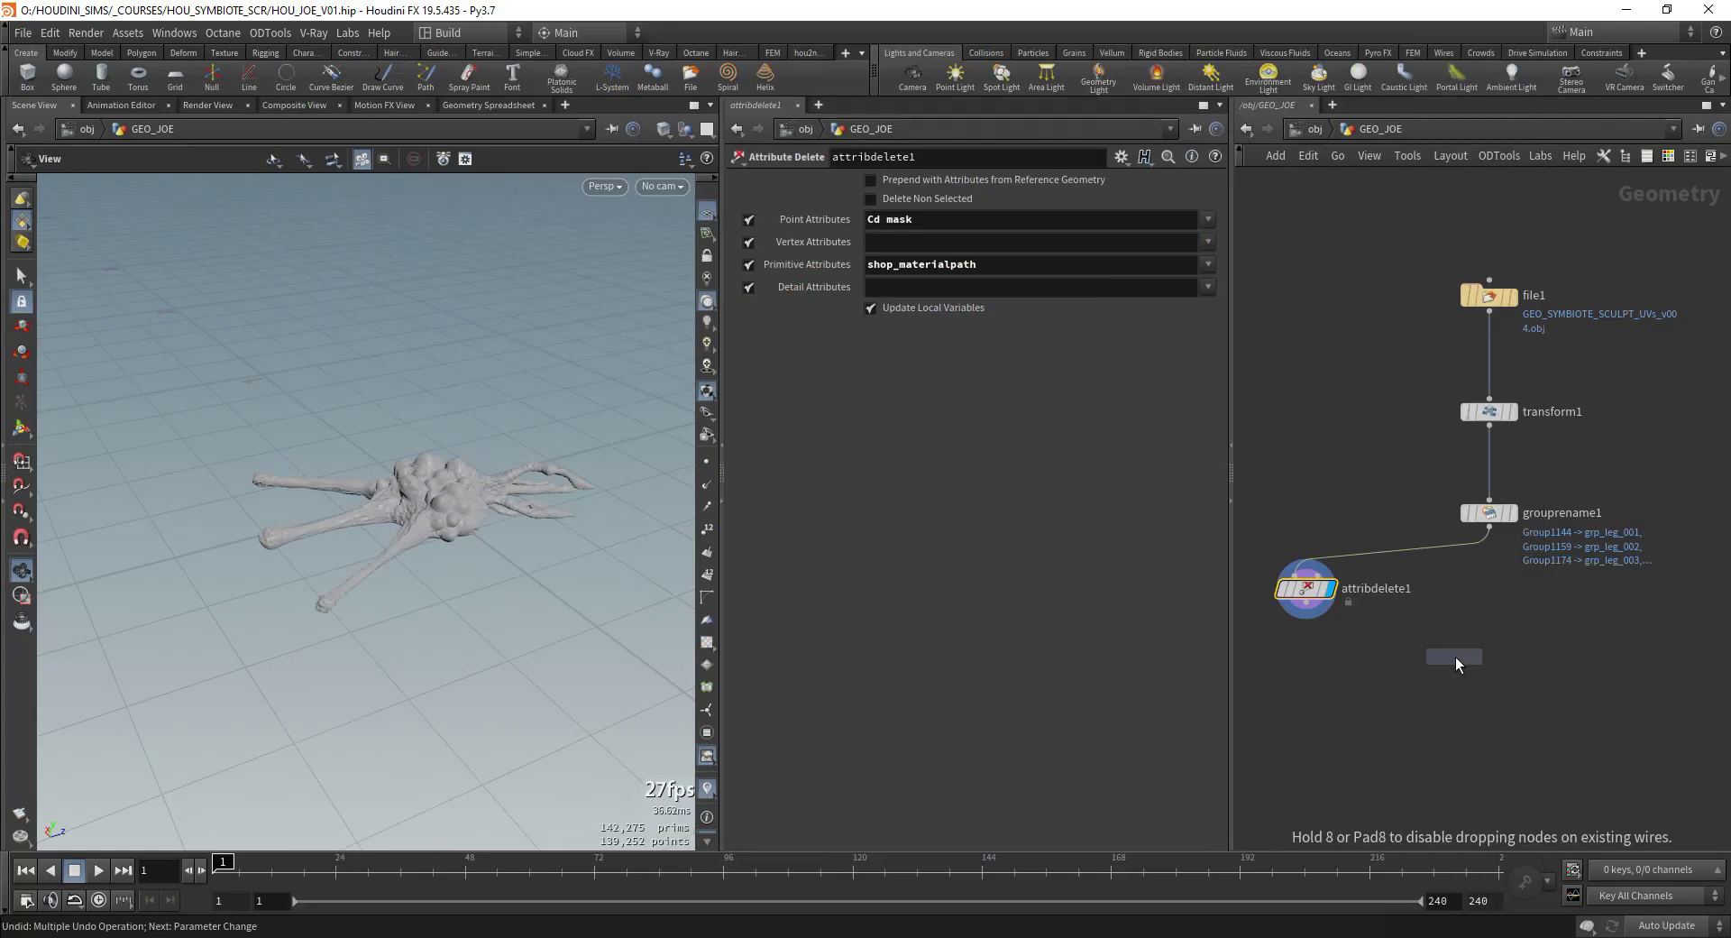
pyautogui.click(1458, 651)
pyautogui.click(1487, 643)
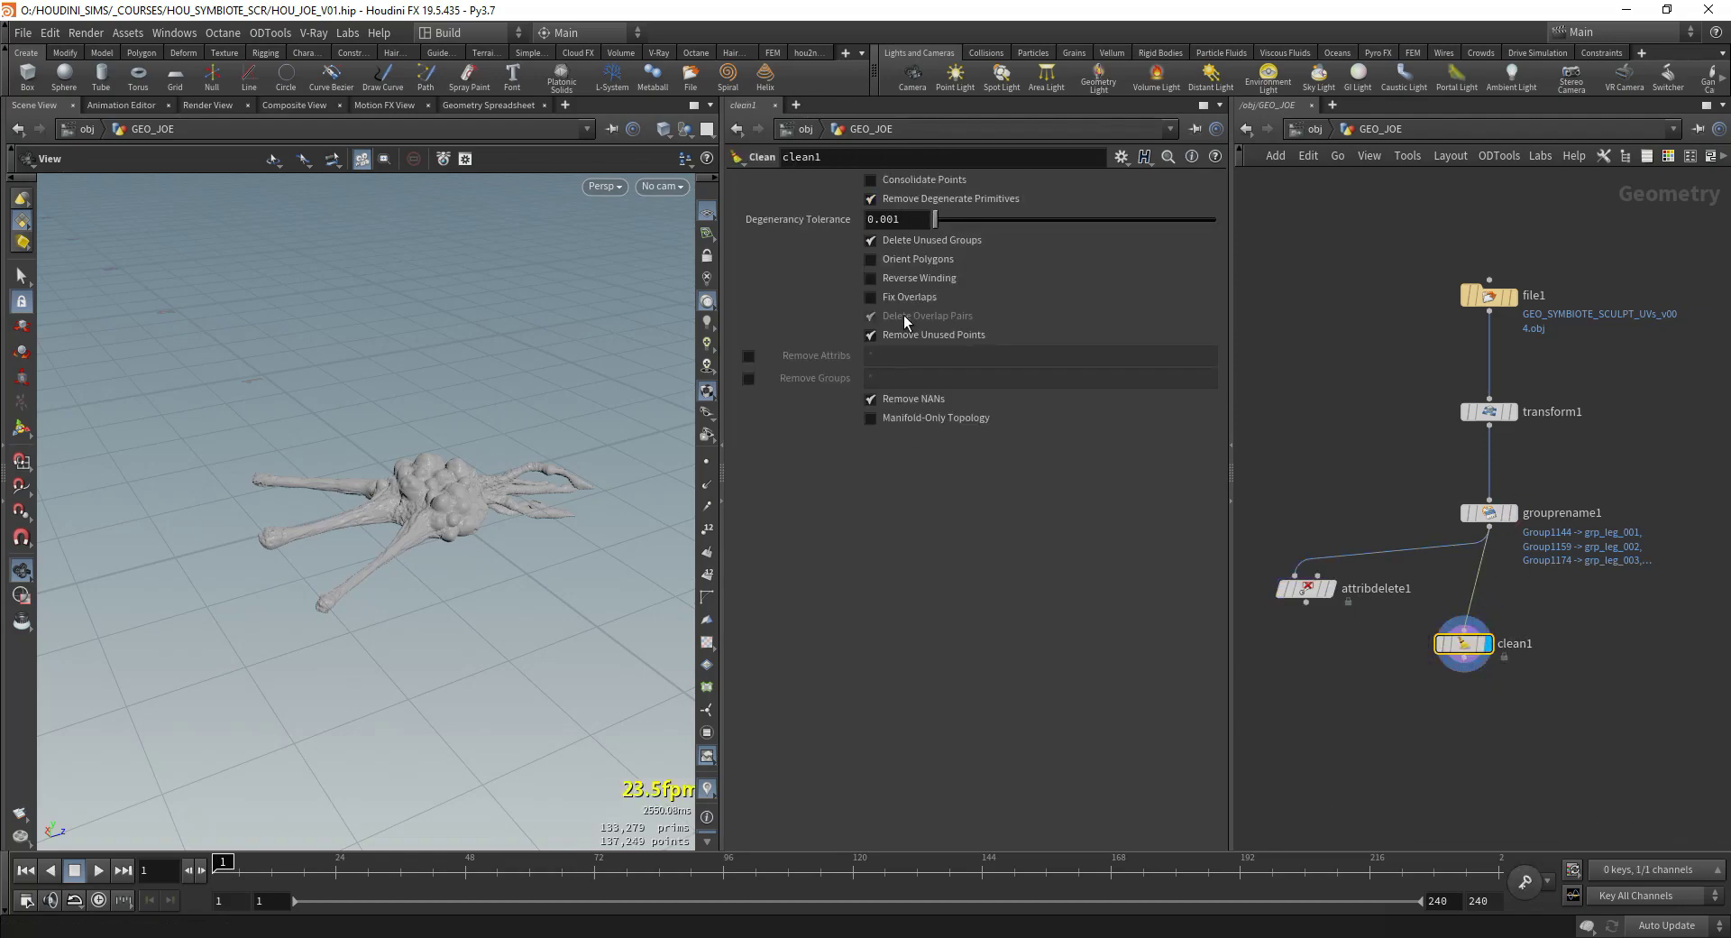
# Step: Turn off Remove Unused Points and Remove Degenerate Primitives on the Clean node
pyautogui.click(871, 335)
pyautogui.click(872, 198)
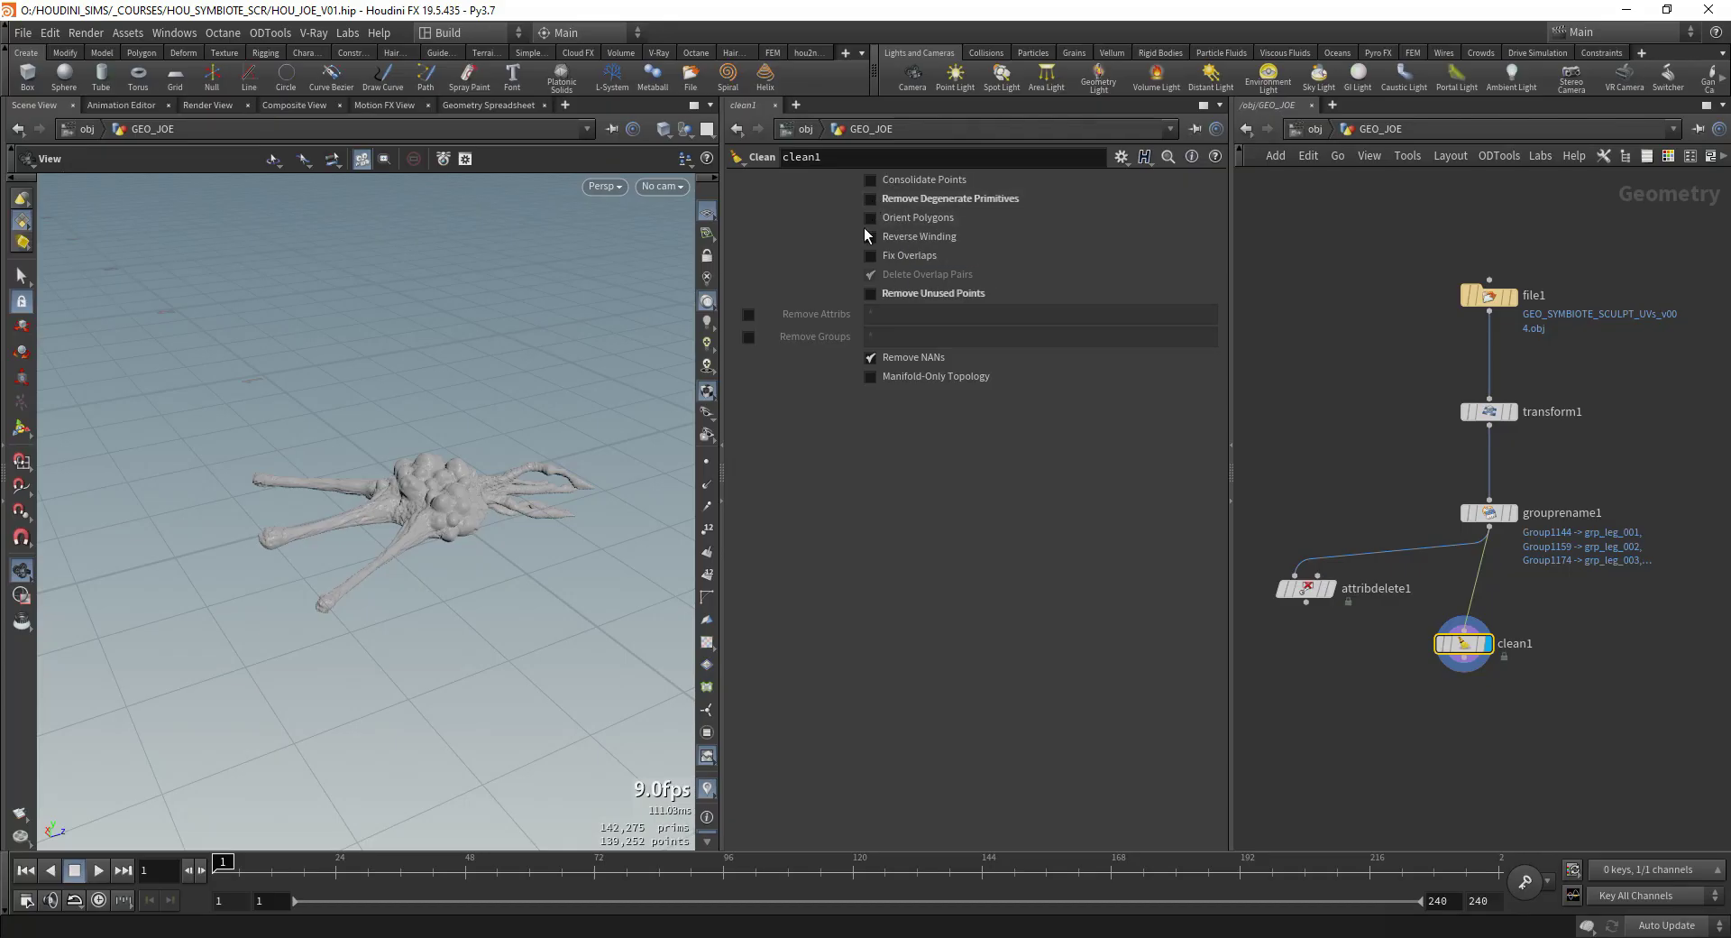
pyautogui.moveTo(457, 506); pyautogui.dragTo(603, 321, button='right')
pyautogui.moveTo(604, 321); pyautogui.dragTo(577, 388)
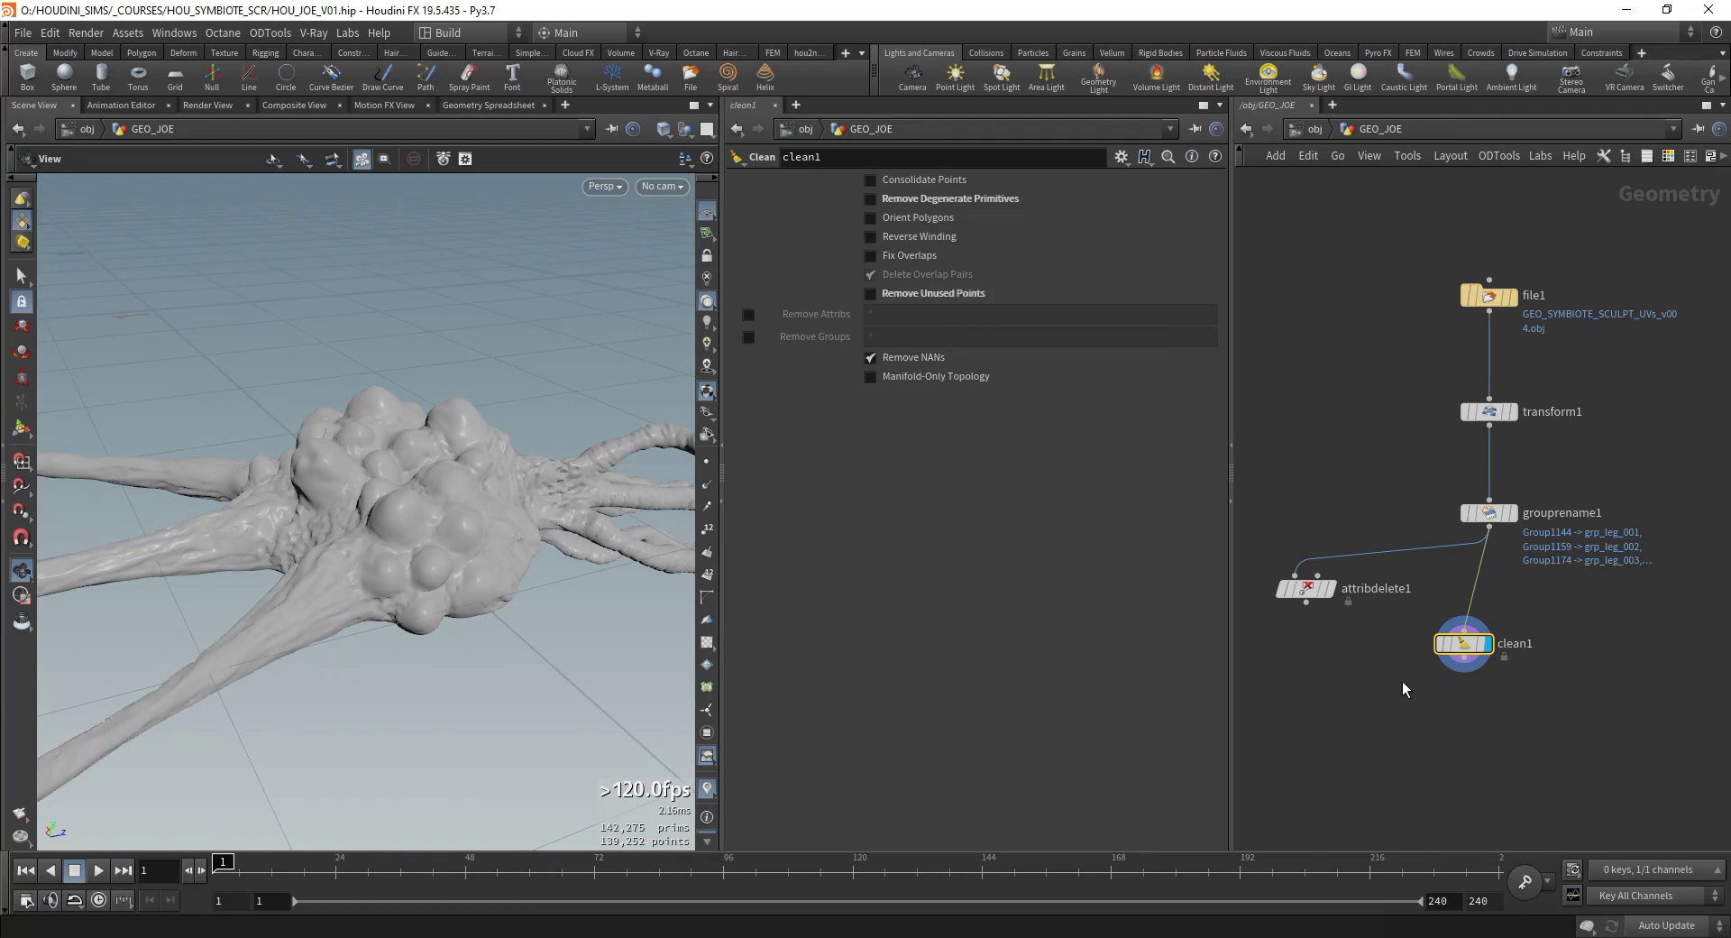
# Step: Enable Remove Attribs and Remove Groups with the * pattern on the Clean node, and read its info
pyautogui.click(749, 314)
pyautogui.click(748, 336)
pyautogui.click(943, 314)
pyautogui.click(944, 336)
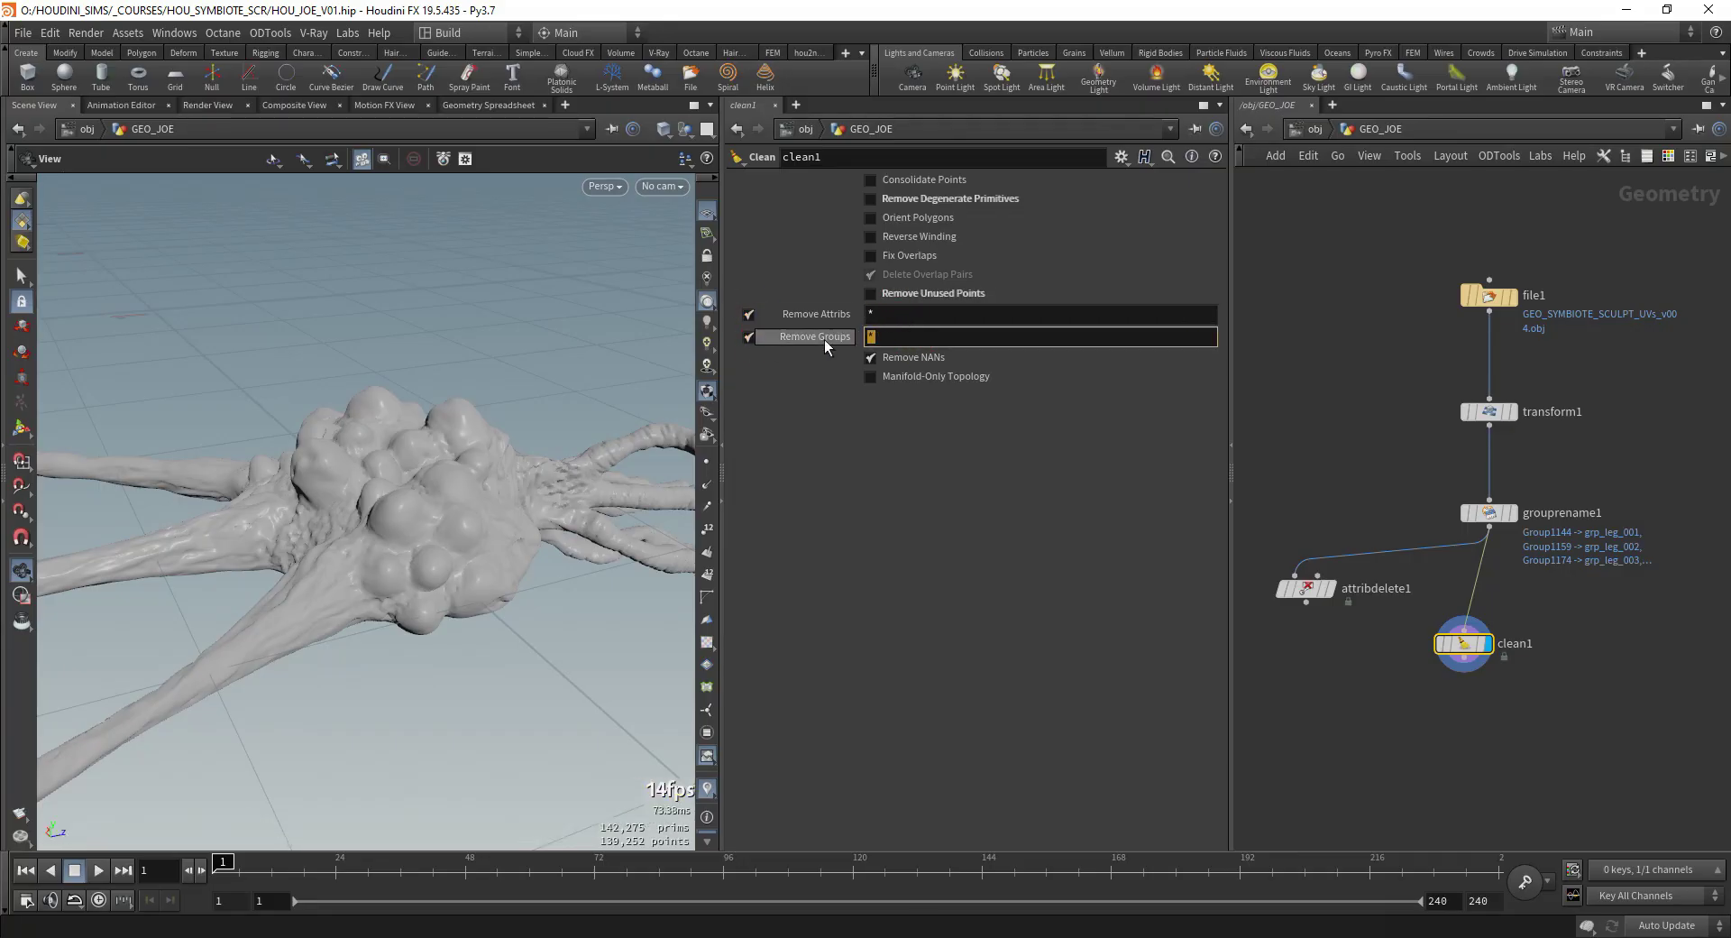
pyautogui.middleClick(1459, 639)
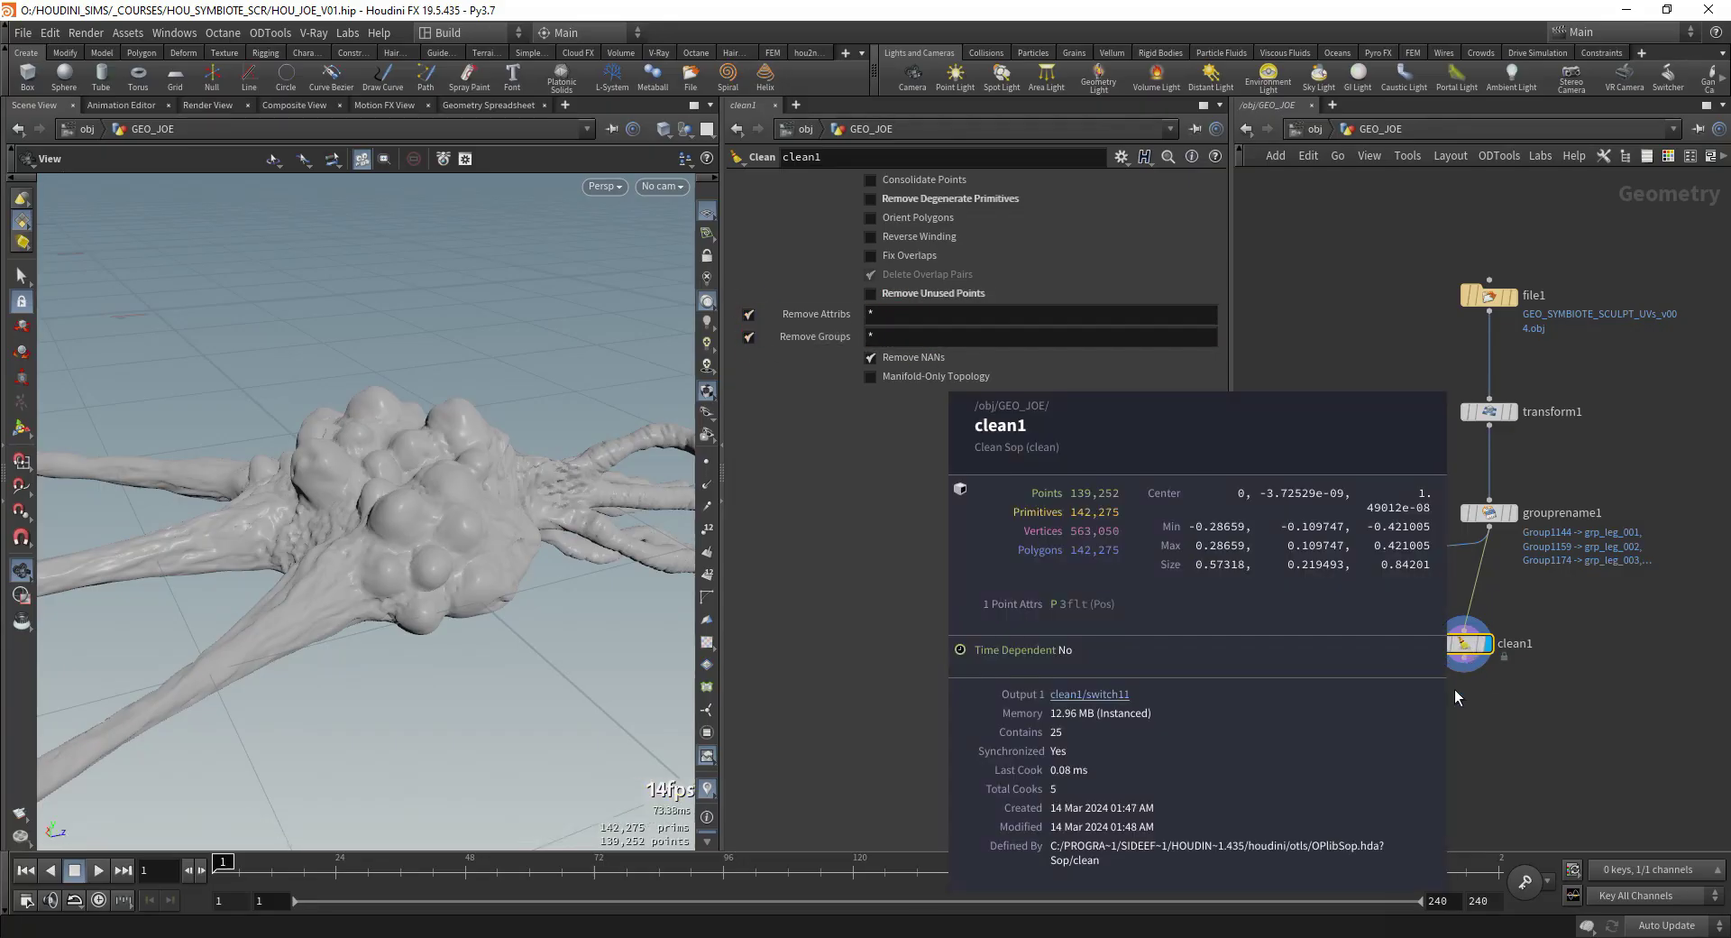
pyautogui.middleClick(1465, 631)
pyautogui.moveTo(1448, 643); pyautogui.dragTo(1448, 643, button='middle')
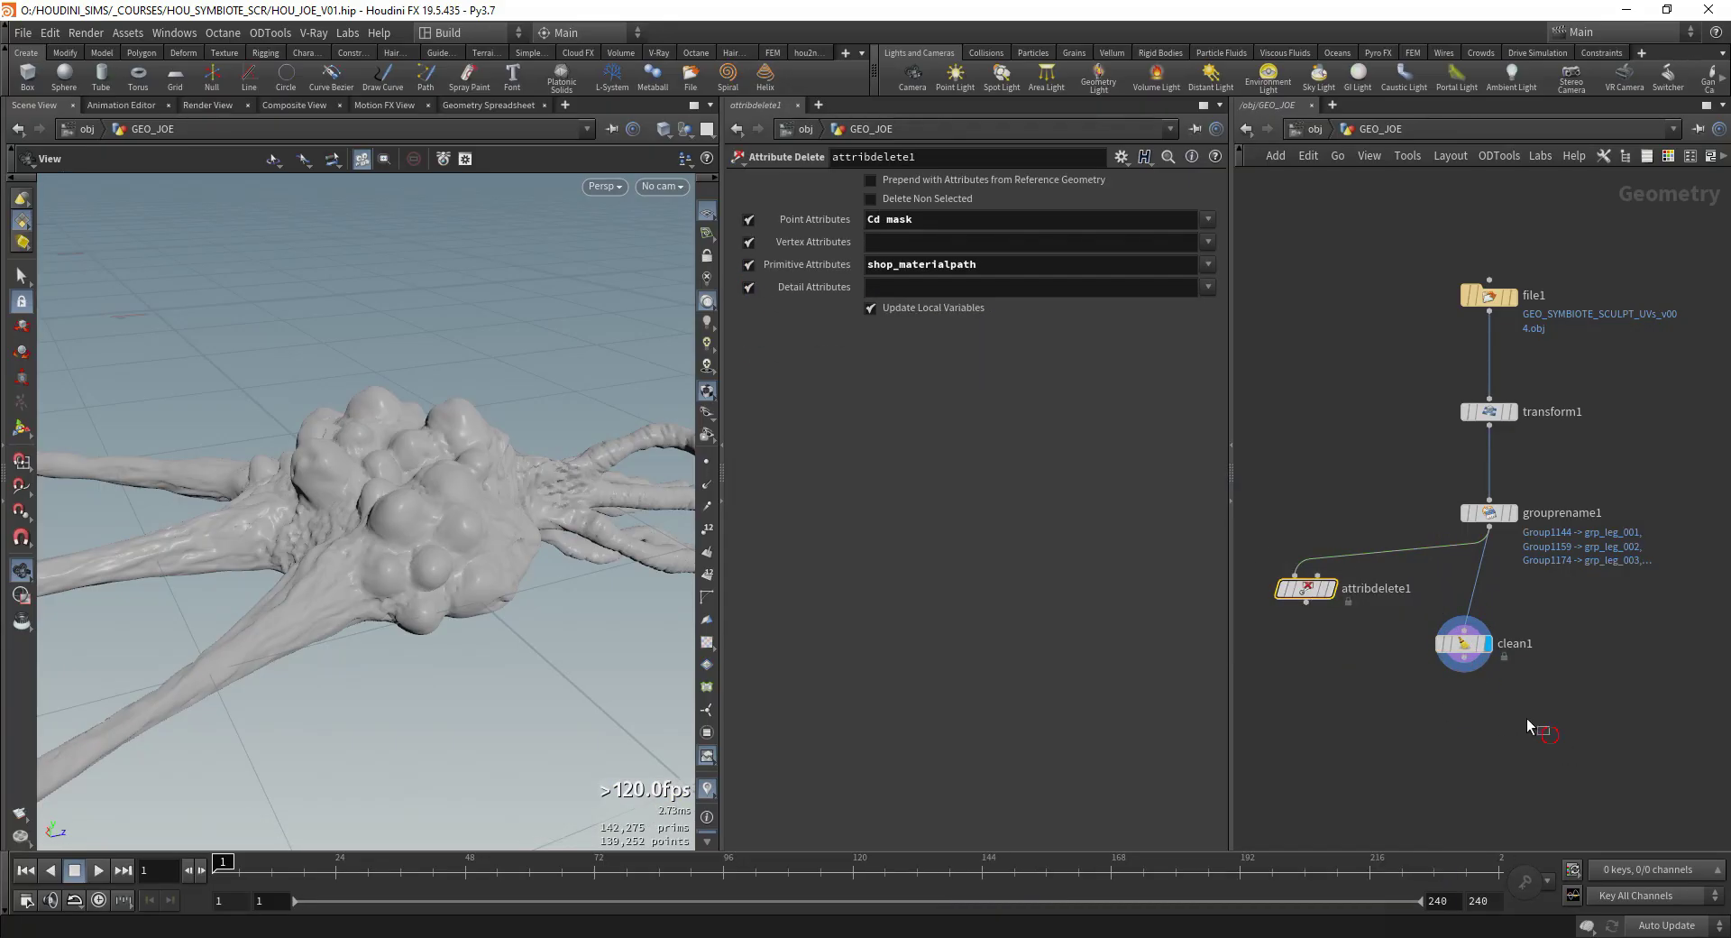
# Step: Delete the Clean node and place the Attribute Delete node directly below Group Rename
pyautogui.press('Delete')
pyautogui.moveTo(1308, 588); pyautogui.dragTo(1513, 604)
# Step: Add a Normal node below Attribute Delete, display its result, and tidy the positions of both nodes
pyautogui.press('Tab')
pyautogui.write('normal')
pyautogui.press('Return')
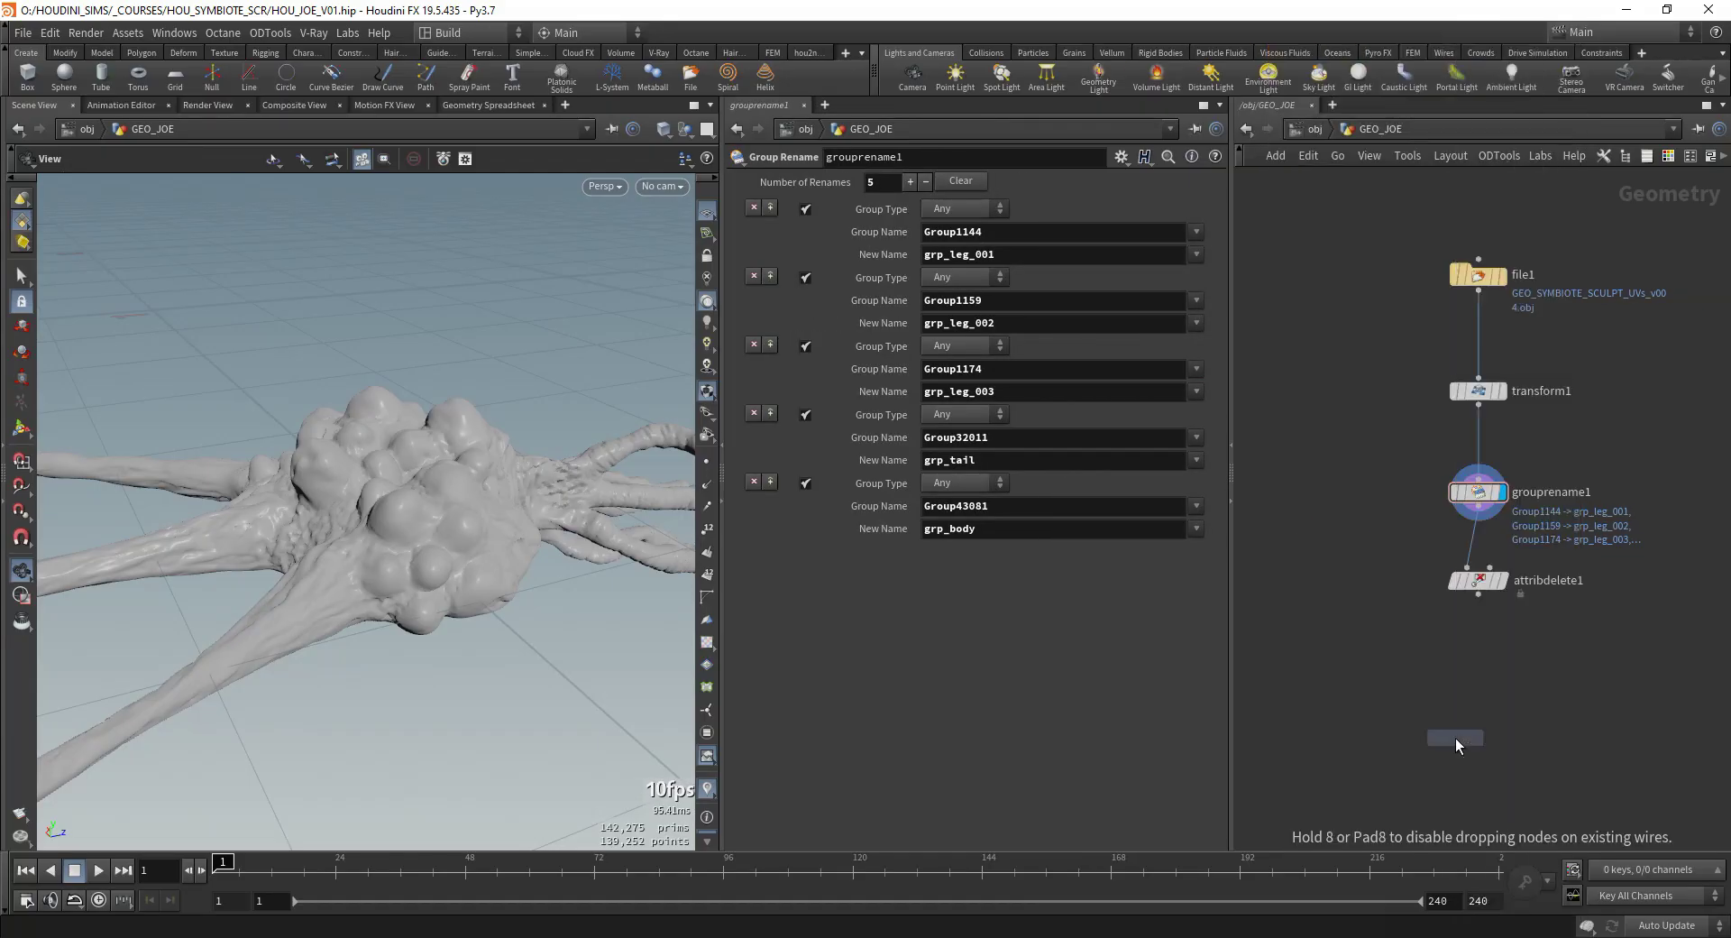
pyautogui.click(1477, 667)
pyautogui.click(1500, 668)
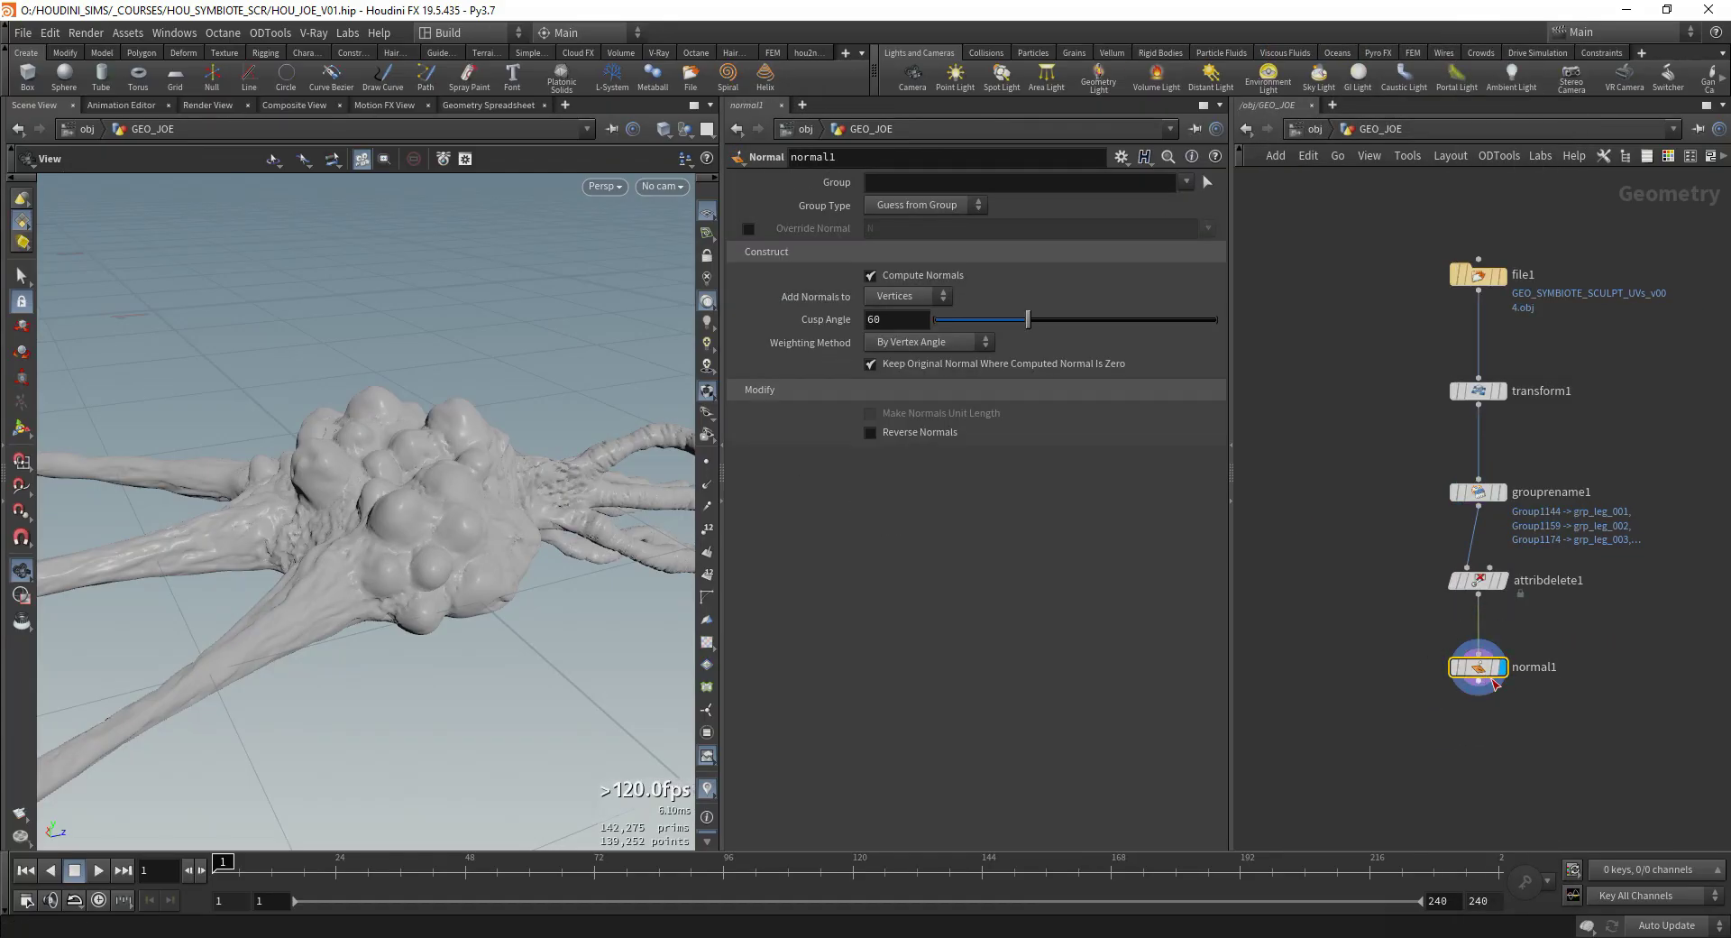
pyautogui.press('h')
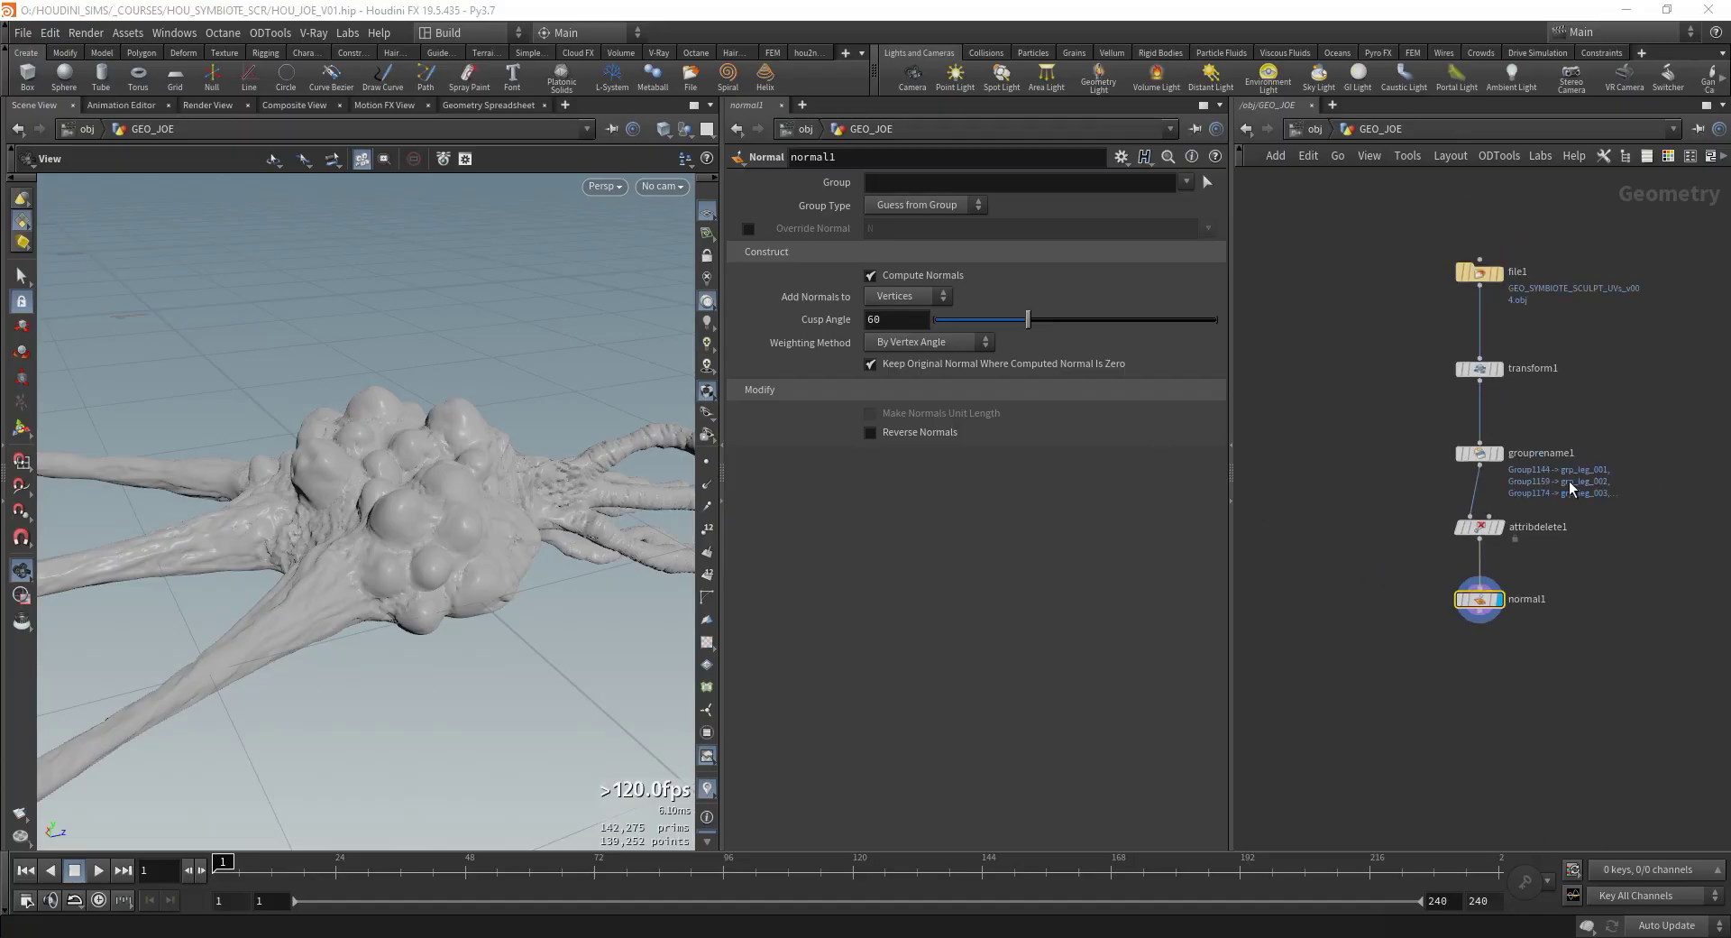
pyautogui.moveTo(1534, 680); pyautogui.dragTo(1481, 516)
pyautogui.click(1638, 568)
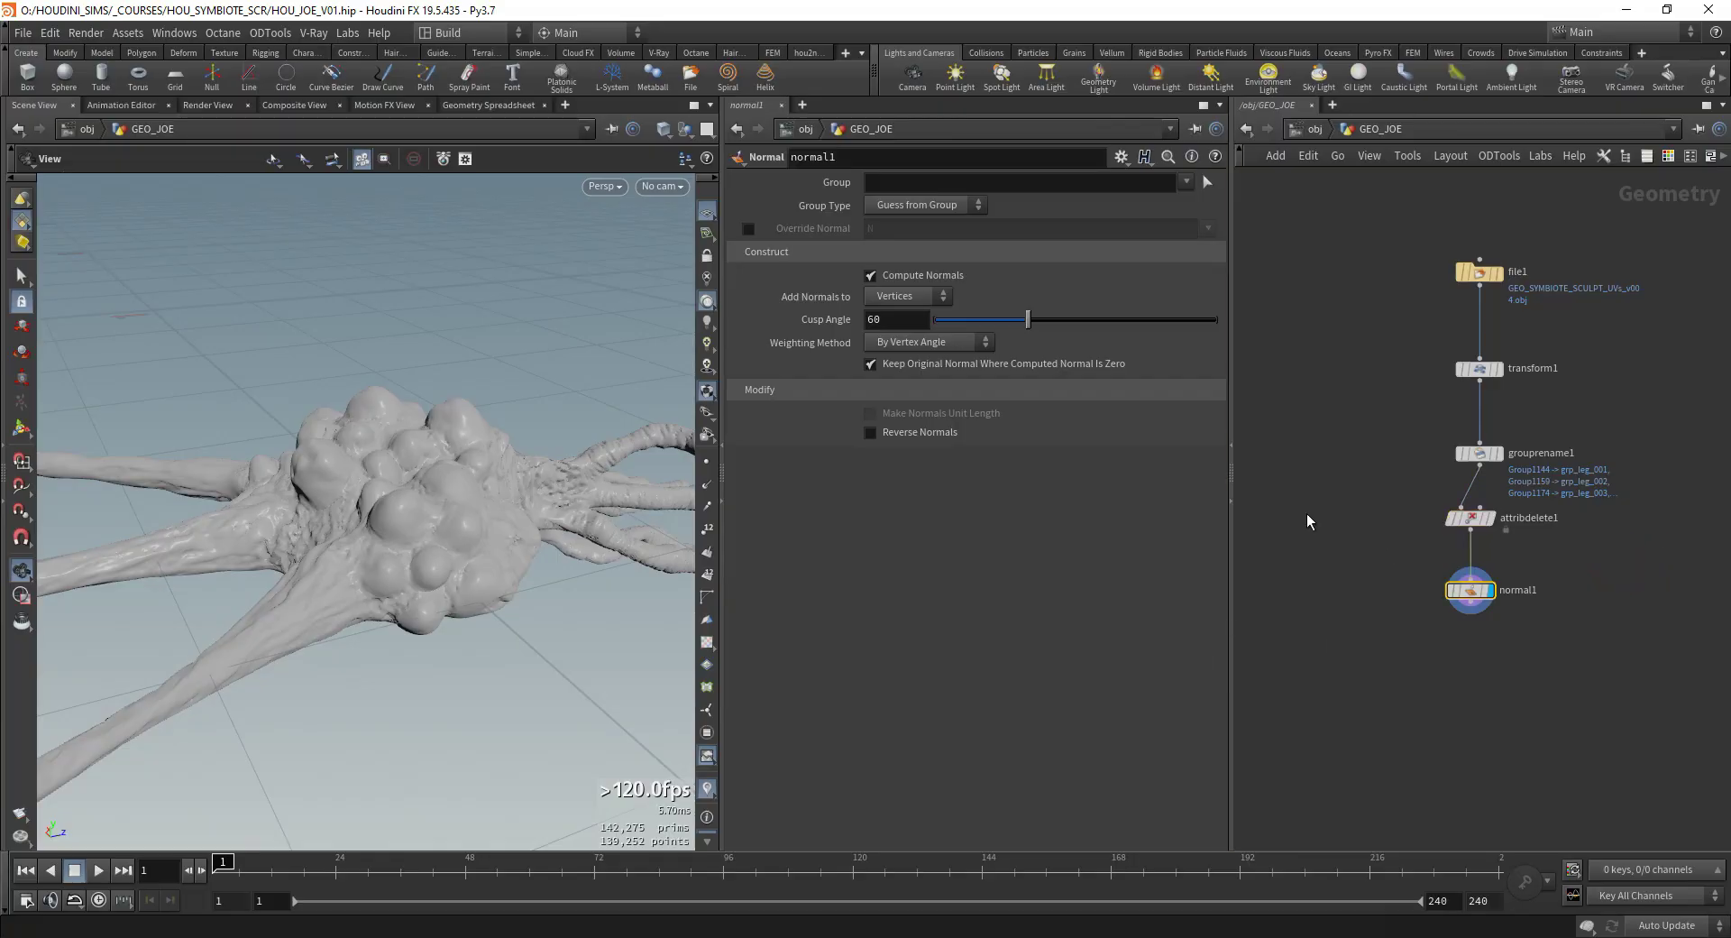
# Step: Set the Normal node to add normals to Points and inspect the smoothed surface
pyautogui.click(891, 295)
pyautogui.click(889, 313)
pyautogui.moveTo(525, 584); pyautogui.dragTo(532, 650)
pyautogui.moveTo(600, 353); pyautogui.dragTo(662, 290, button='right')
pyautogui.moveTo(1470, 591); pyautogui.dragTo(1077, 549, button='middle')
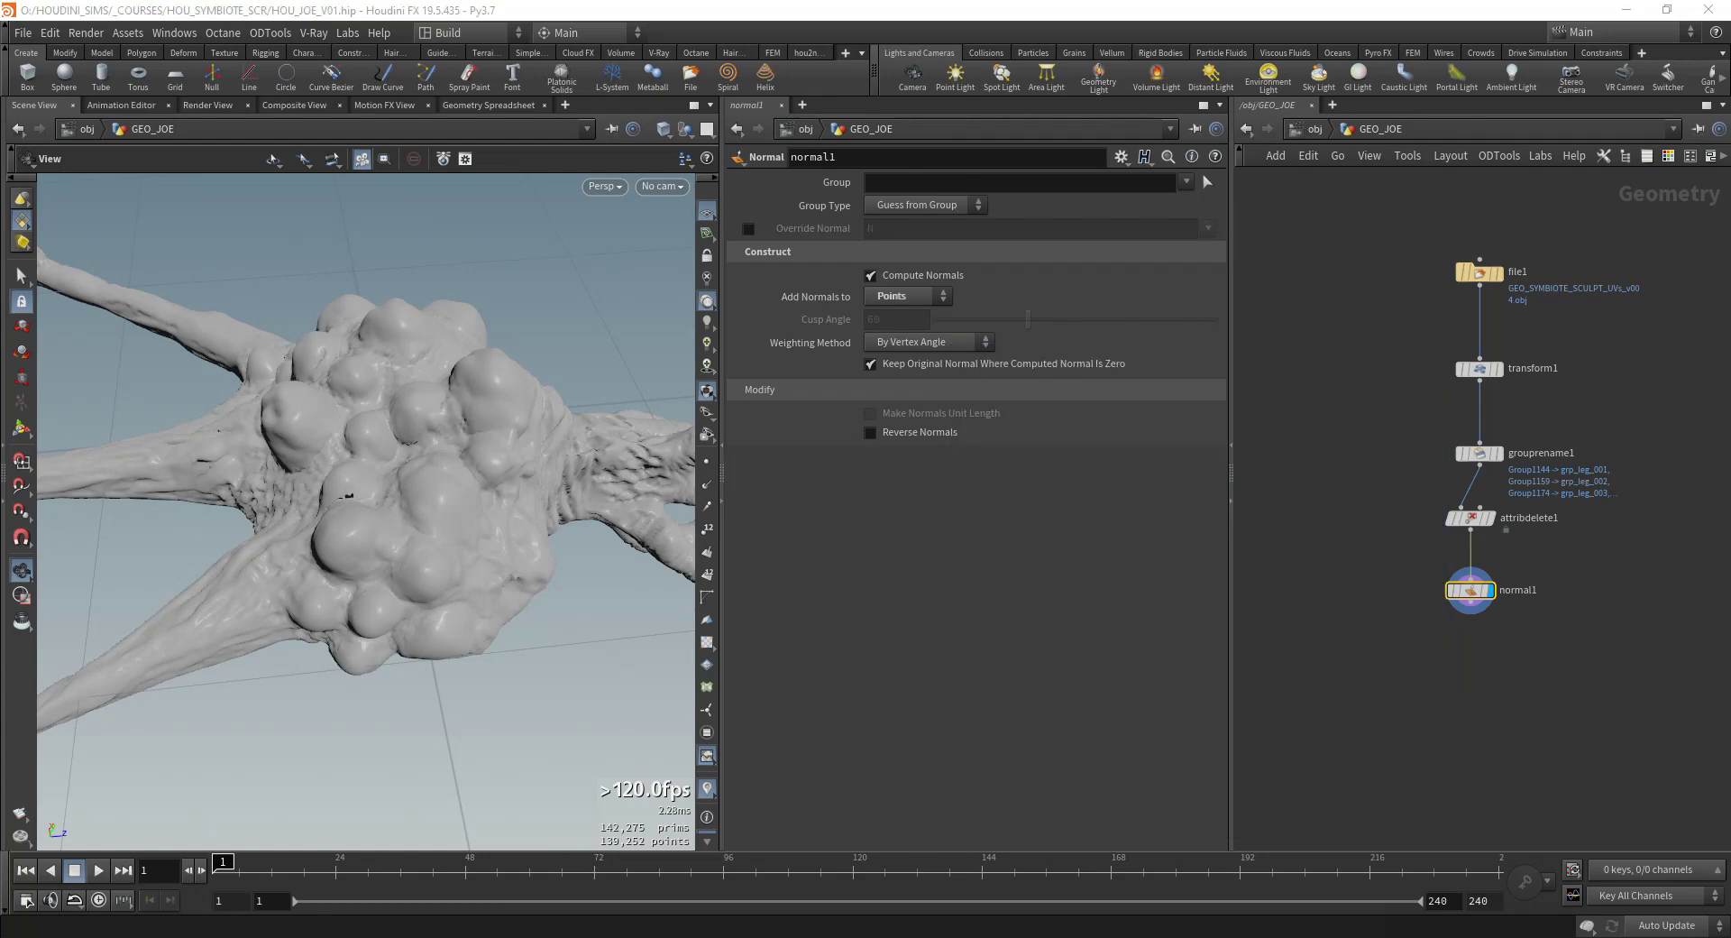
# Step: Add a Null after the Normal node, name it OUT_MESH_CLEAN_QUADS, display it and check its info
pyautogui.press('Tab')
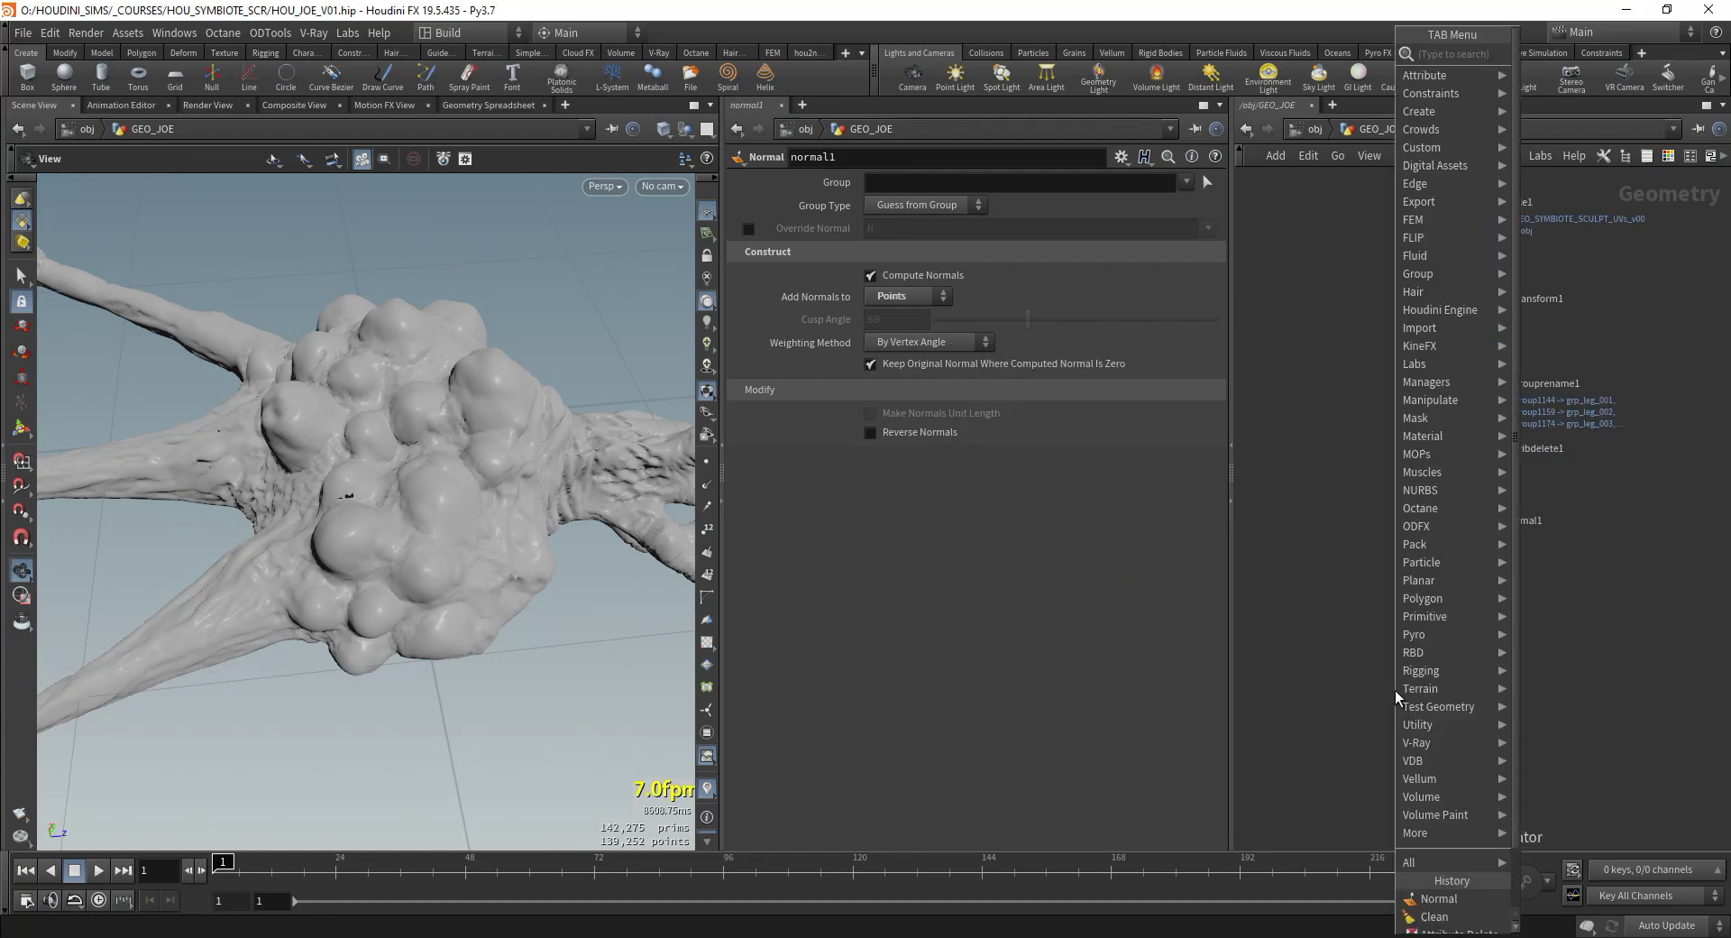
pyautogui.write('null')
pyautogui.press('Return')
pyautogui.click(1333, 606)
pyautogui.press('F2')
pyautogui.write('OUT_MESH_CLEAN_QUADS')
pyautogui.press('Return')
pyautogui.click(1346, 599)
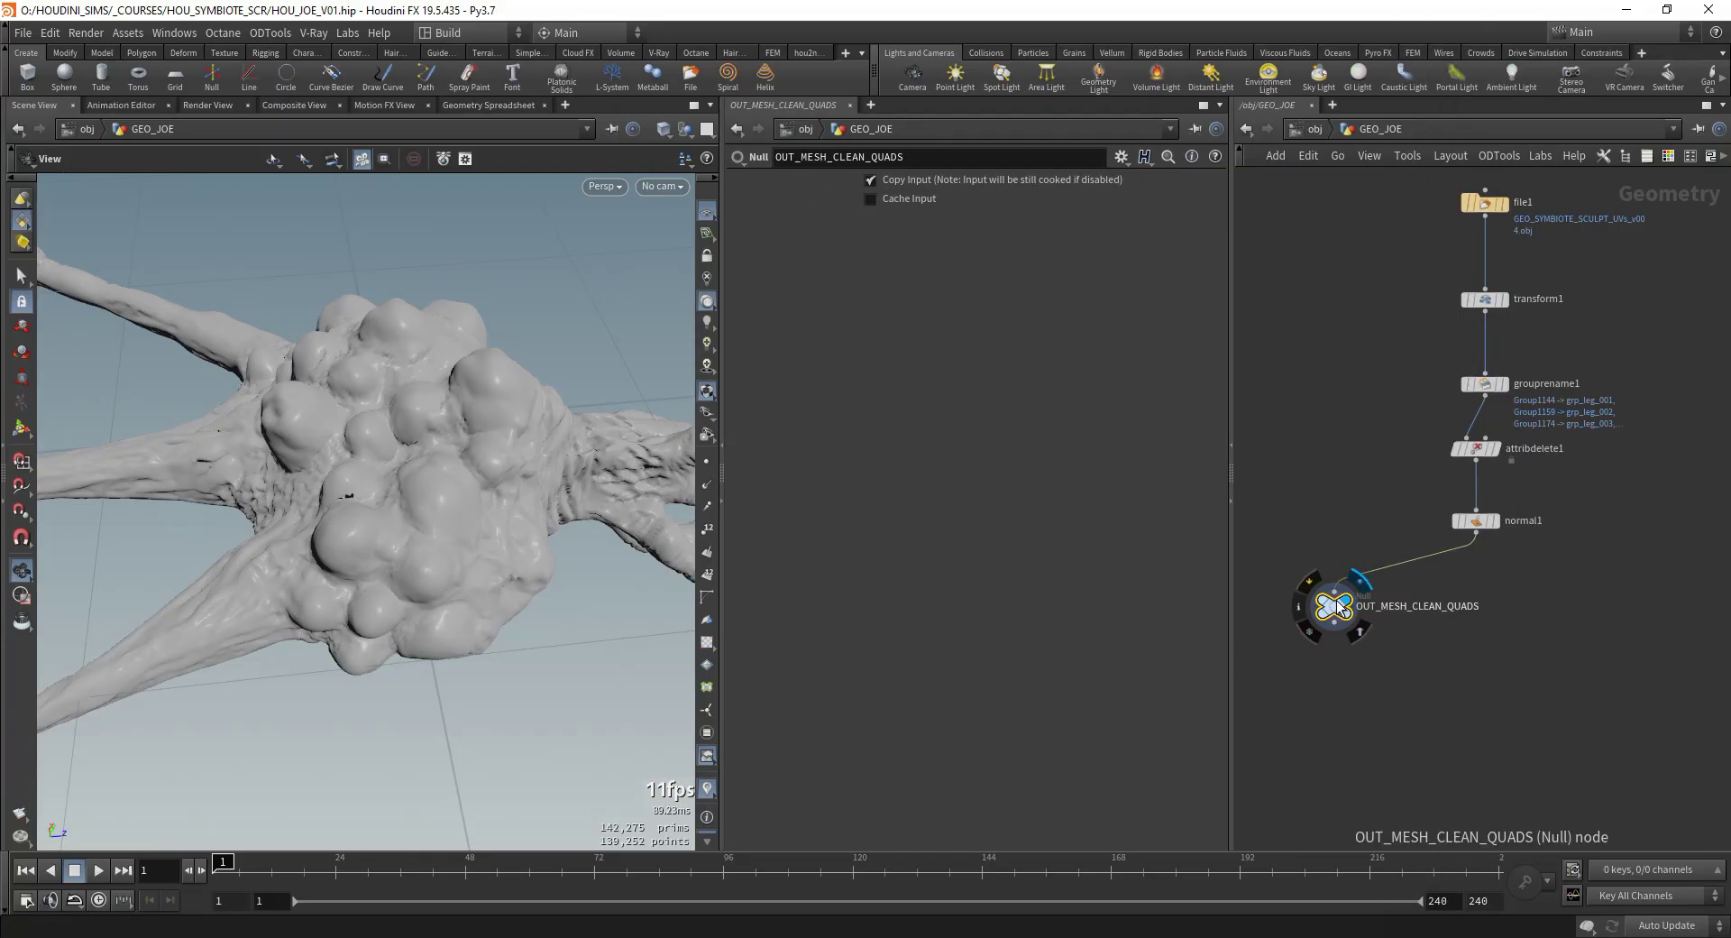
pyautogui.moveTo(1334, 604); pyautogui.dragTo(1189, 524, button='middle')
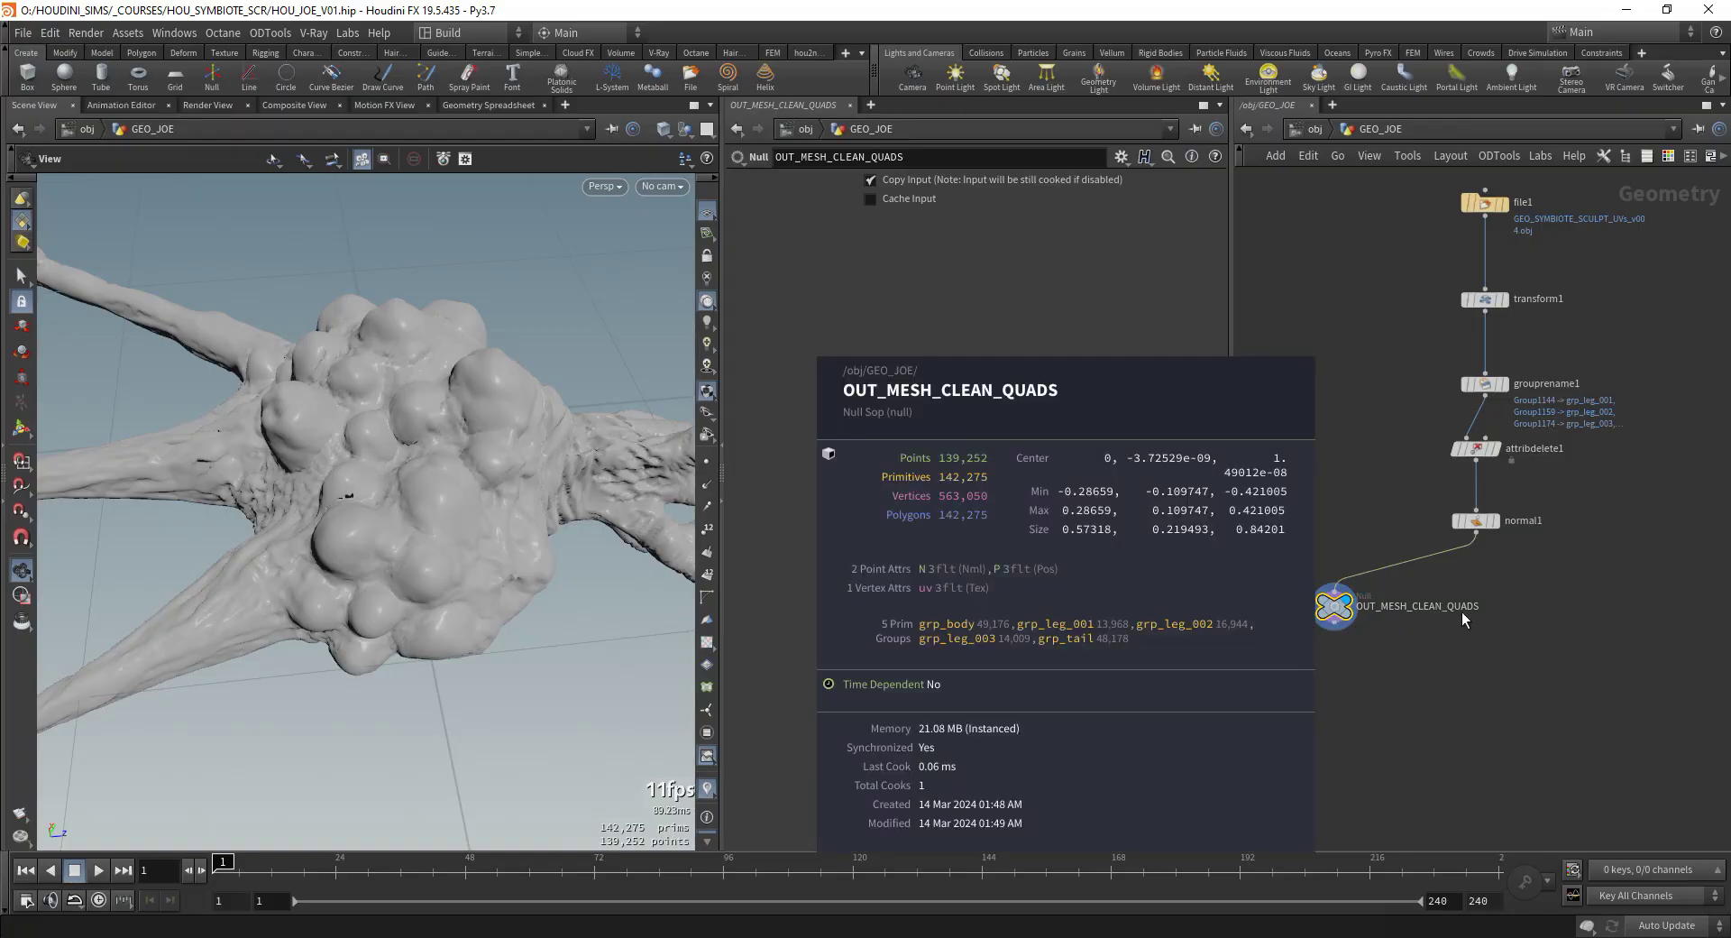
# Step: Switch the viewport to show the mesh wireframe over the shaded model
pyautogui.click(684, 129)
pyautogui.click(715, 351)
pyautogui.keyDown('alt'); pyautogui.moveTo(361, 512); pyautogui.dragTo(649, 371); pyautogui.keyUp('alt')
pyautogui.moveTo(649, 371); pyautogui.dragTo(544, 473, button='right')
pyautogui.moveTo(544, 473); pyautogui.dragTo(388, 528)
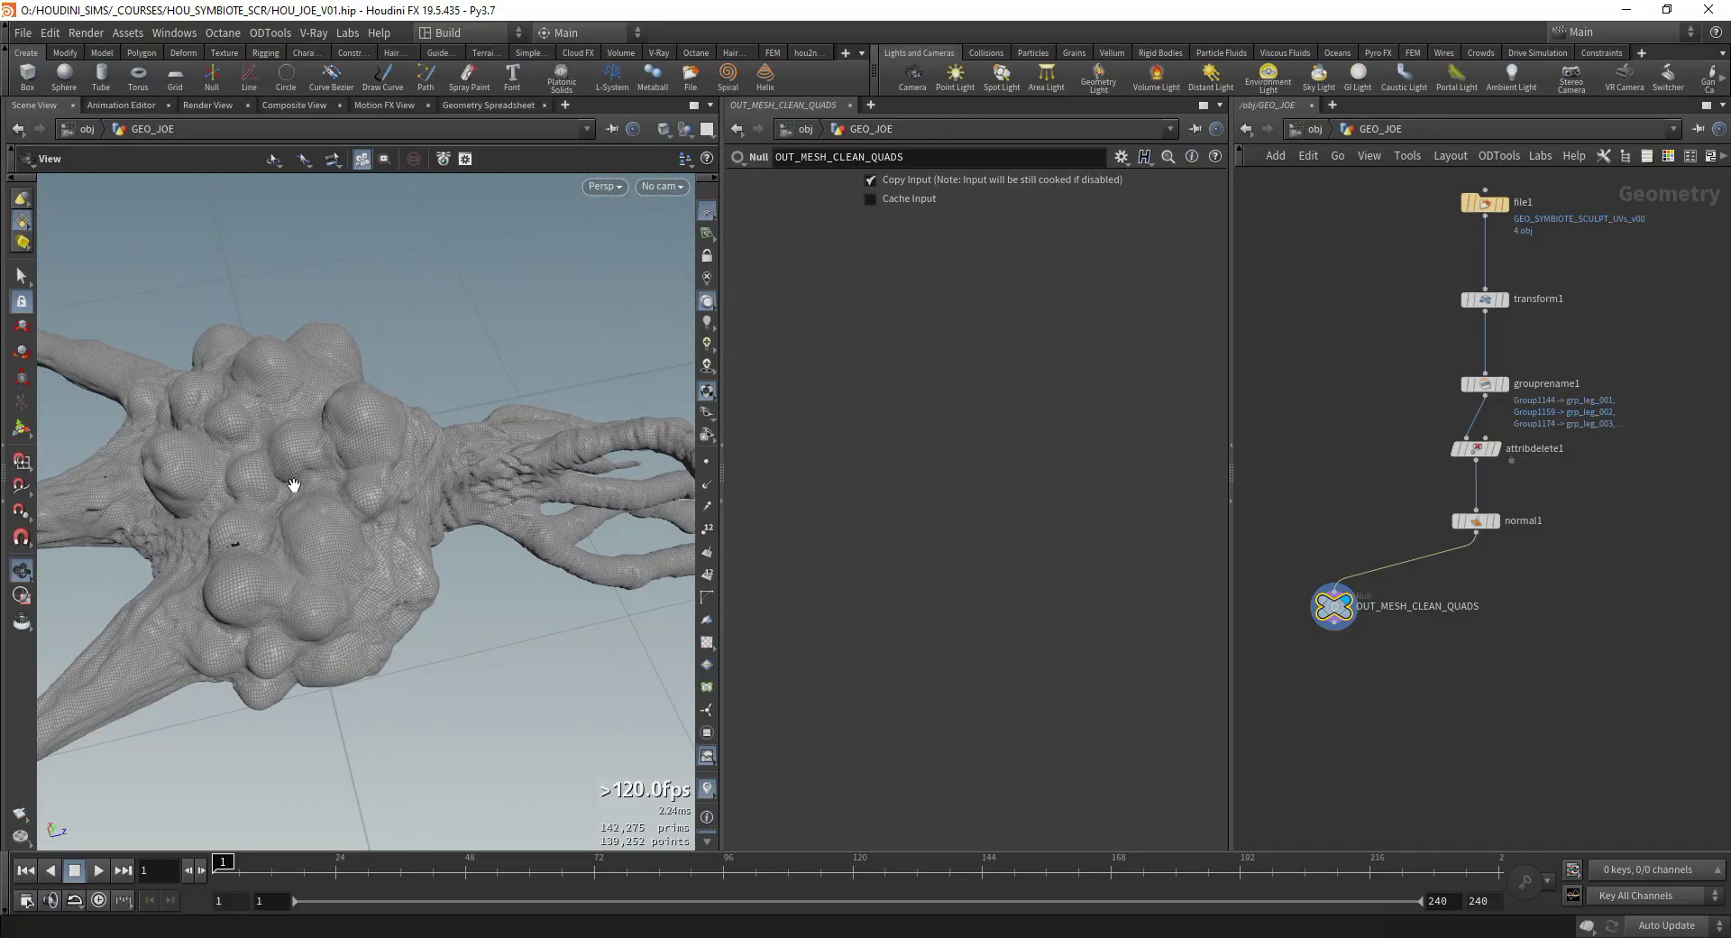
# Step: Examine the mesh's quad topology on the body, legs and tail, up close and from several sides
pyautogui.moveTo(294, 485); pyautogui.dragTo(298, 472)
pyautogui.moveTo(298, 472); pyautogui.dragTo(344, 576, button='right')
pyautogui.moveTo(343, 576); pyautogui.dragTo(402, 530)
pyautogui.moveTo(402, 530); pyautogui.dragTo(474, 456, button='right')
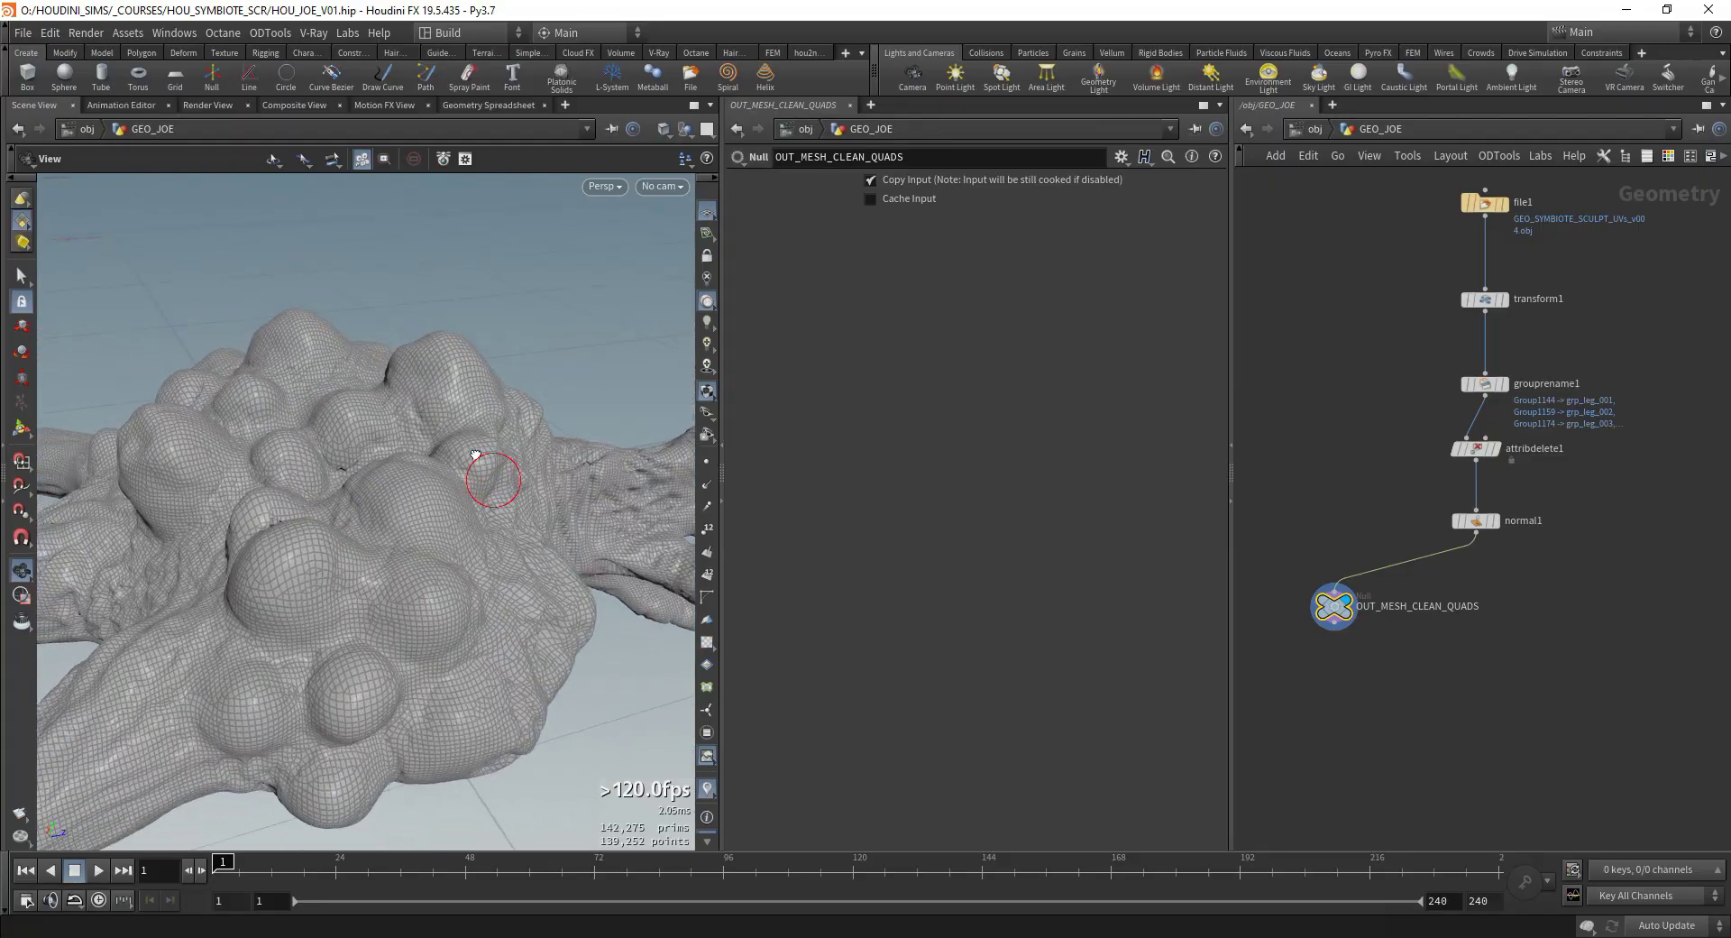
pyautogui.moveTo(475, 457); pyautogui.dragTo(419, 521)
pyautogui.moveTo(419, 521); pyautogui.dragTo(174, 688, button='right')
pyautogui.moveTo(375, 568)
pyautogui.mouseDown(button='right')
pyautogui.moveTo(278, 599)
pyautogui.moveTo(360, 550)
pyautogui.mouseUp(button='right')
pyautogui.moveTo(469, 539); pyautogui.dragTo(383, 557)
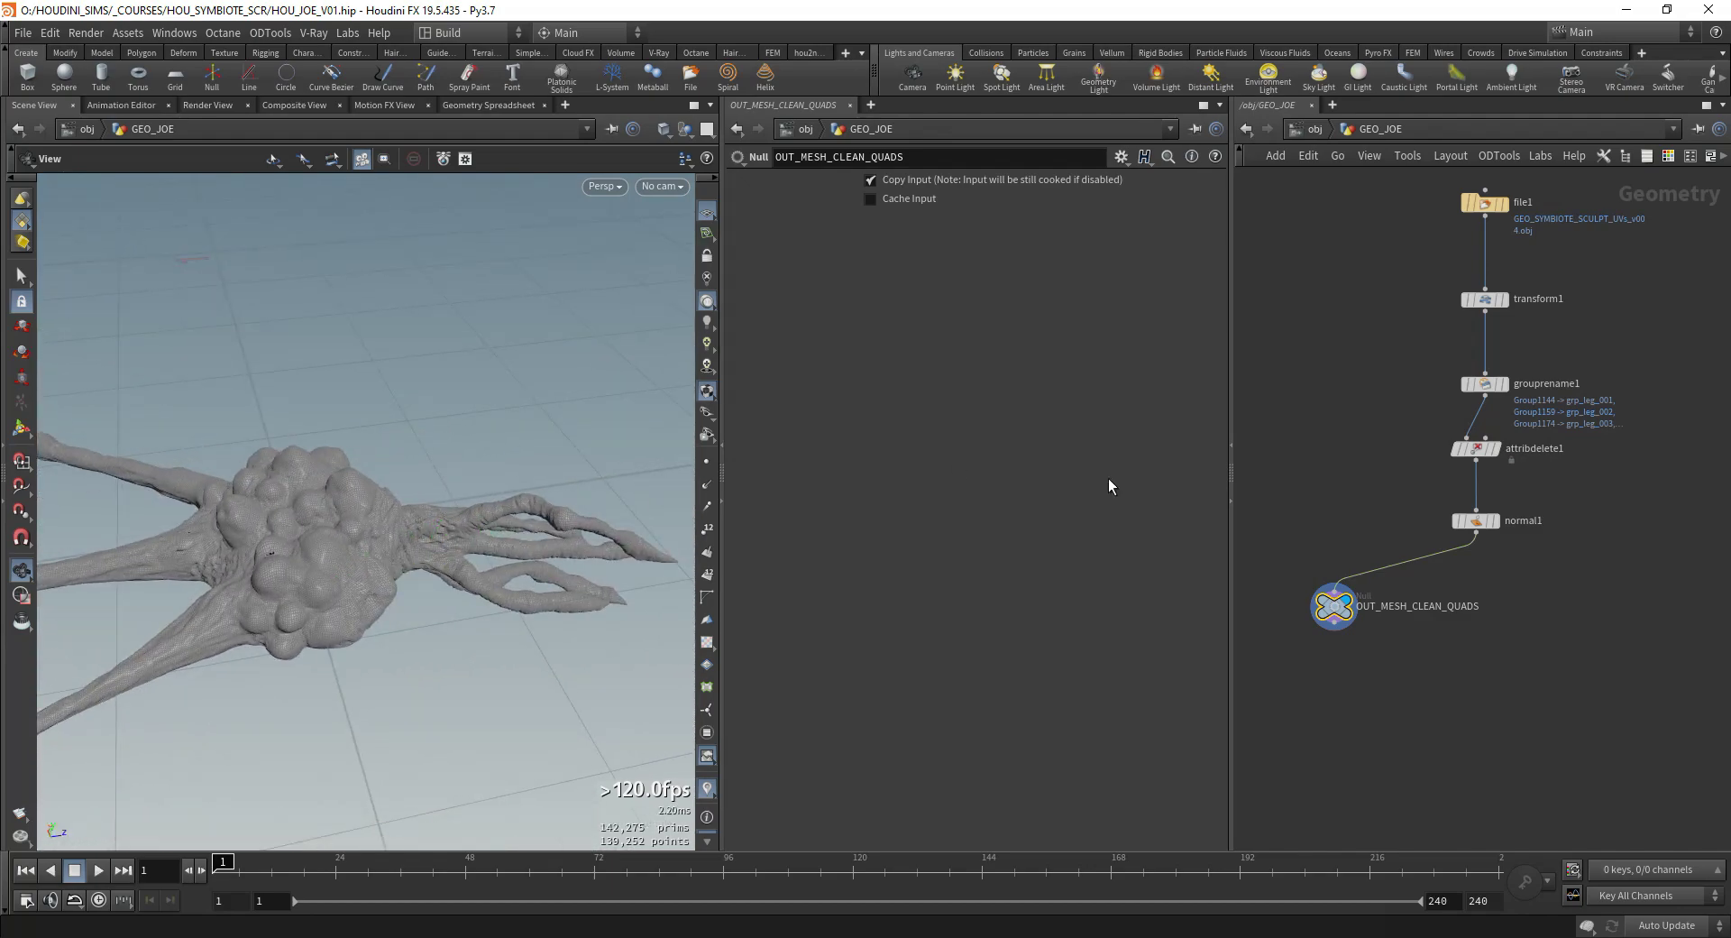
pyautogui.moveTo(1330, 612)
pyautogui.middleClick(1376, 657)
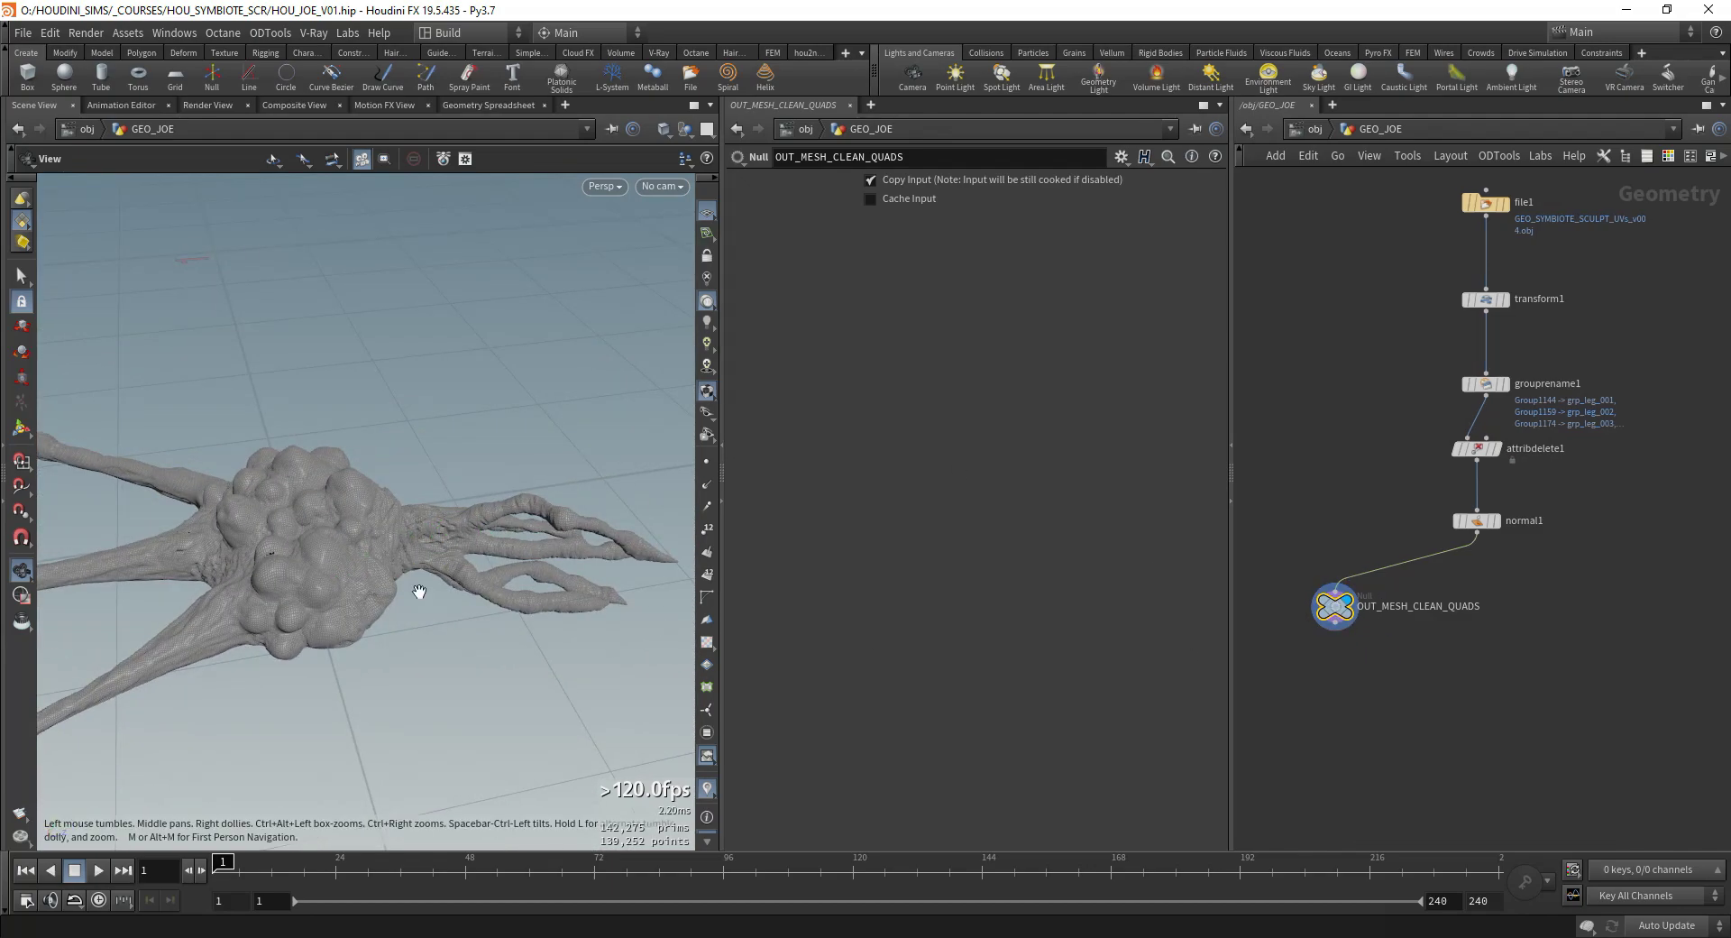
pyautogui.moveTo(355, 618); pyautogui.dragTo(587, 416, button='right')
pyautogui.moveTo(505, 433); pyautogui.dragTo(405, 579, button='middle')
pyautogui.moveTo(405, 579); pyautogui.dragTo(208, 592)
pyautogui.moveTo(375, 565); pyautogui.dragTo(216, 580, button='right')
pyautogui.moveTo(306, 588); pyautogui.dragTo(340, 571)
pyautogui.moveTo(340, 571); pyautogui.dragTo(398, 616, button='right')
pyautogui.moveTo(398, 616); pyautogui.dragTo(483, 572)
pyautogui.moveTo(484, 572); pyautogui.dragTo(333, 587, button='right')
pyautogui.moveTo(332, 587); pyautogui.dragTo(373, 606, button='middle')
pyautogui.moveTo(373, 606); pyautogui.dragTo(314, 553)
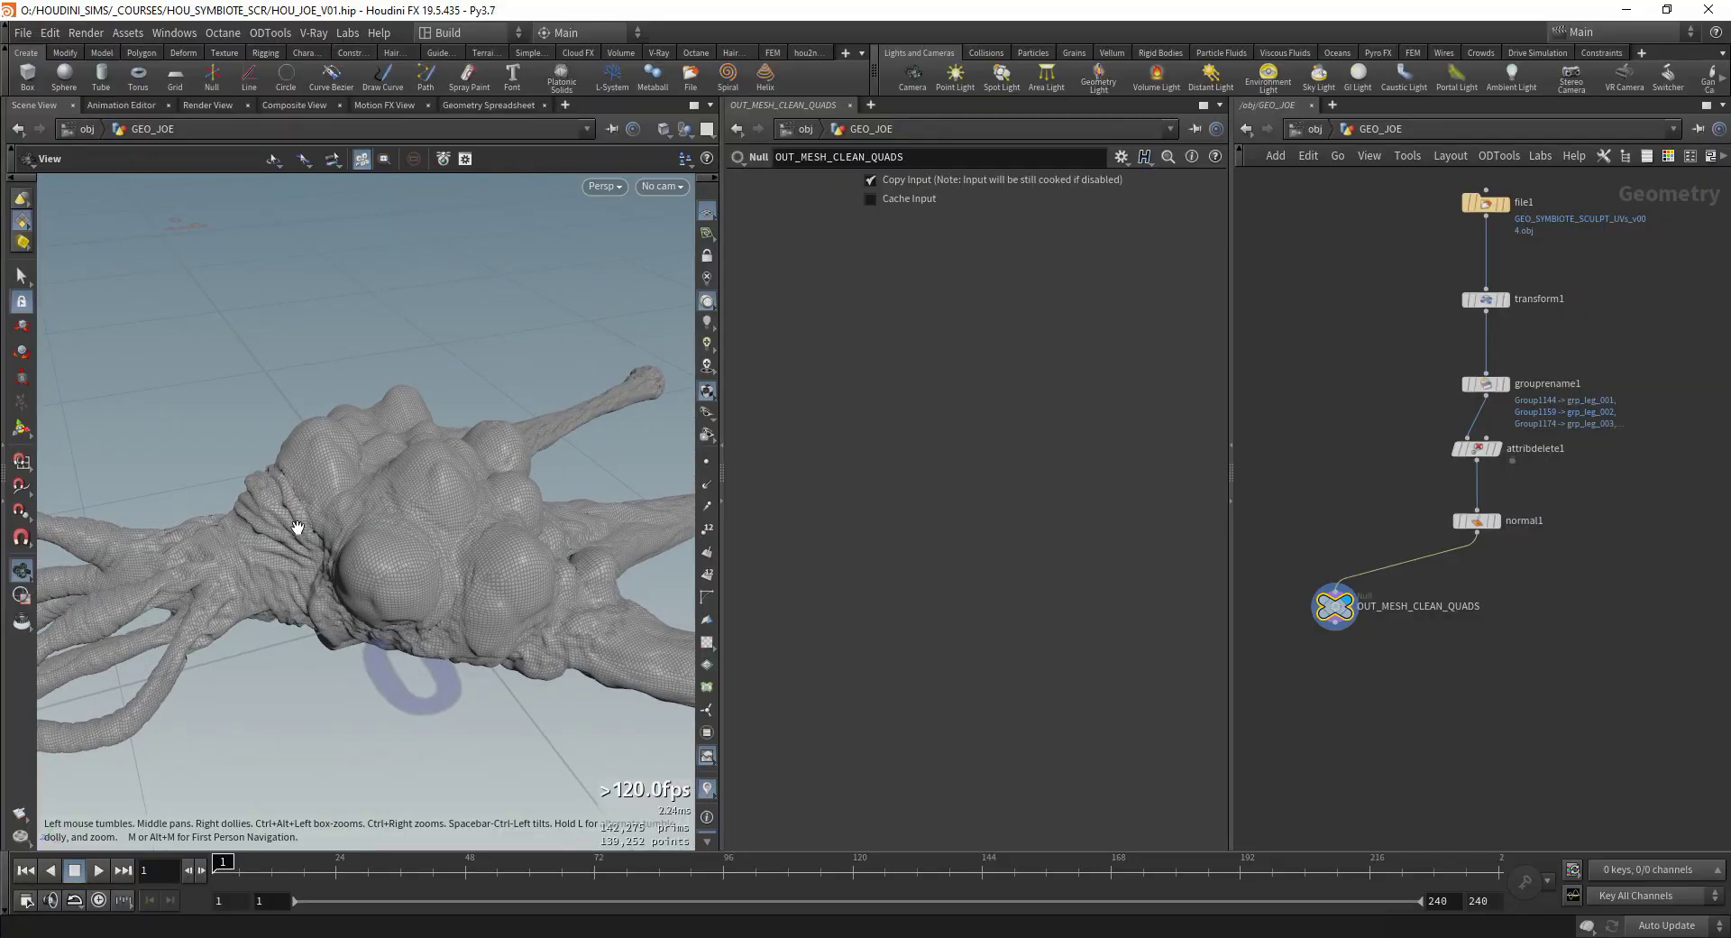
# Step: Align the Attribute Delete and Normal nodes together beneath the Group Rename node
pyautogui.moveTo(1653, 564); pyautogui.dragTo(1443, 433)
pyautogui.moveTo(1483, 449); pyautogui.dragTo(1502, 450)
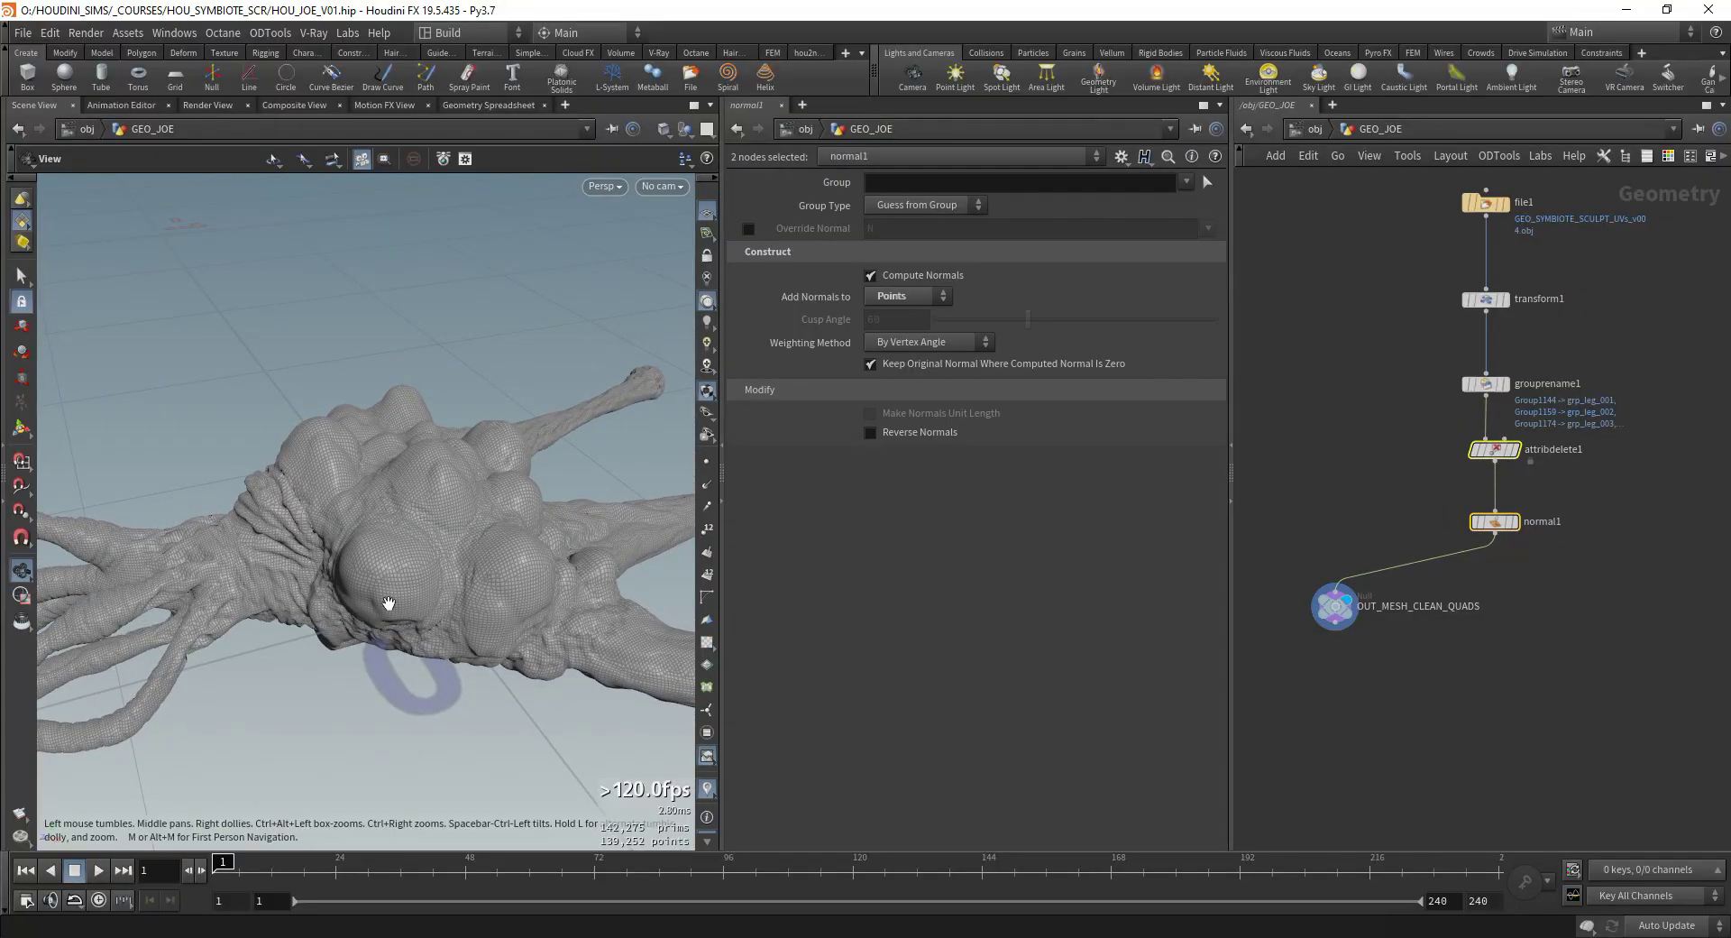
pyautogui.moveTo(395, 598)
pyautogui.mouseDown()
pyautogui.moveTo(309, 598)
pyautogui.moveTo(205, 630)
pyautogui.moveTo(348, 580)
pyautogui.moveTo(572, 587)
pyautogui.moveTo(154, 656)
pyautogui.moveTo(340, 636)
pyautogui.moveTo(435, 600)
pyautogui.moveTo(427, 588)
pyautogui.mouseUp()
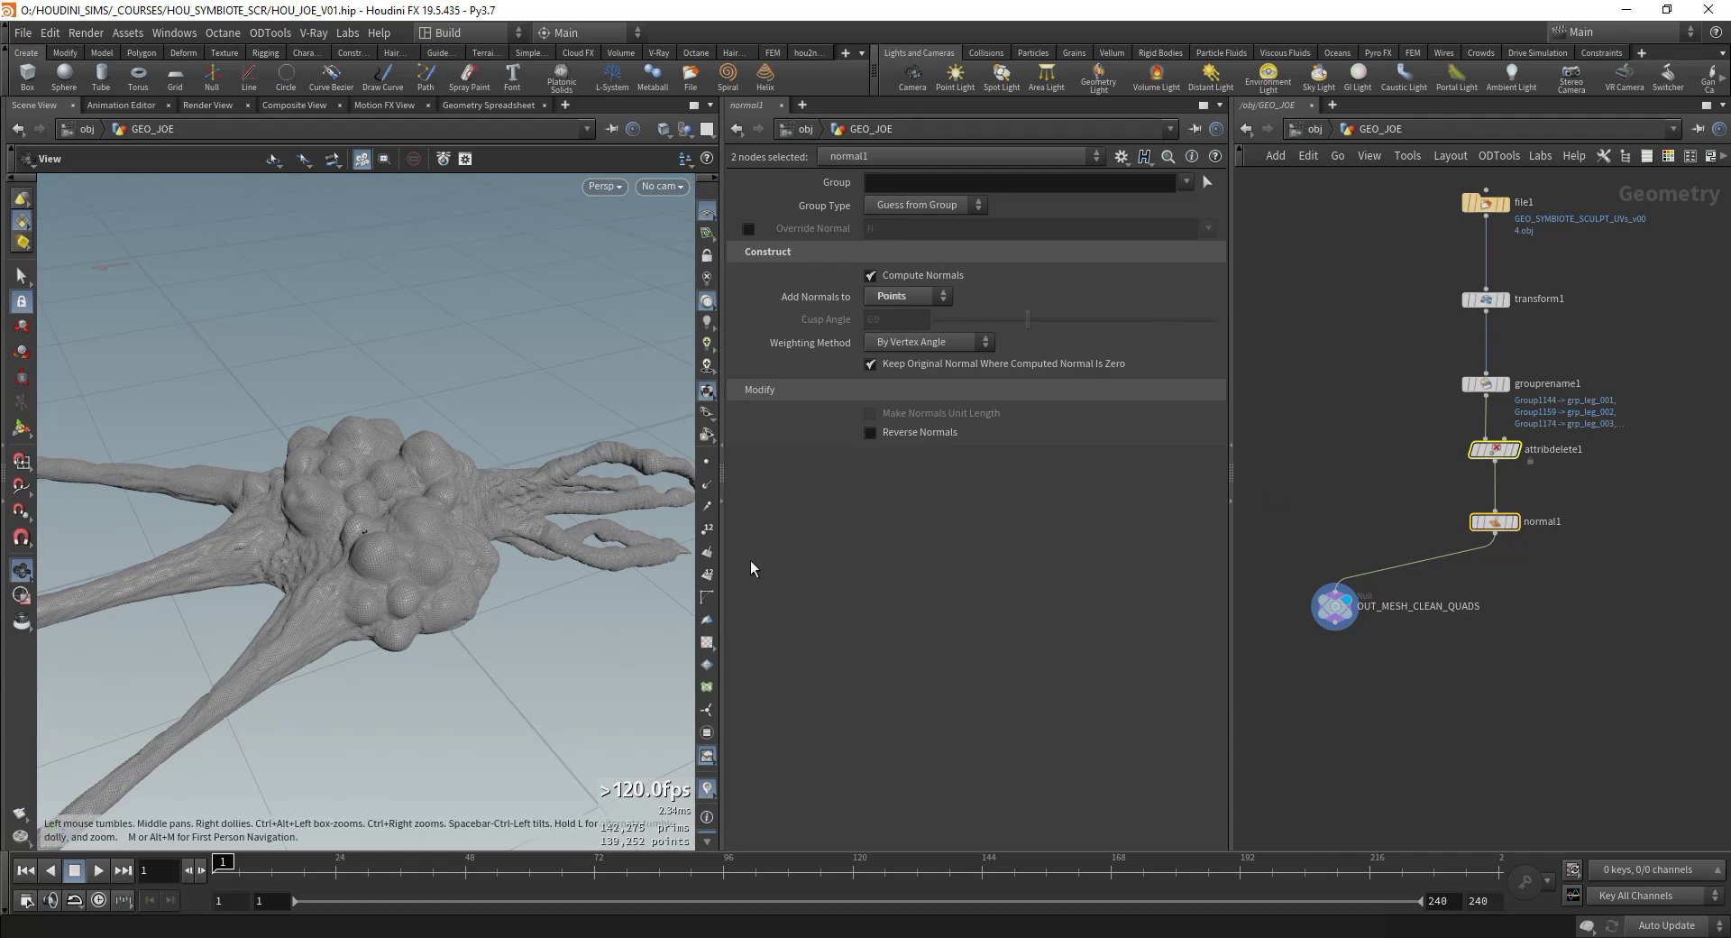
pyautogui.click(1565, 642)
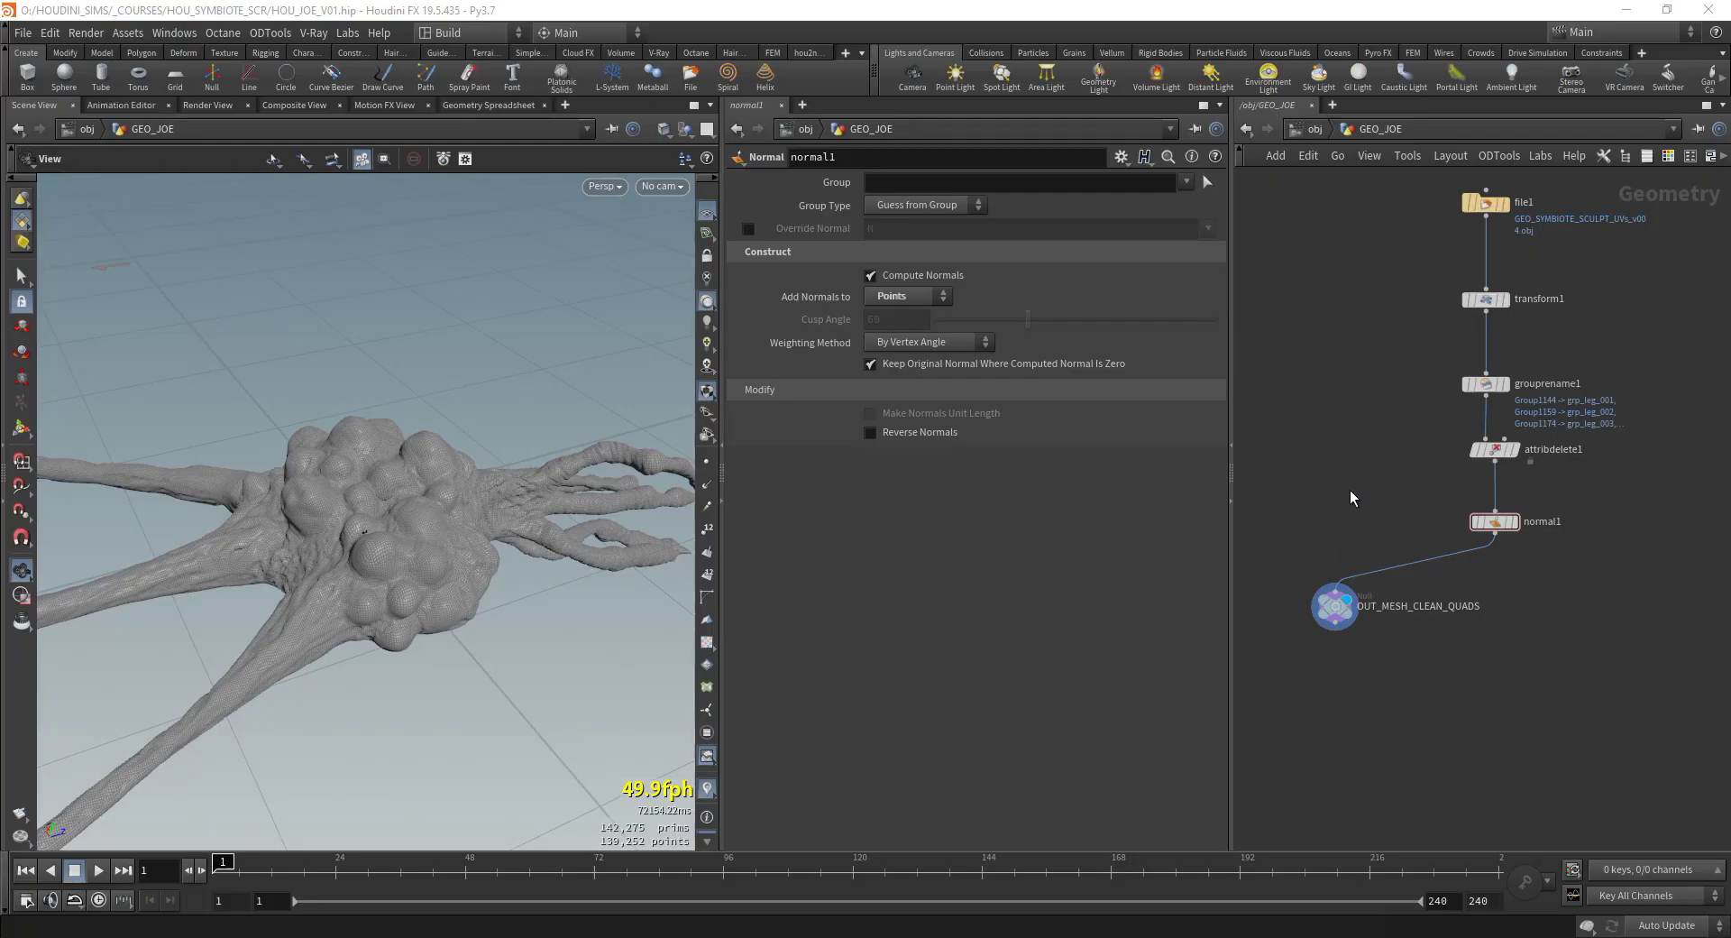
# Step: Examine the polygon density on the bulbous central body up close
pyautogui.scroll(2, 1454, 608)
pyautogui.moveTo(433, 590); pyautogui.dragTo(448, 460)
pyautogui.moveTo(448, 460); pyautogui.dragTo(533, 547, button='right')
pyautogui.moveTo(533, 548); pyautogui.dragTo(529, 437)
pyautogui.moveTo(450, 479); pyautogui.dragTo(564, 390, button='right')
pyautogui.moveTo(565, 389); pyautogui.dragTo(490, 389)
pyautogui.moveTo(490, 390)
pyautogui.mouseDown(button='right')
pyautogui.moveTo(444, 465)
pyautogui.moveTo(484, 406)
pyautogui.mouseUp(button='right')
pyautogui.moveTo(484, 405); pyautogui.dragTo(468, 456)
pyautogui.moveTo(468, 456); pyautogui.dragTo(559, 397, button='right')
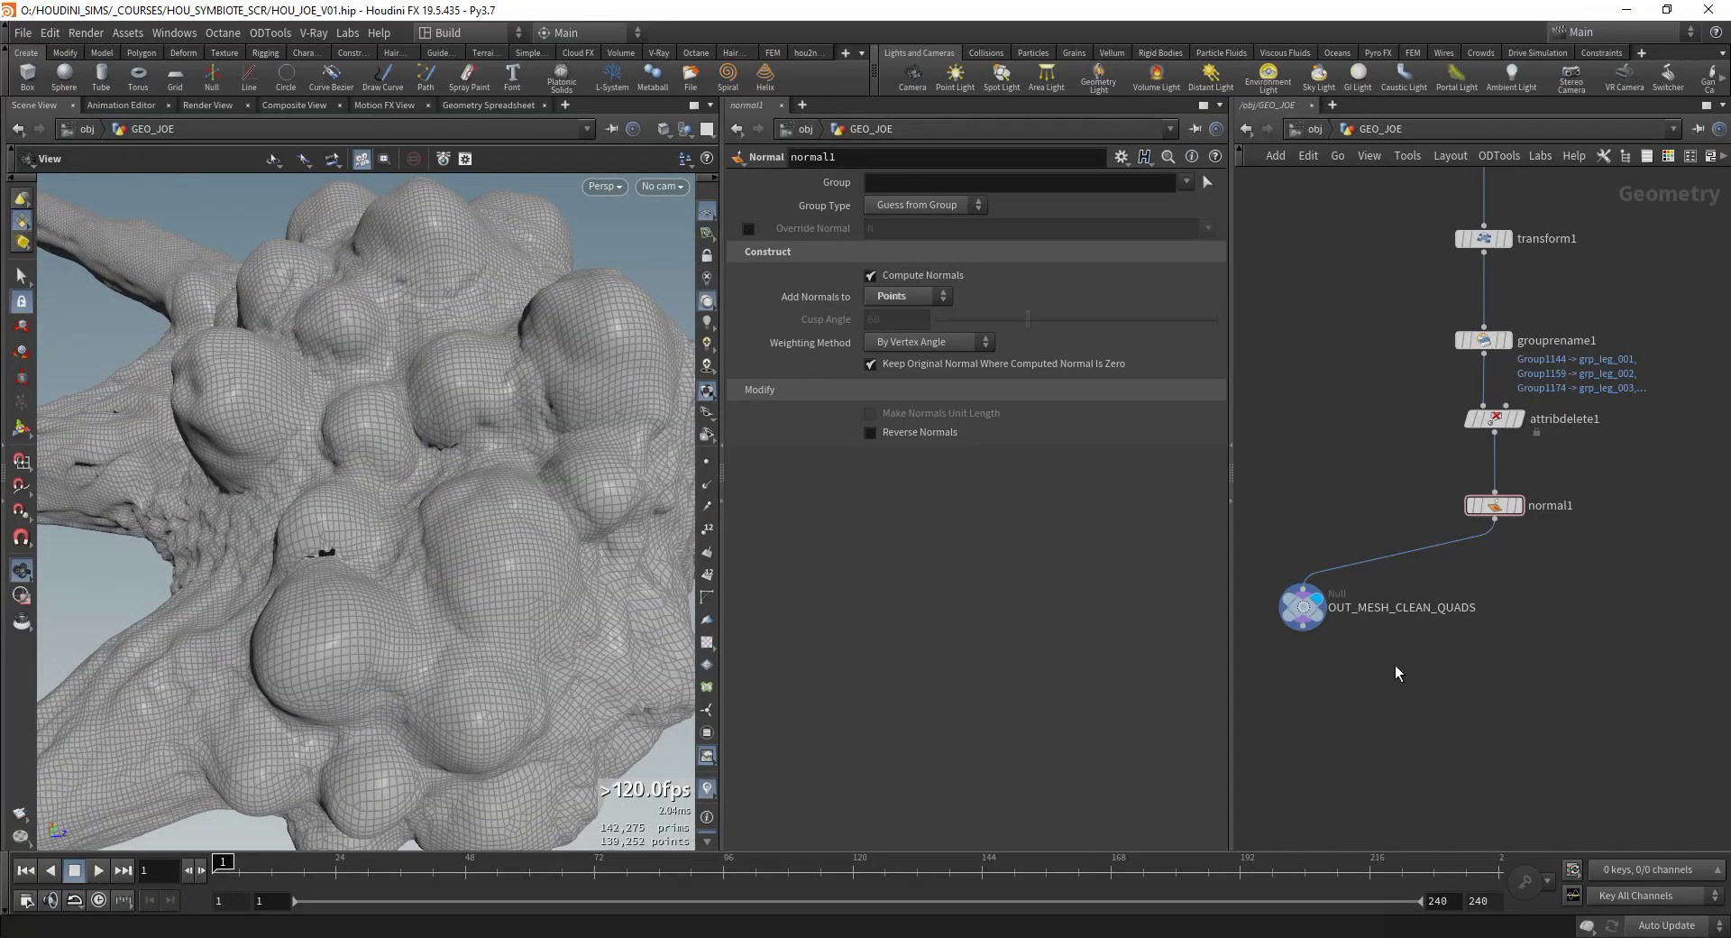